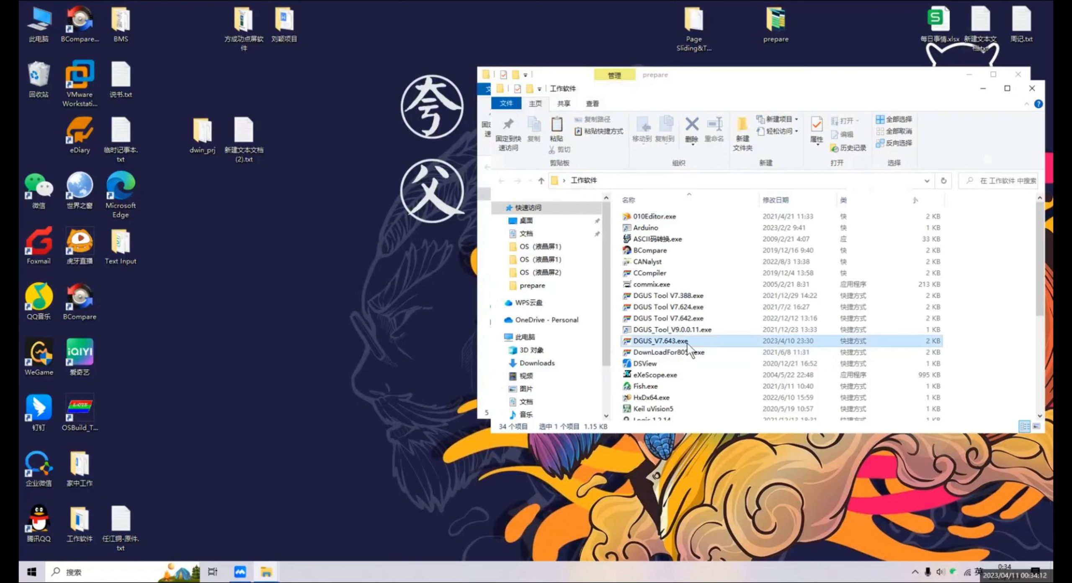
Create a new 800X480 project in the desktop folder "Page Sliding&Text Input".
click(1033, 88)
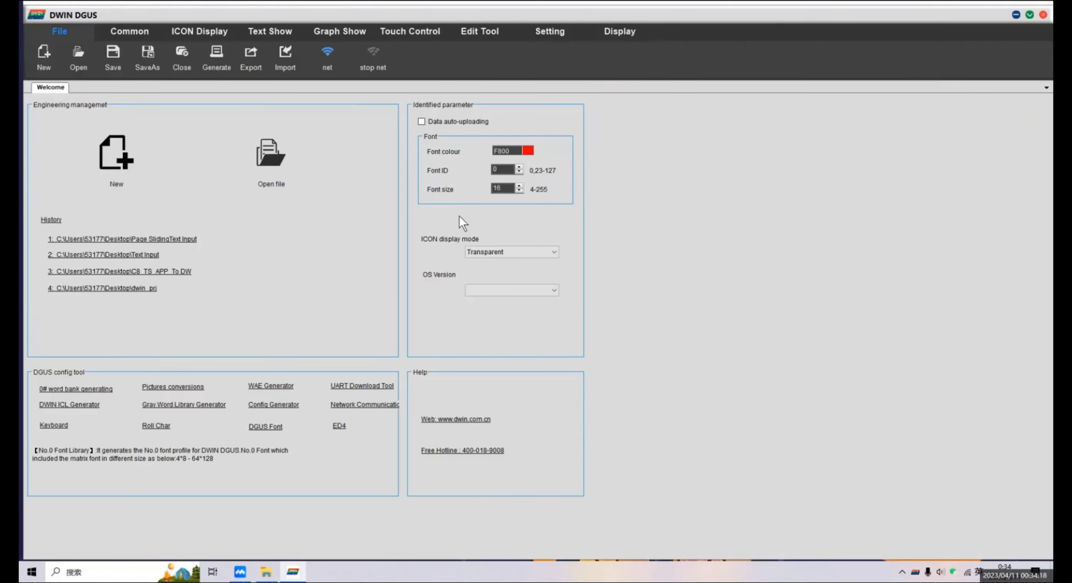
click(119, 166)
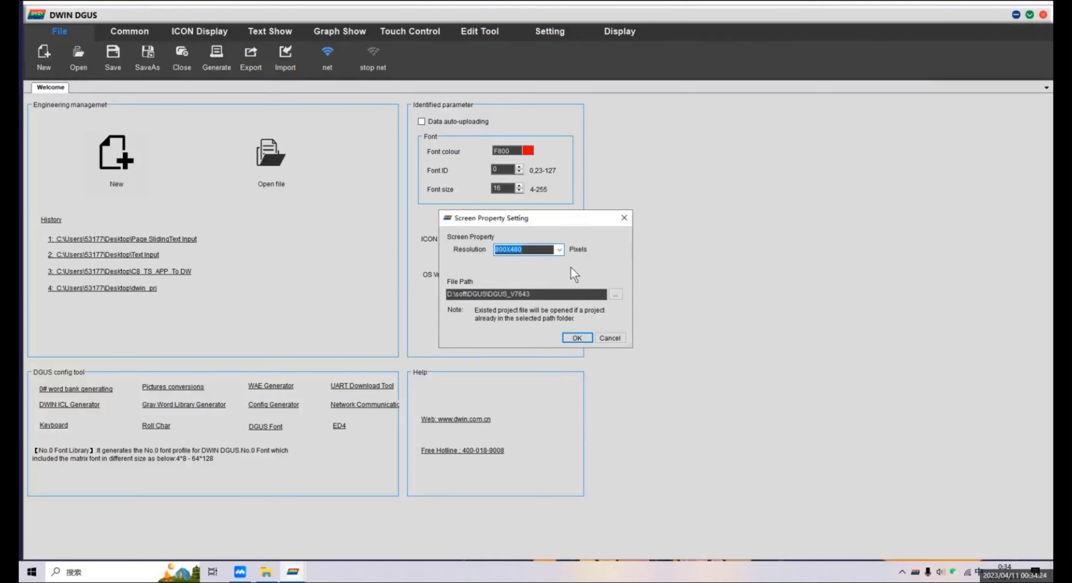
click(559, 251)
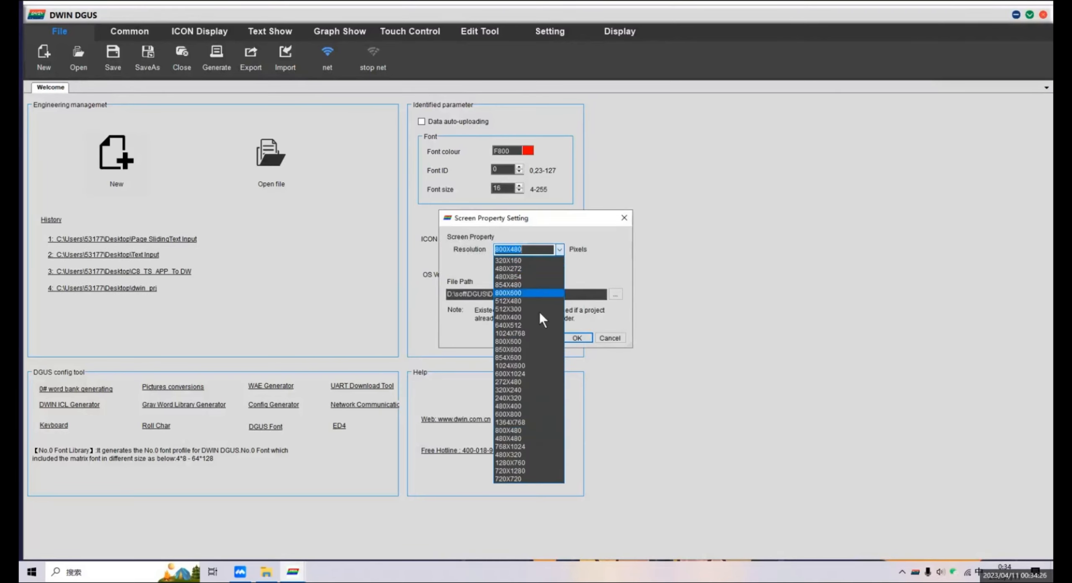
click(522, 429)
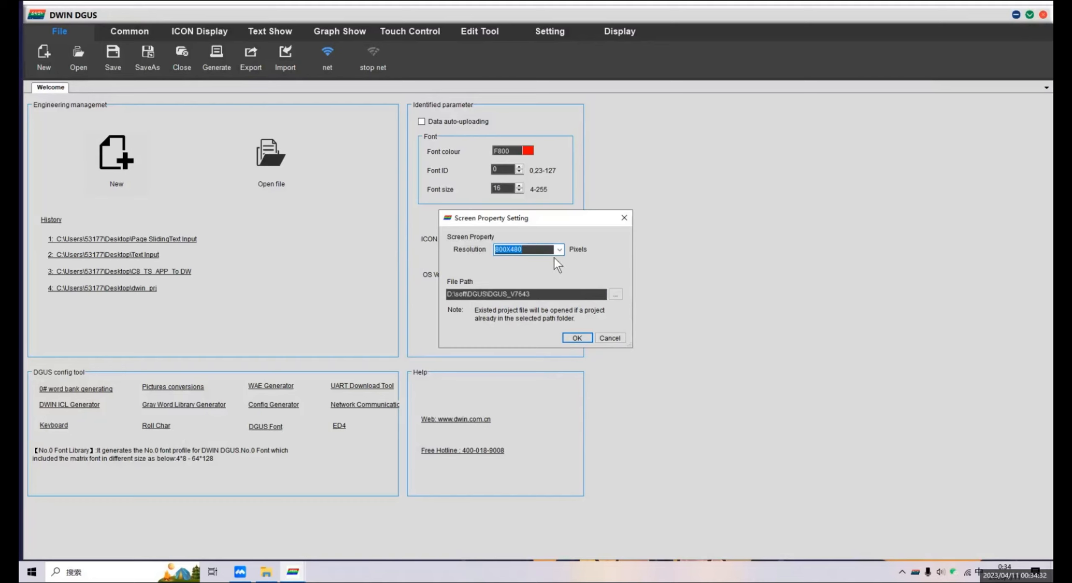
click(616, 294)
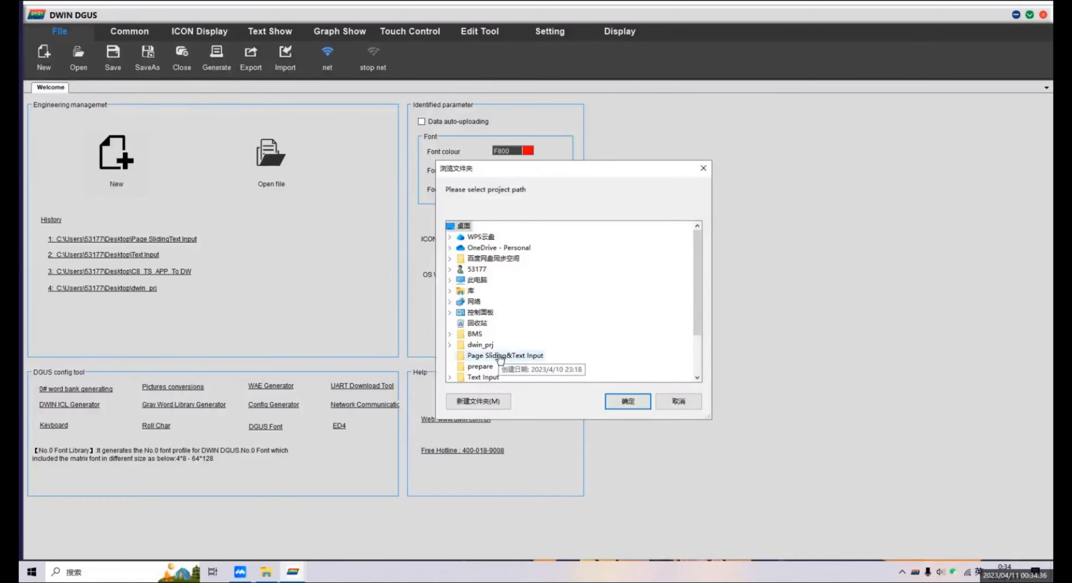
click(500, 356)
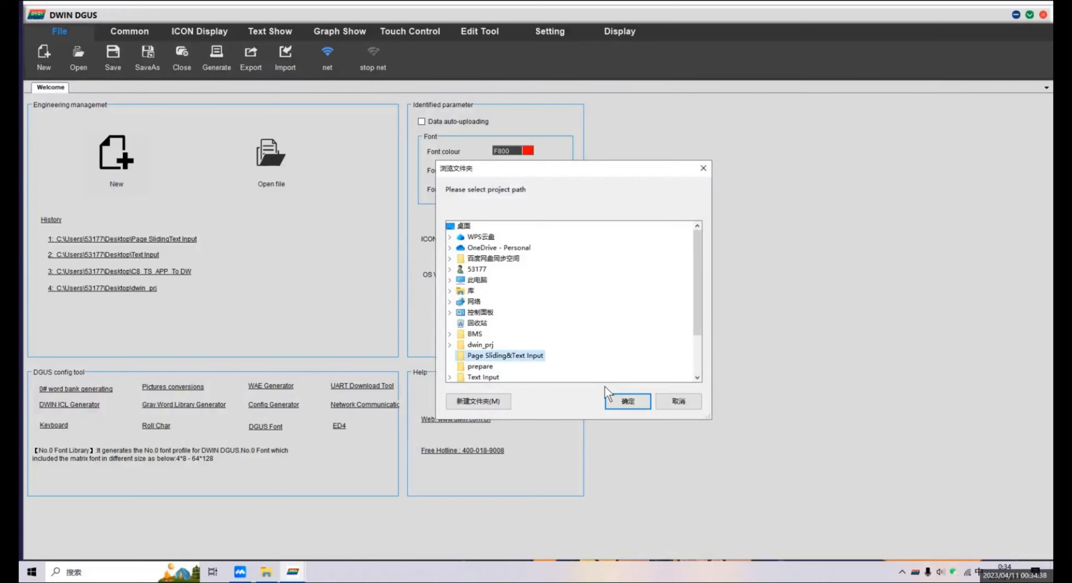
click(627, 402)
click(578, 337)
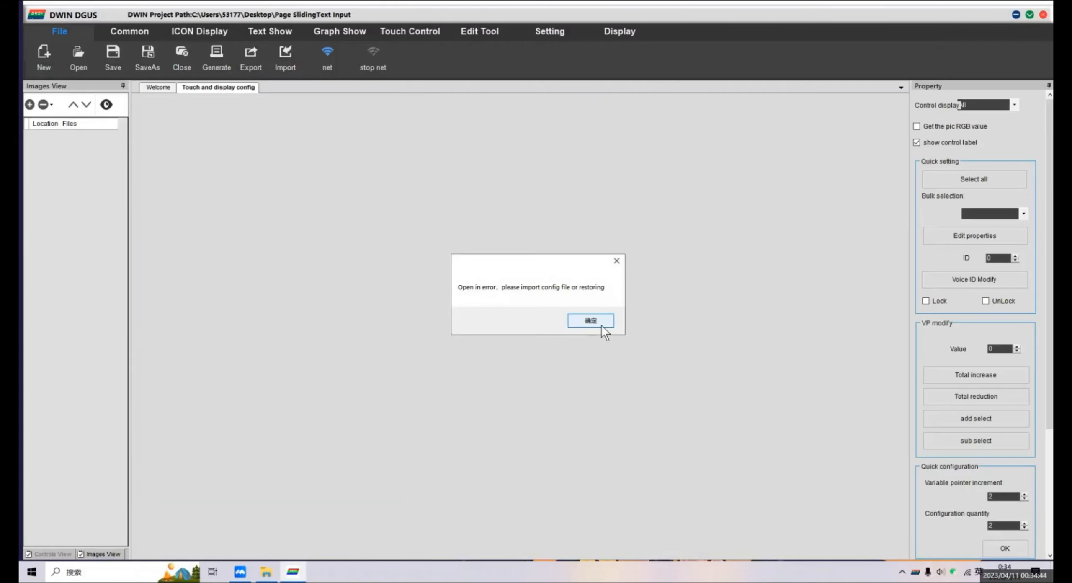
click(602, 324)
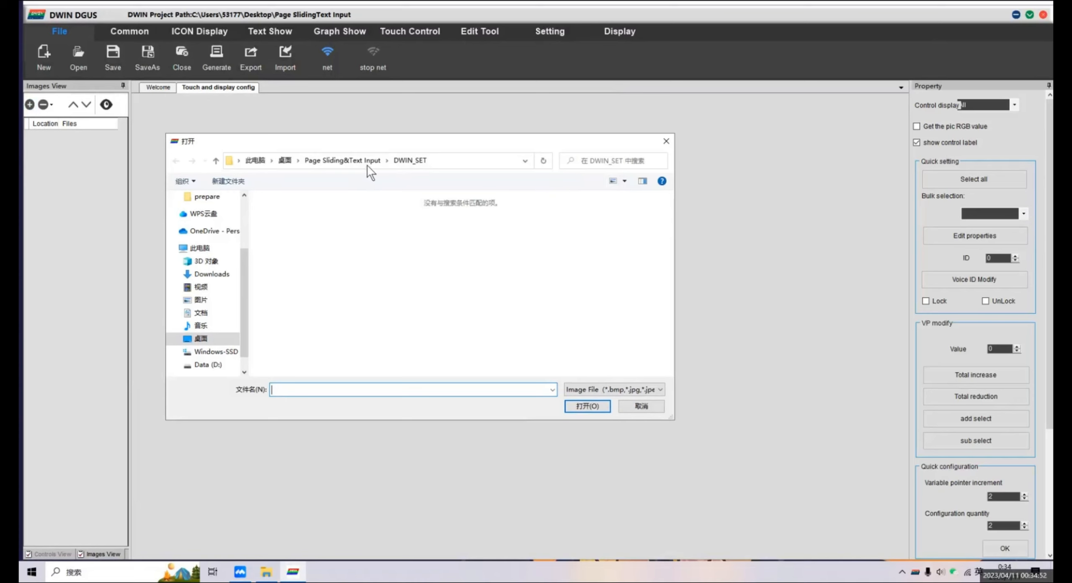
Add the images 0.bmp to 3.bmp from the desktop's prepare folder to the project.
click(286, 163)
double_click(464, 230)
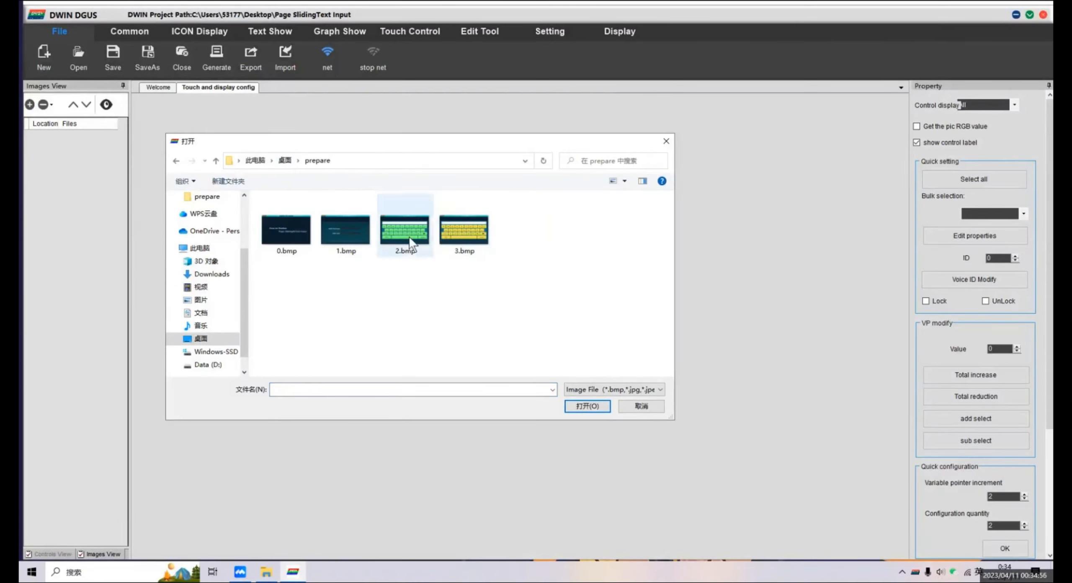
drag(509, 292, 294, 226)
click(588, 405)
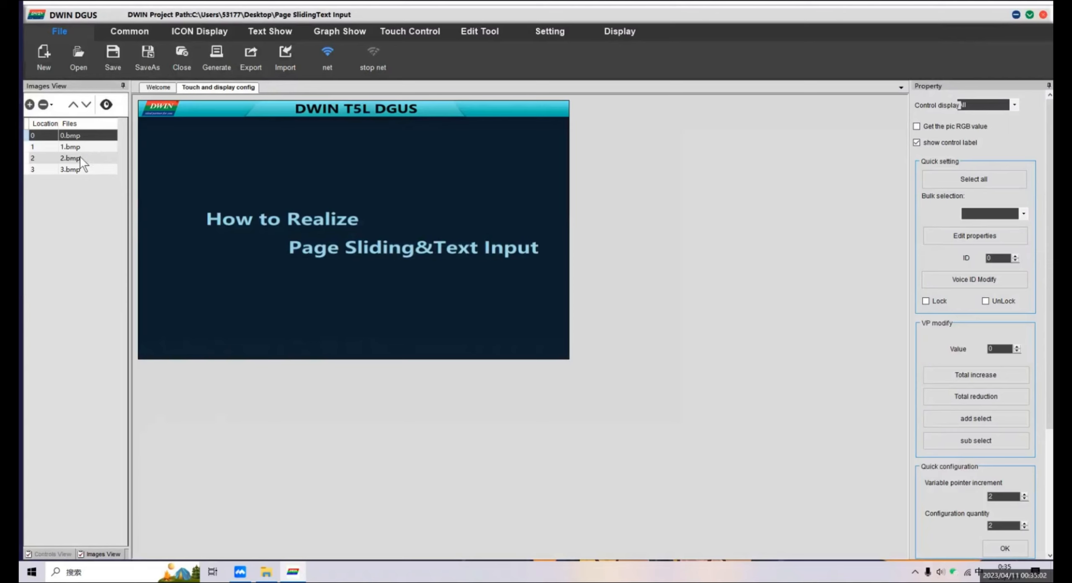
Open the DWIN ICL Generator and set its core type to T5L1.
click(166, 88)
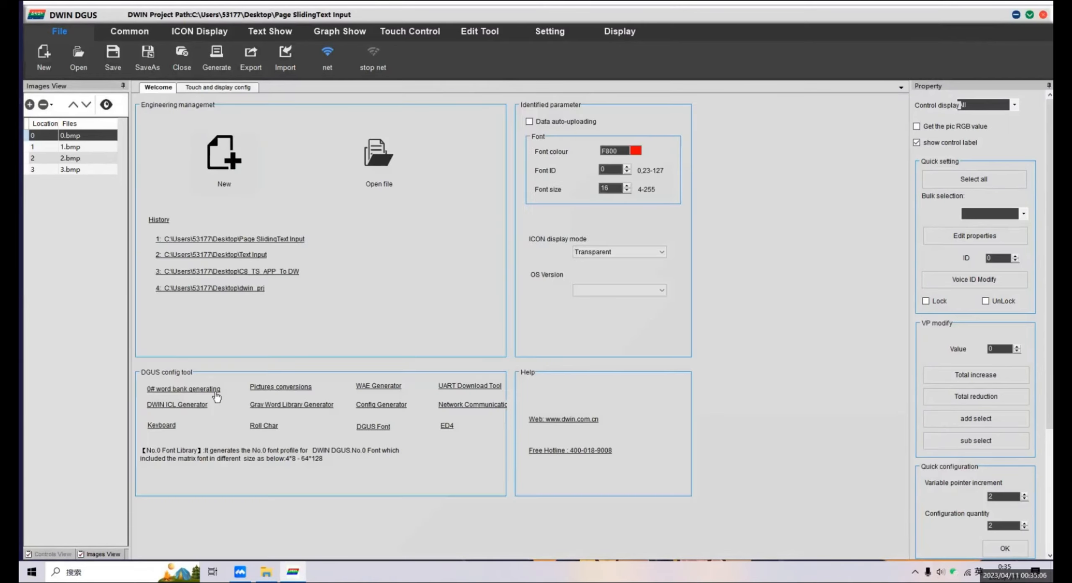
click(165, 404)
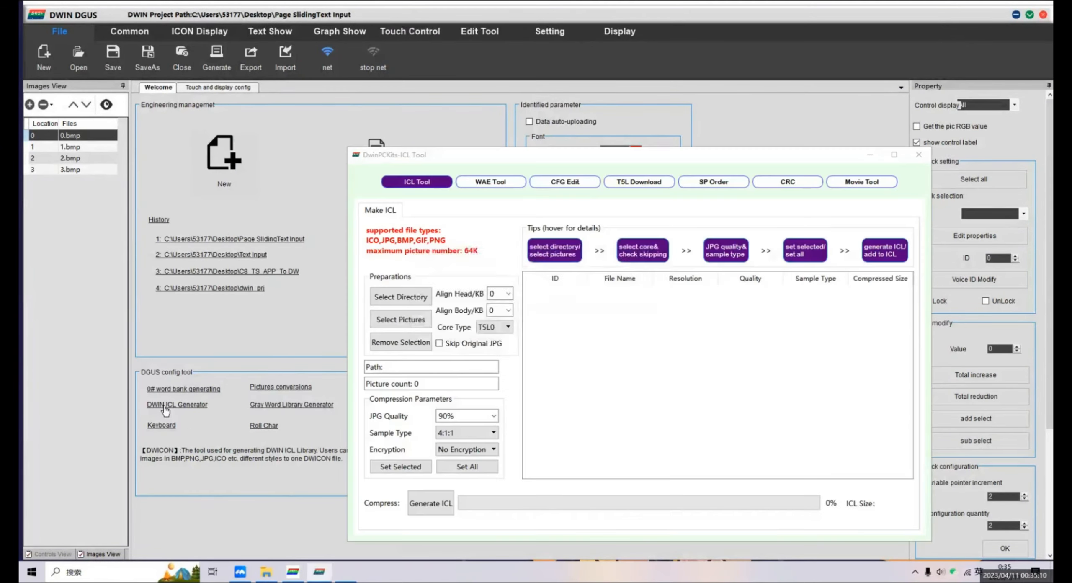
click(631, 328)
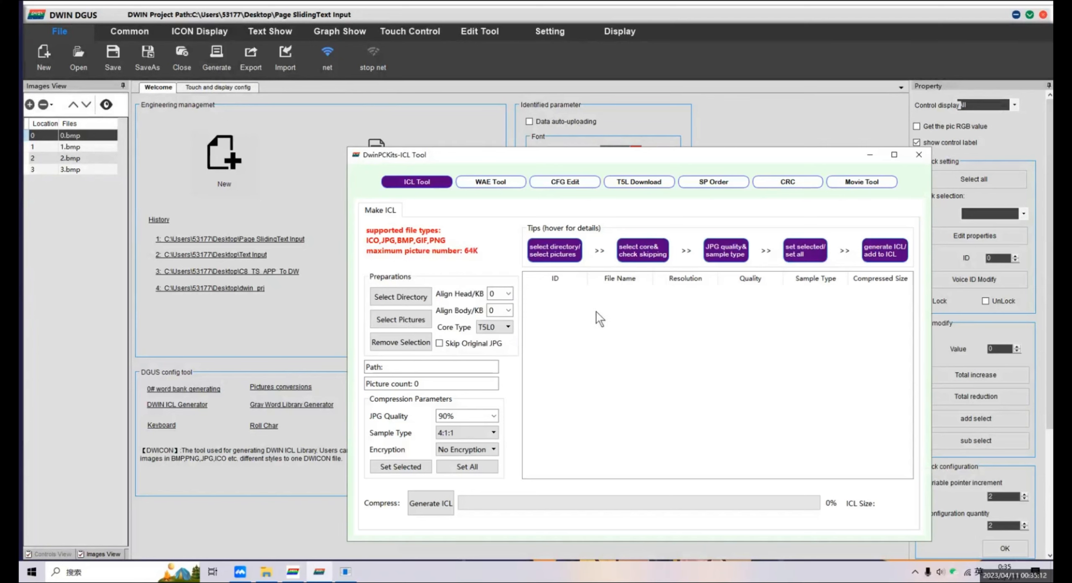
drag(582, 157, 587, 126)
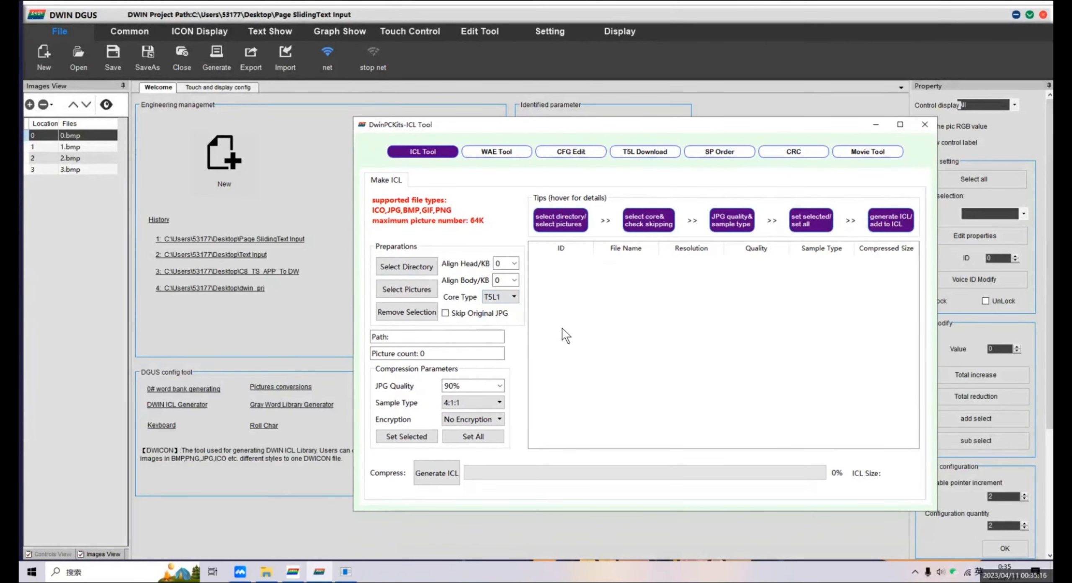
Load the pictures for the ICL from the desktop's prepare folder.
click(415, 267)
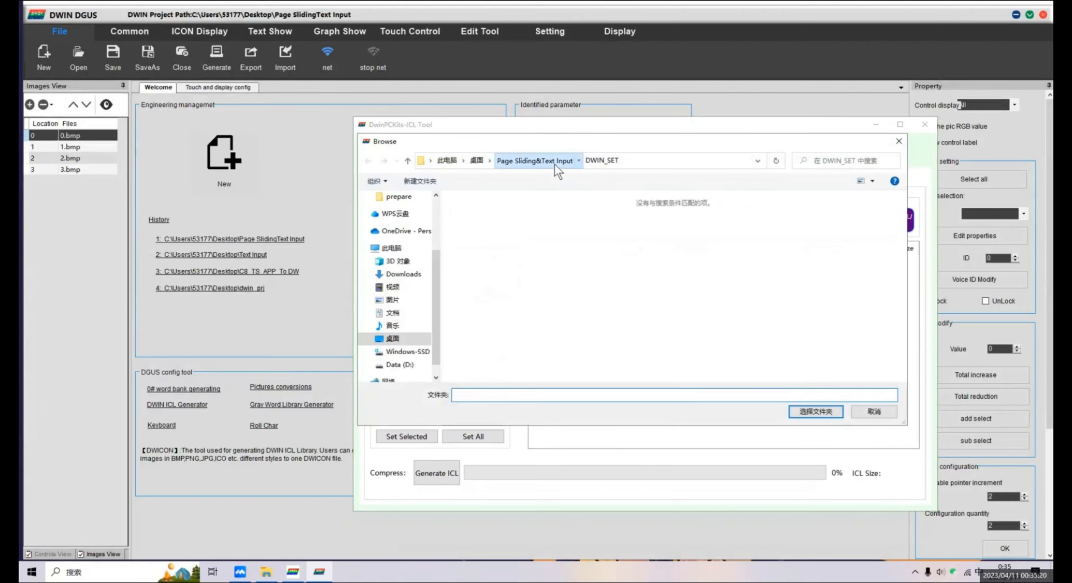
click(552, 162)
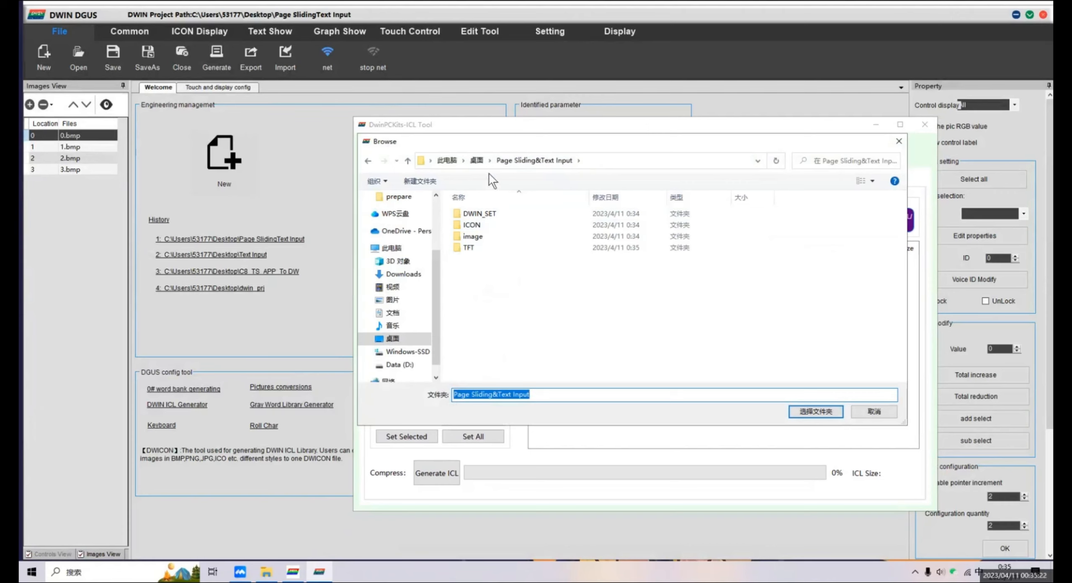
click(480, 163)
double_click(658, 232)
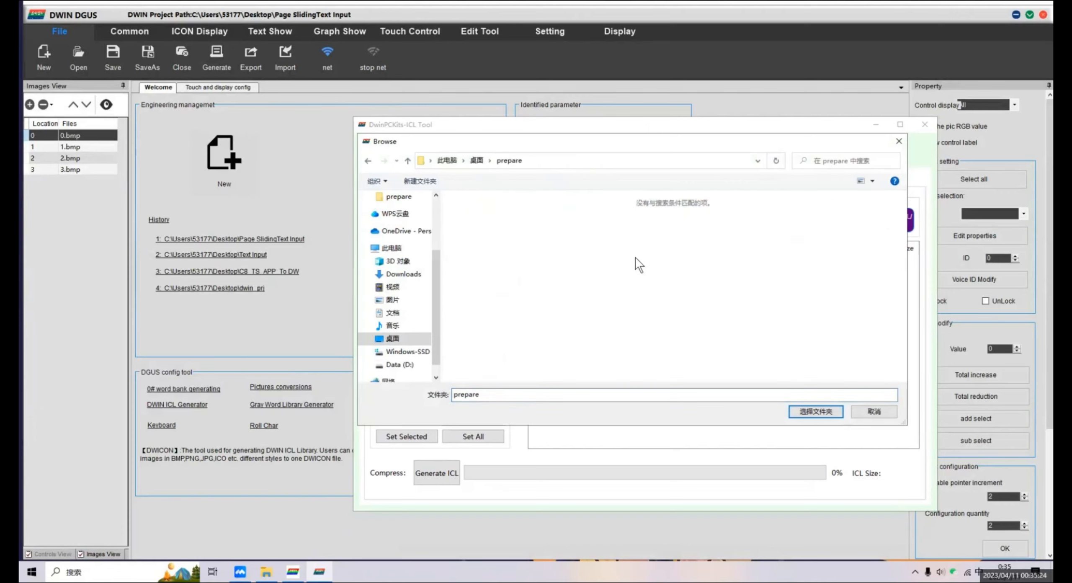
Choose the DWIN_SET folder of the "Page Sliding&Text Input" project as the ICL output directory.
click(482, 167)
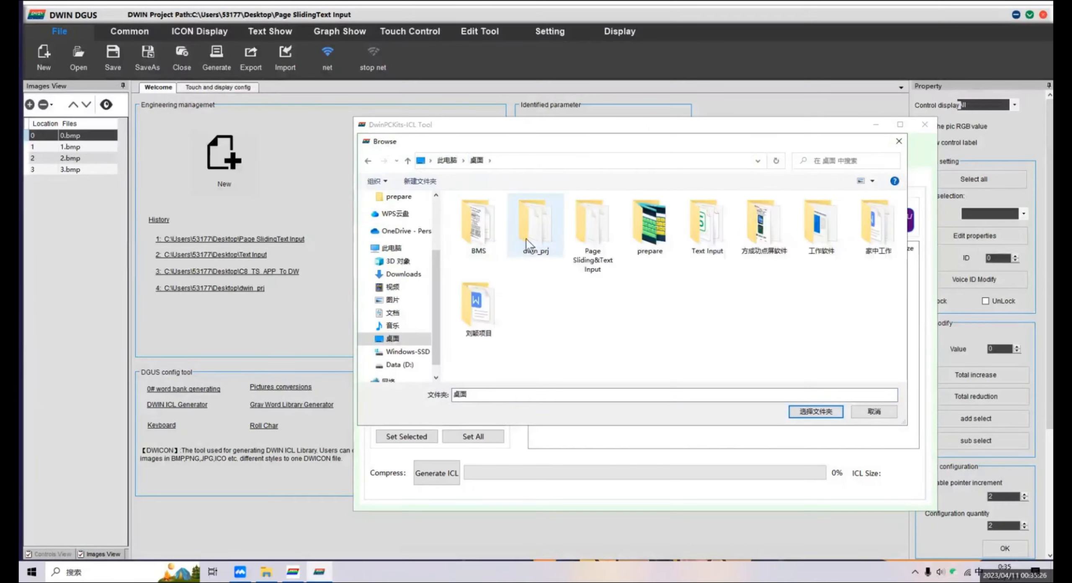
double_click(586, 233)
click(518, 215)
double_click(517, 215)
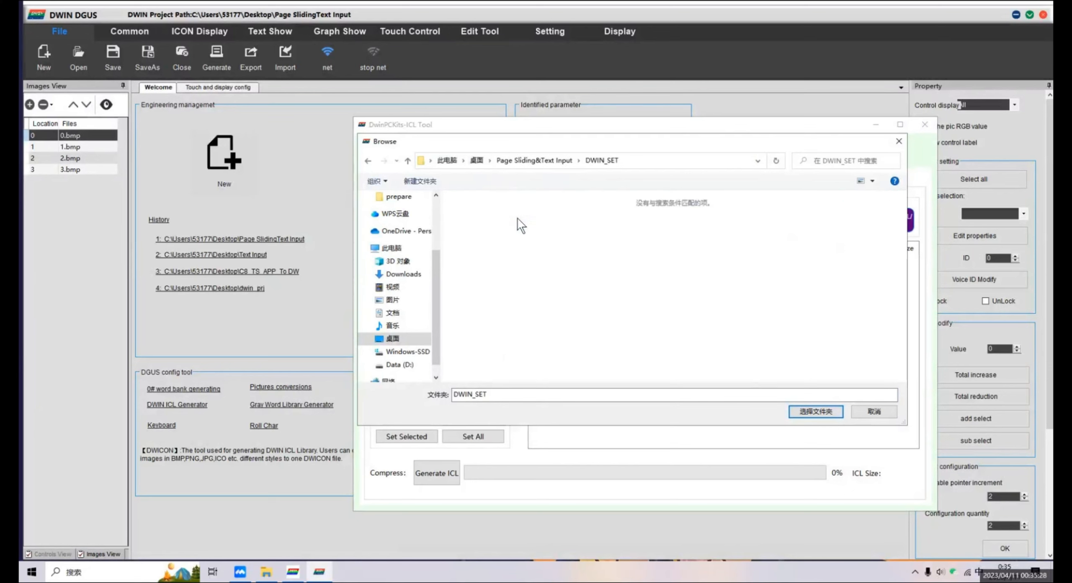
click(814, 411)
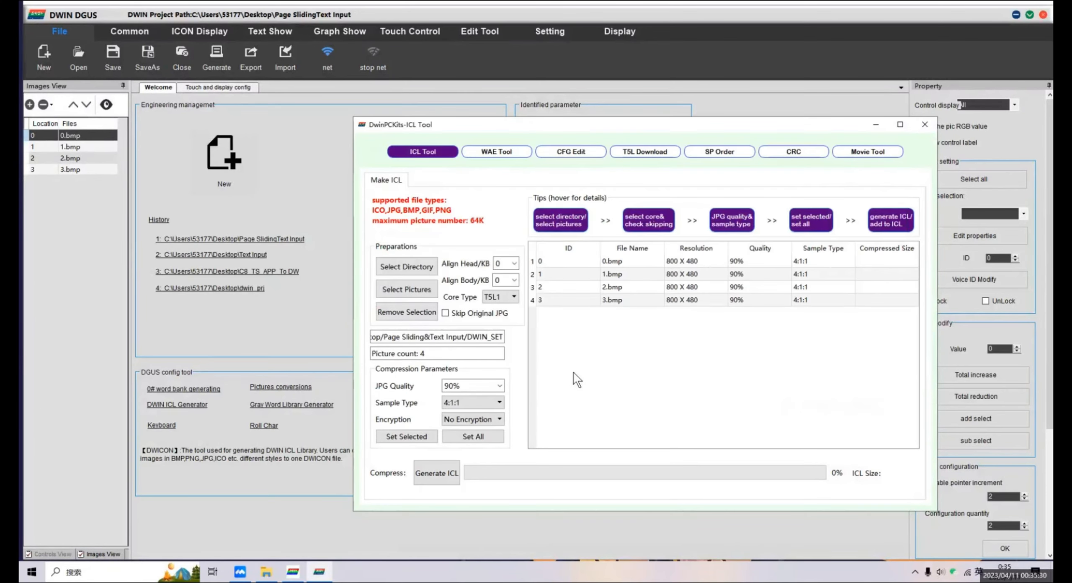
Generate the ICL file from the loaded pictures and save it as 32 in DWIN_SET.
click(441, 466)
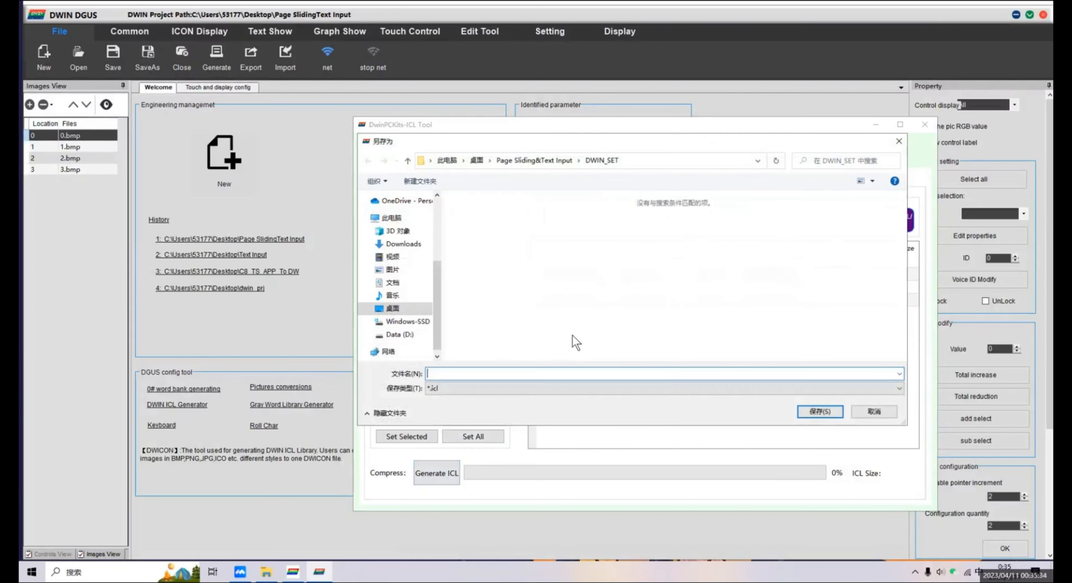
text(32)
click(806, 412)
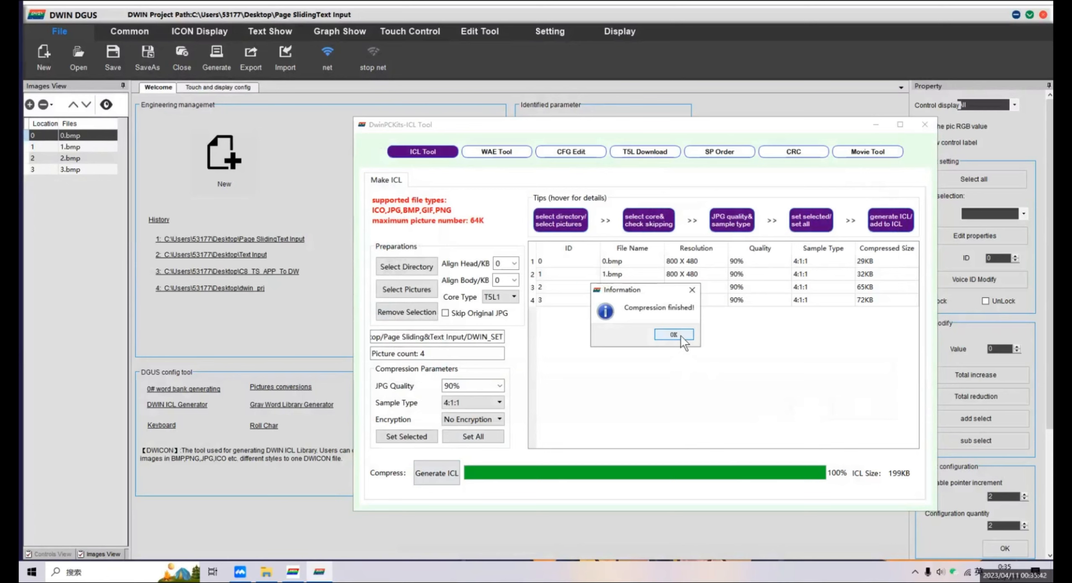
click(679, 333)
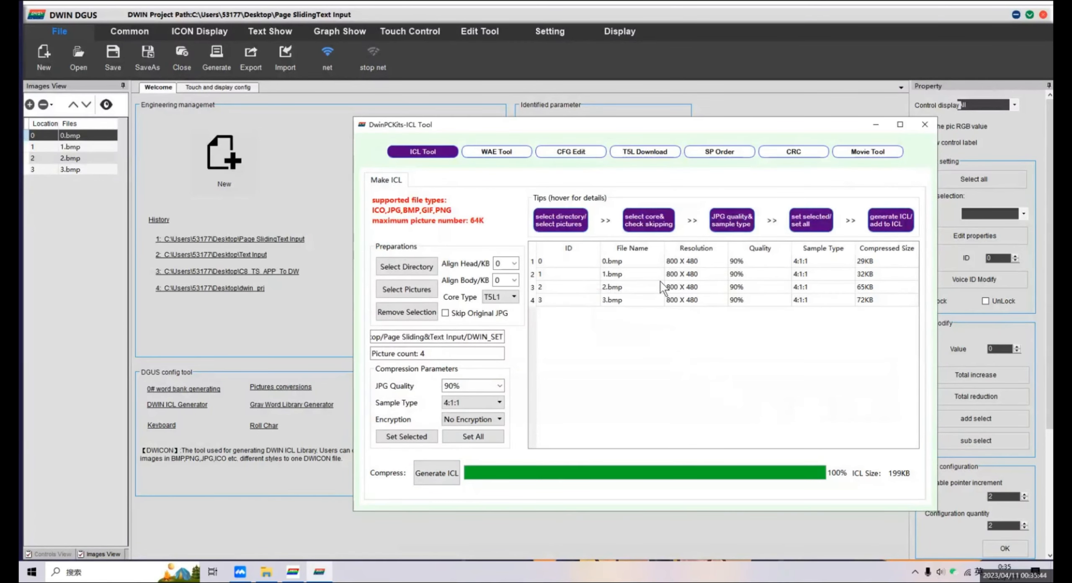
Check the ICL address in the CFG Edit system configuration and close the tool.
click(589, 154)
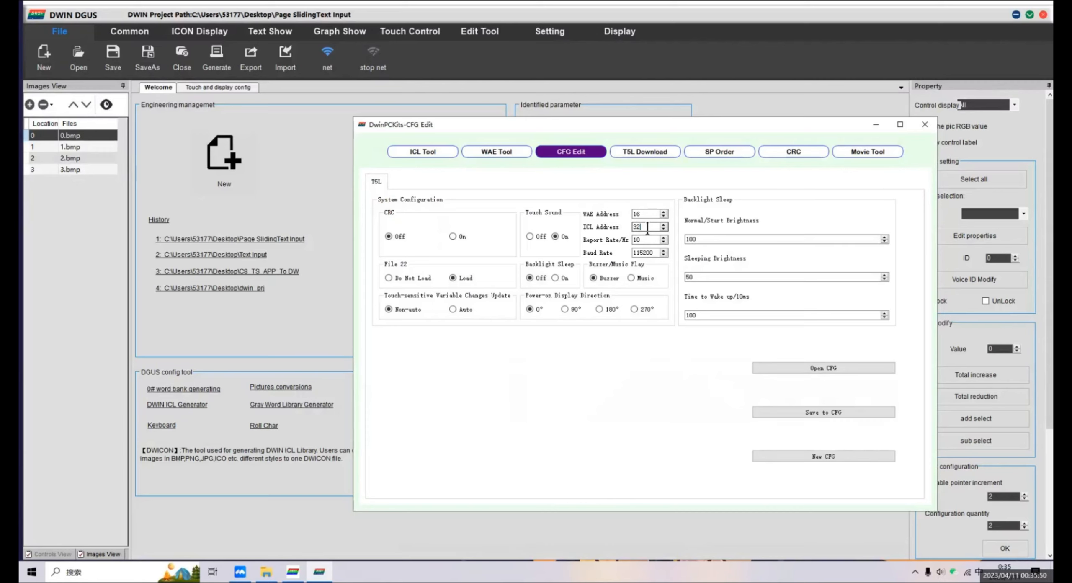
double_click(641, 226)
click(925, 124)
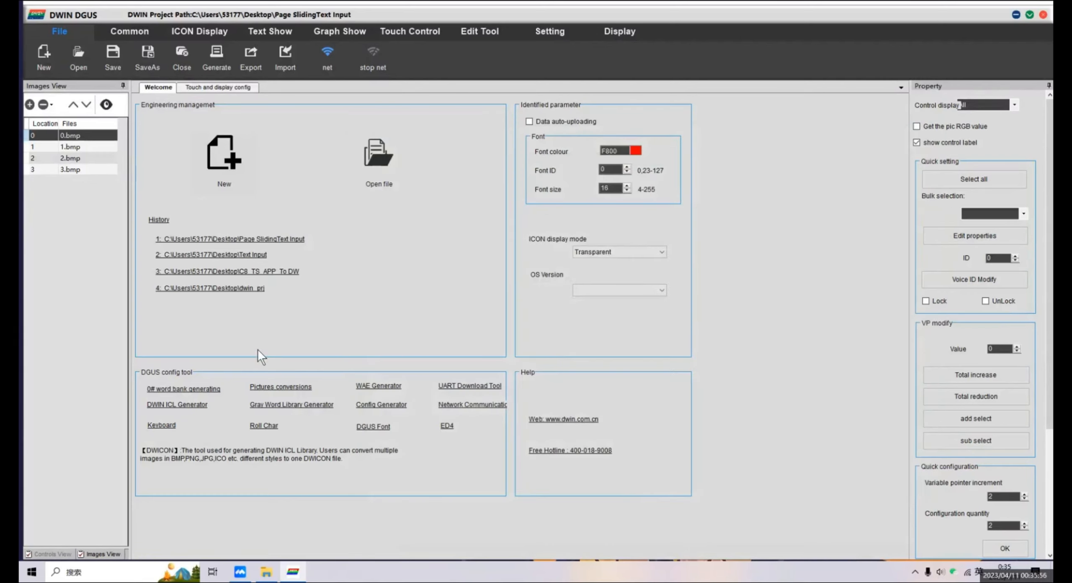
Open the 0# word bank generator and choose the 宋体 font in regular style, size 三号.
click(208, 391)
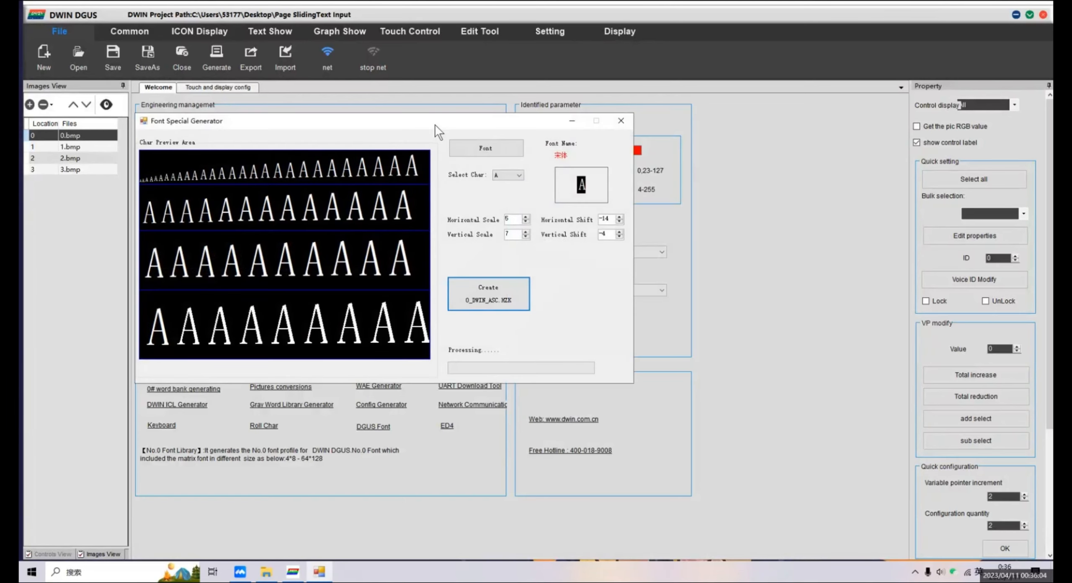
drag(435, 124, 622, 134)
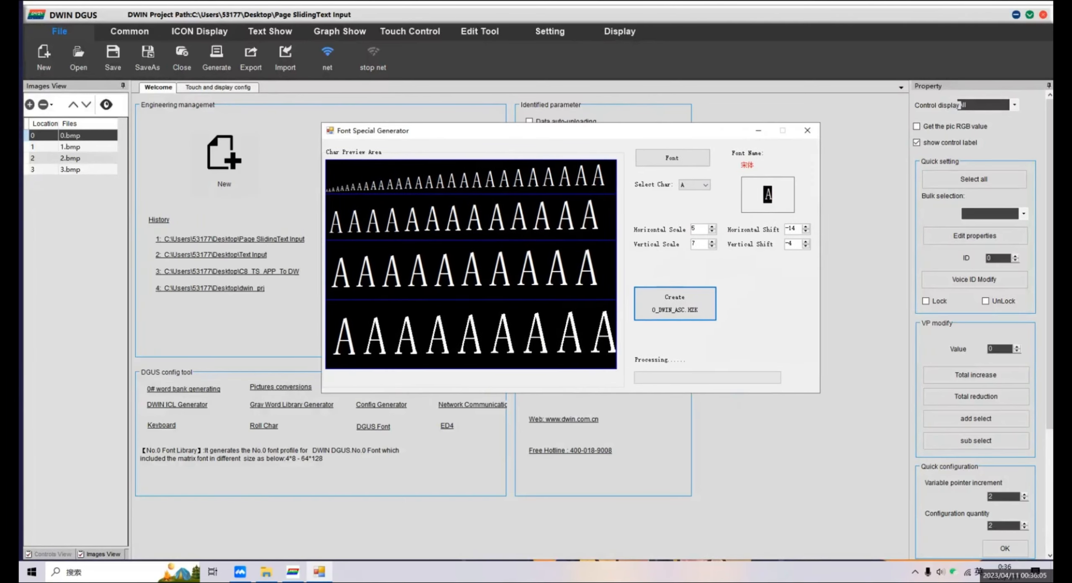
click(690, 161)
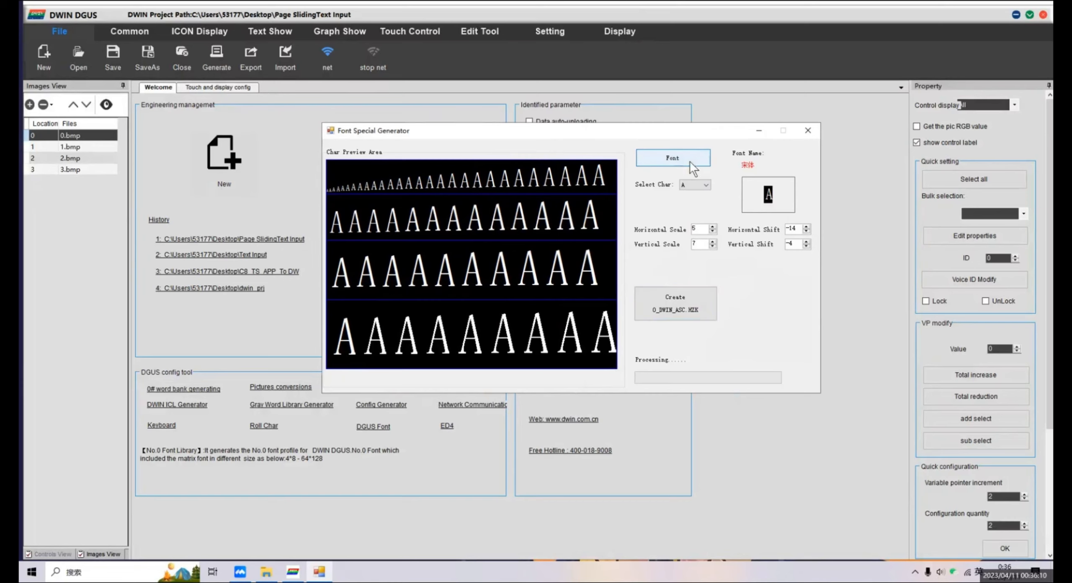
drag(557, 118, 473, 140)
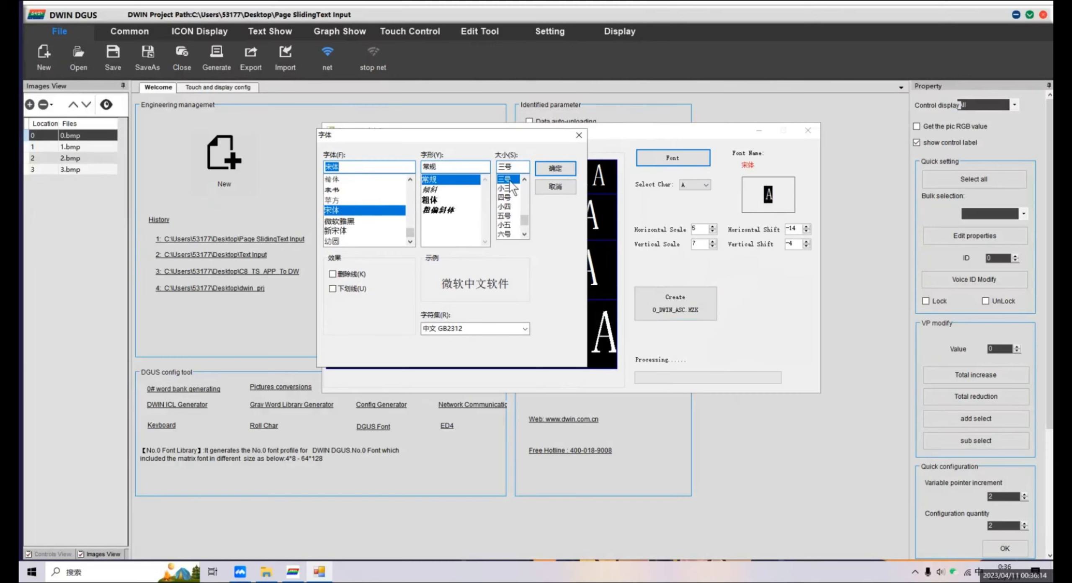
click(557, 171)
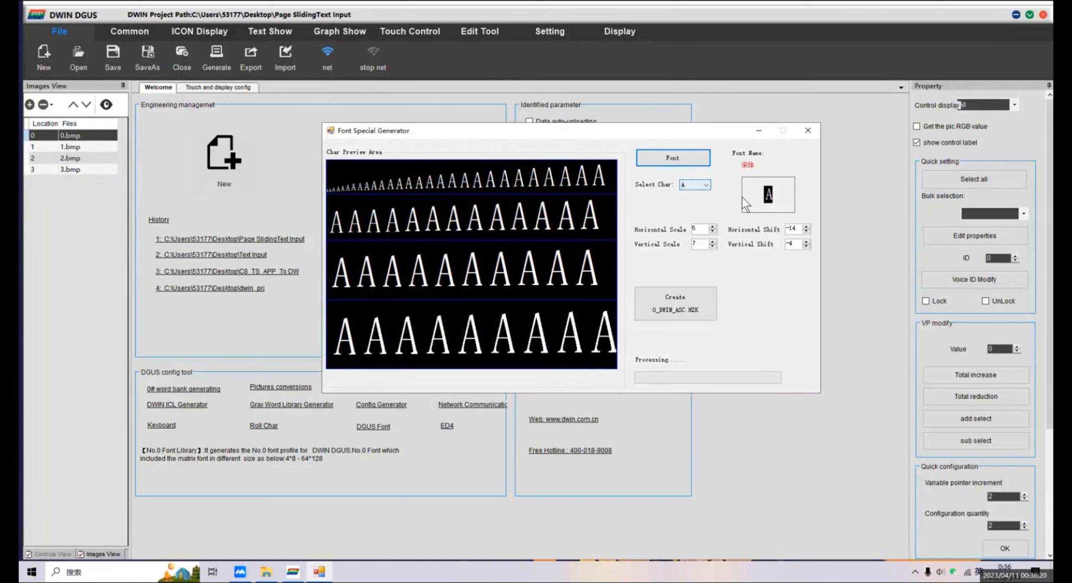
Set the font's horizontal shift to -22, create the 0_DWIN_ASC.HZK font file, and minimize the generator.
click(806, 231)
click(805, 231)
click(806, 231)
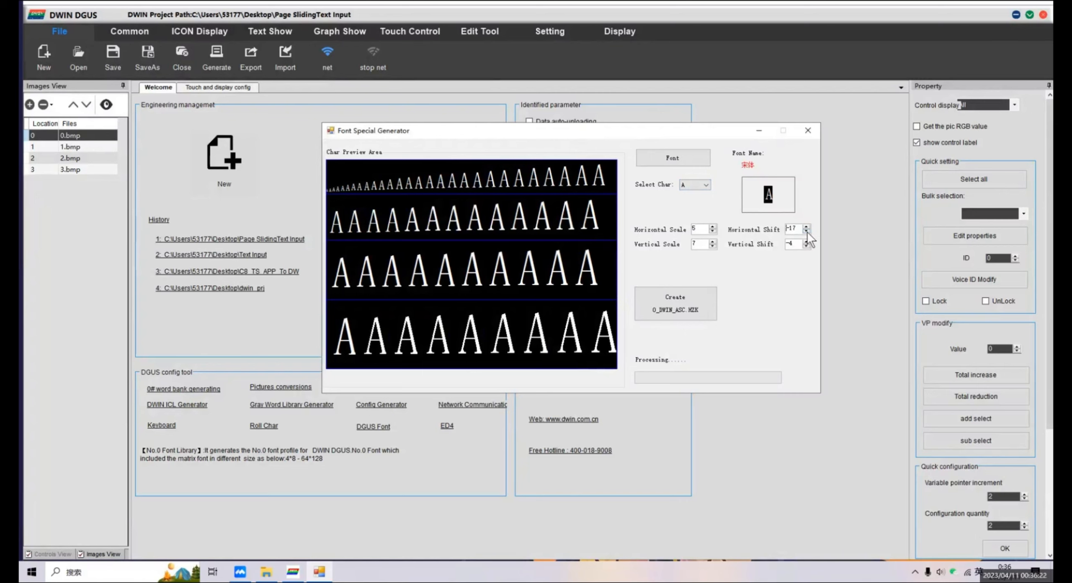
click(806, 231)
click(805, 231)
click(806, 231)
click(806, 231)
click(805, 231)
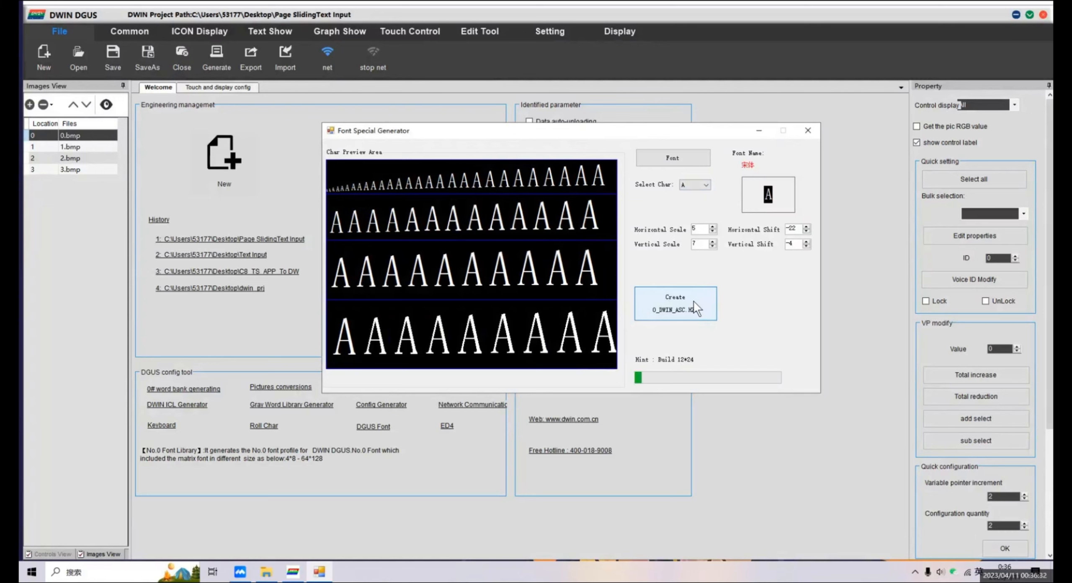
click(759, 131)
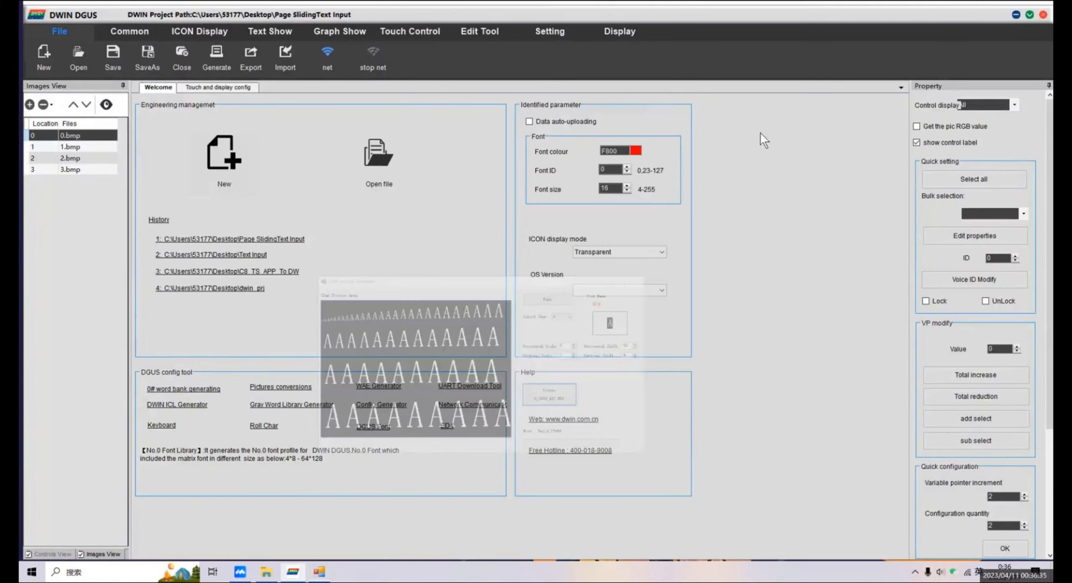
Open the DGUS Font tool and choose the 宋体 font in Normal style, size 16.
click(382, 432)
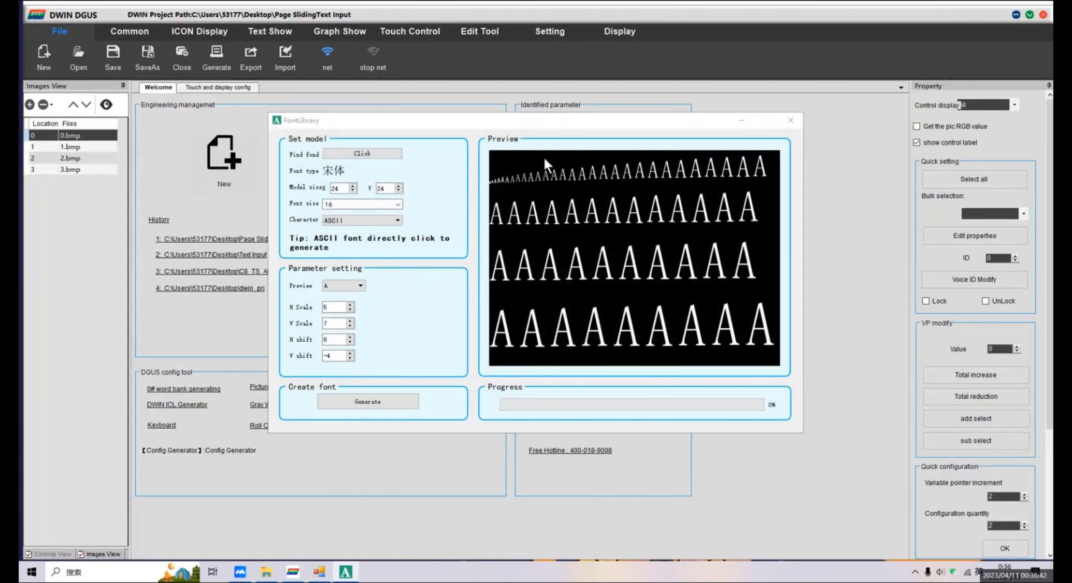
drag(611, 125, 754, 94)
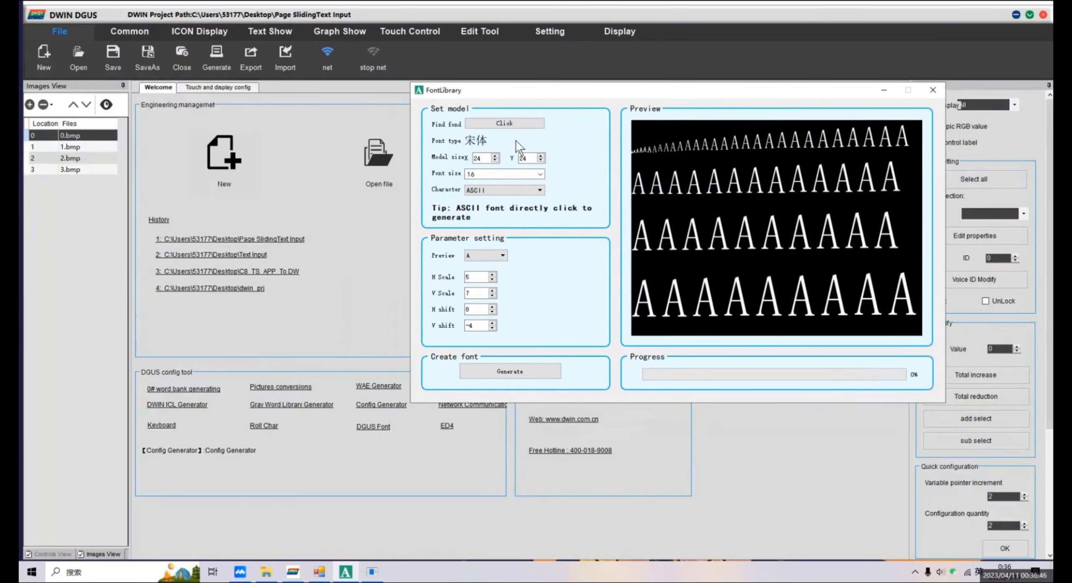
click(519, 124)
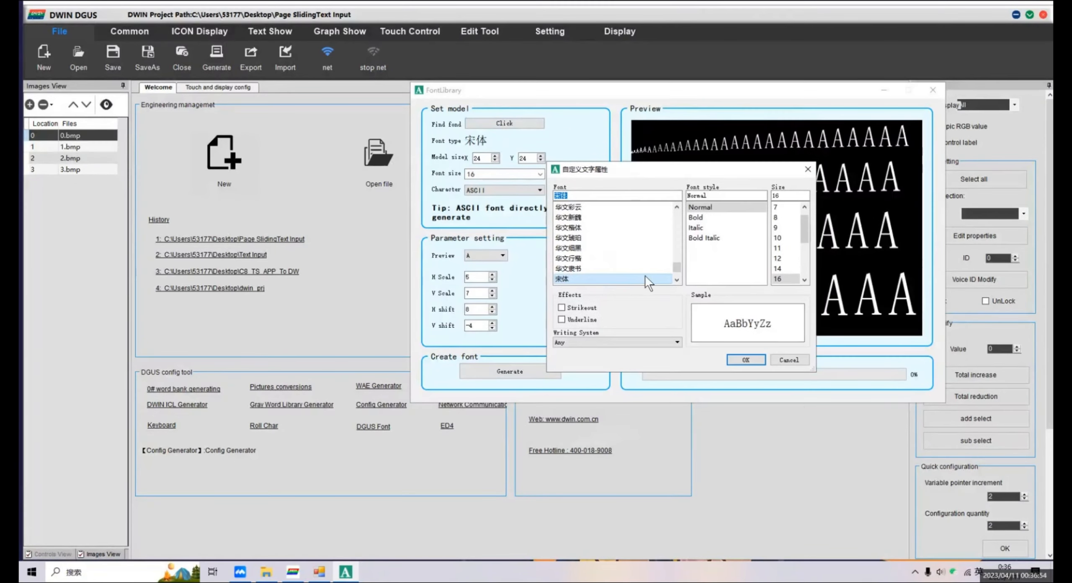
click(756, 358)
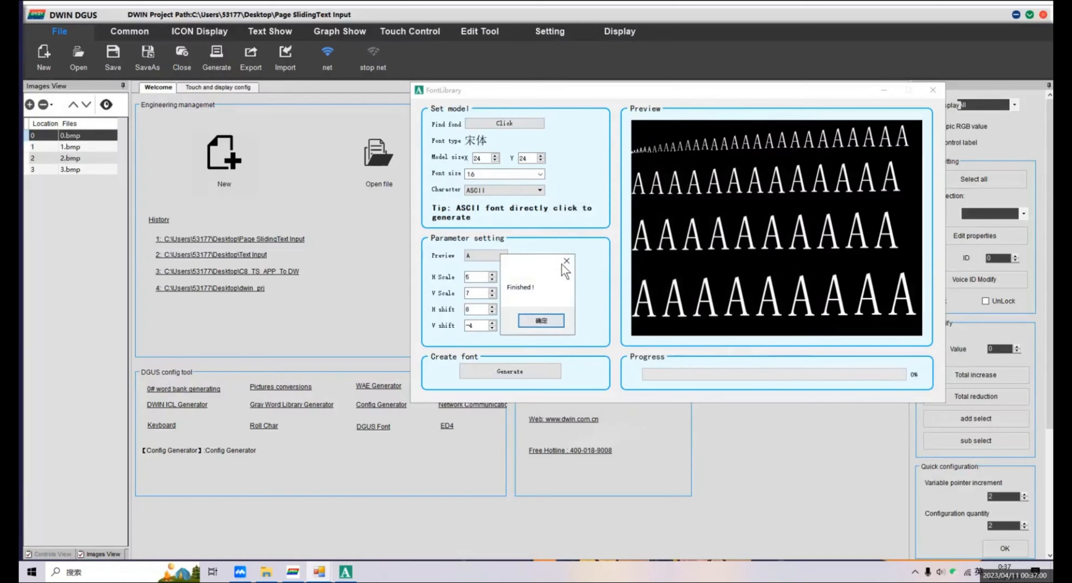
key(Return)
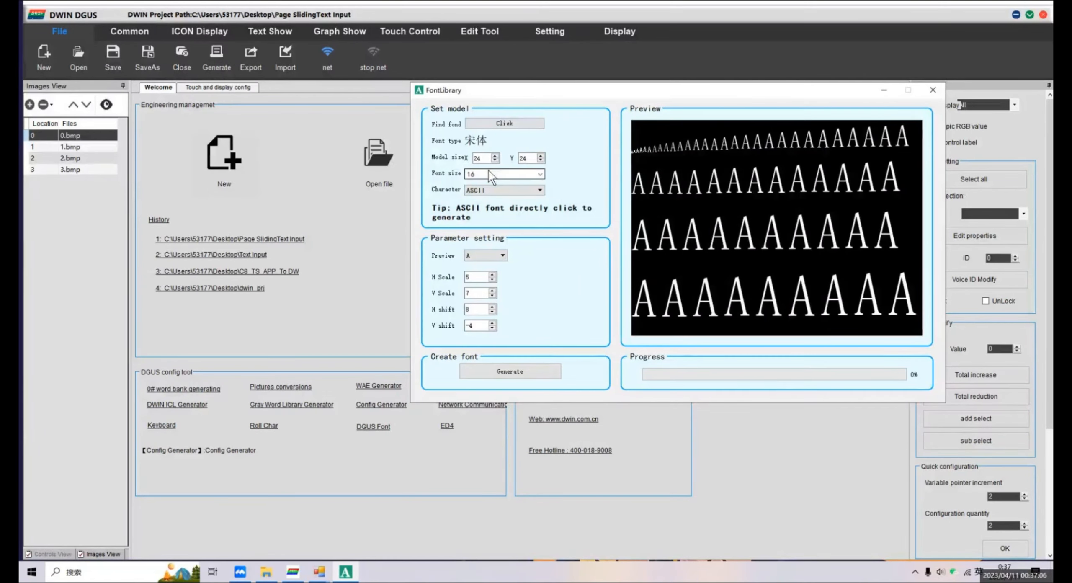
Set the font library's character set to GBK with a 24 by 24 model size.
click(498, 189)
click(492, 213)
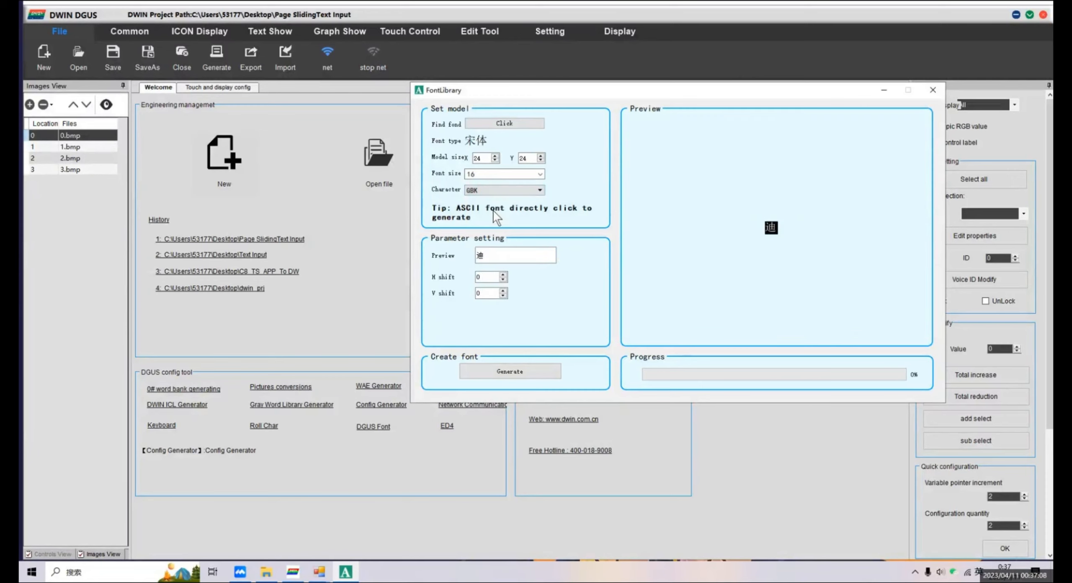
double_click(492, 160)
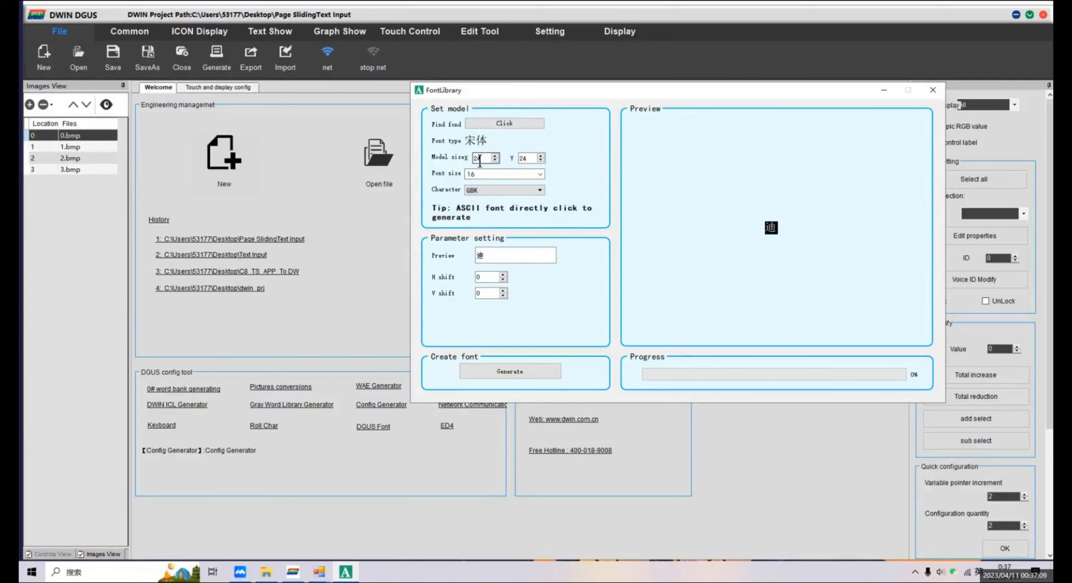
double_click(524, 158)
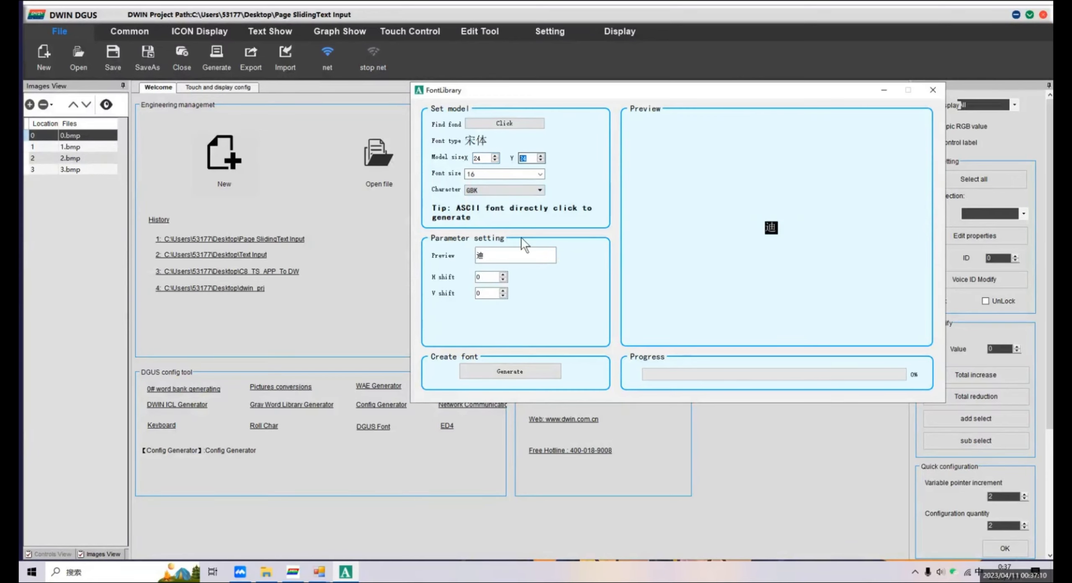
Generate the GBK font and save it as 48 in the DWIN_SET folder of Page Sliding&Text Input.
click(524, 370)
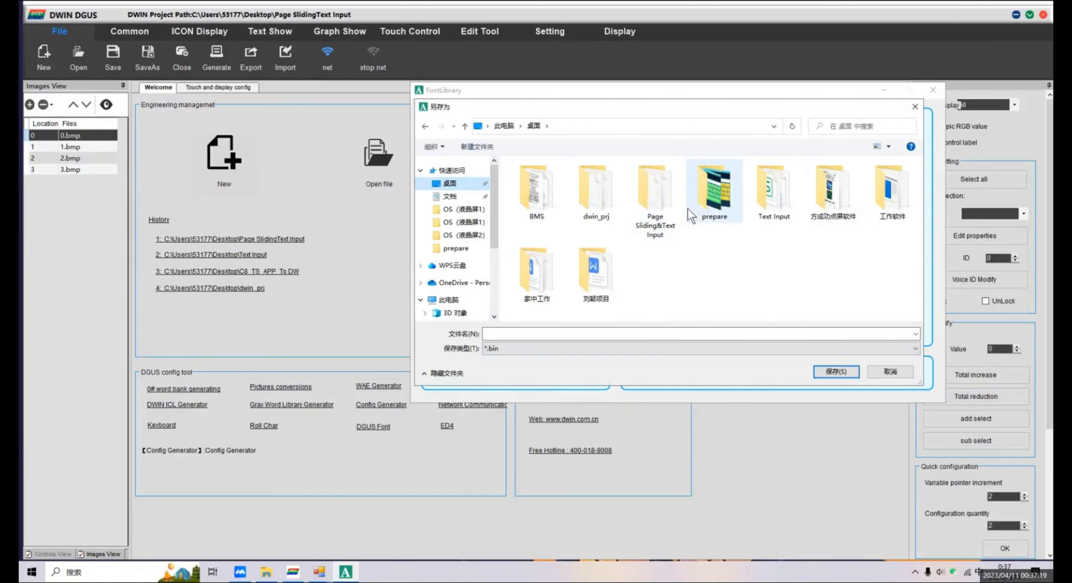
double_click(675, 203)
click(563, 181)
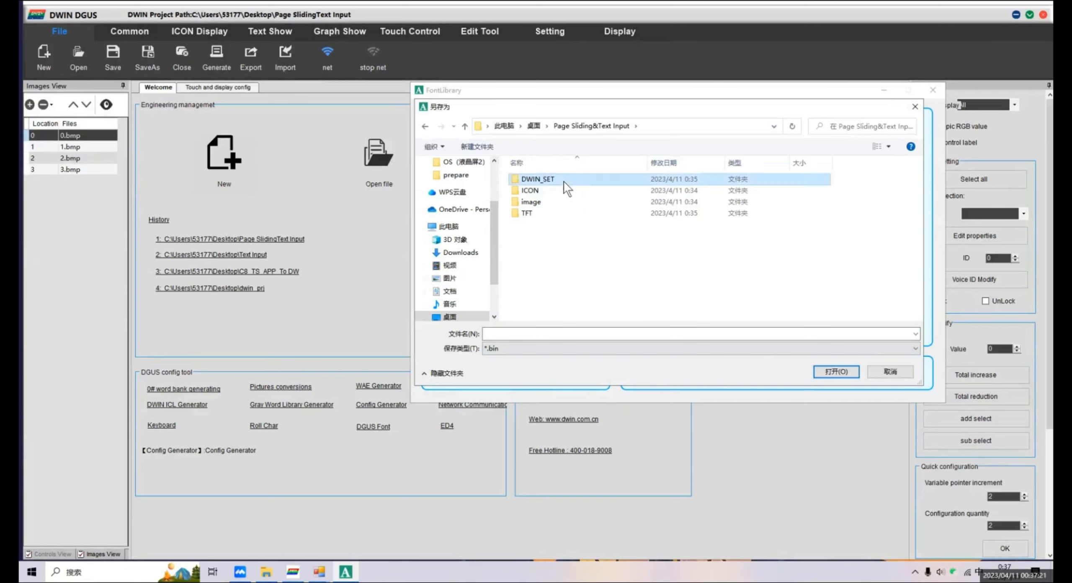
double_click(564, 181)
click(639, 334)
text(4)
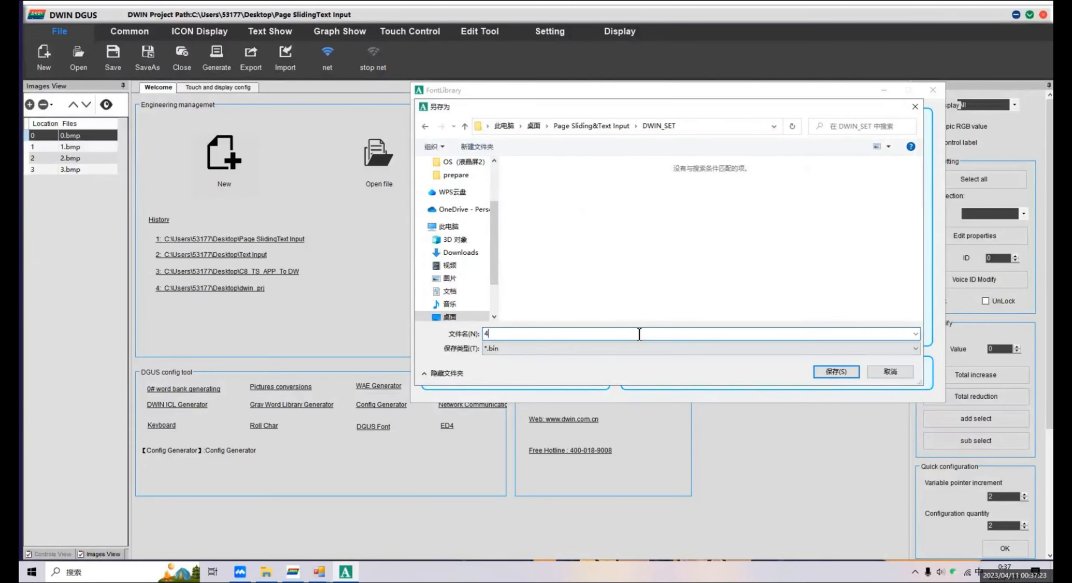
text(8)
click(825, 370)
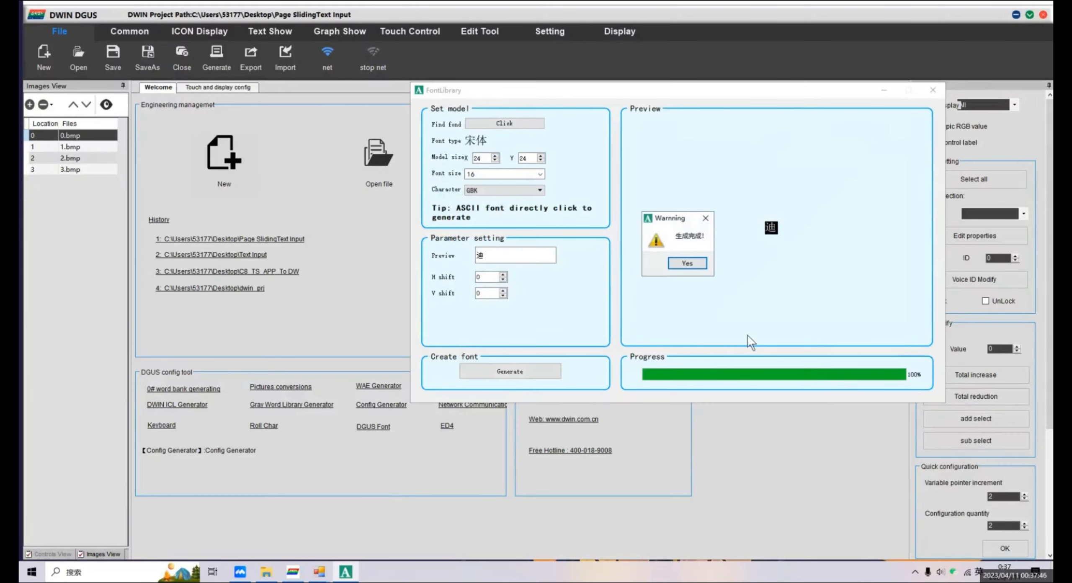
click(702, 265)
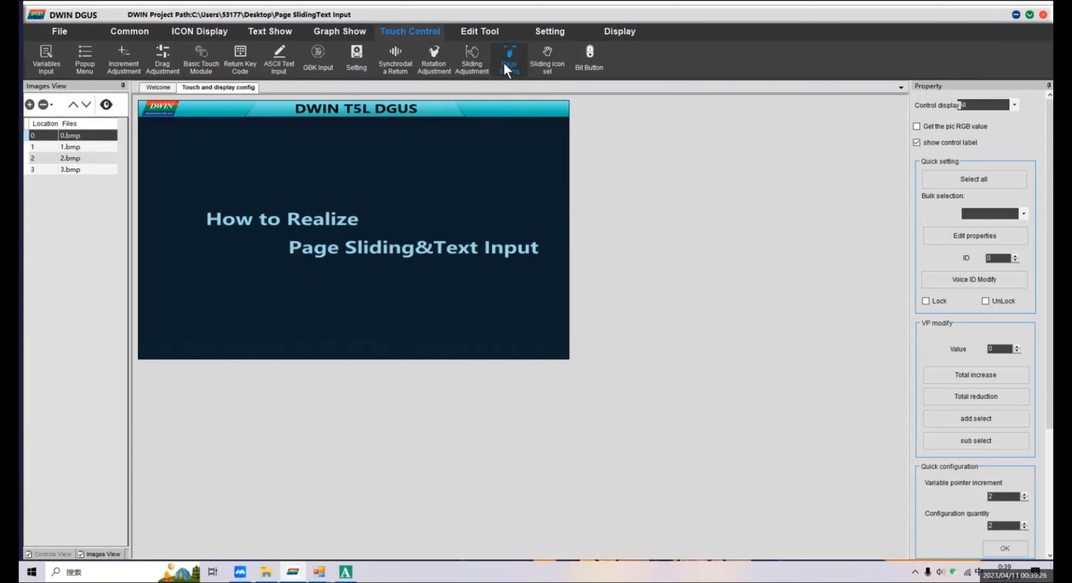
Add a Page Sliding control to page 0 and stretch it over the full 800 by 480 area.
click(504, 62)
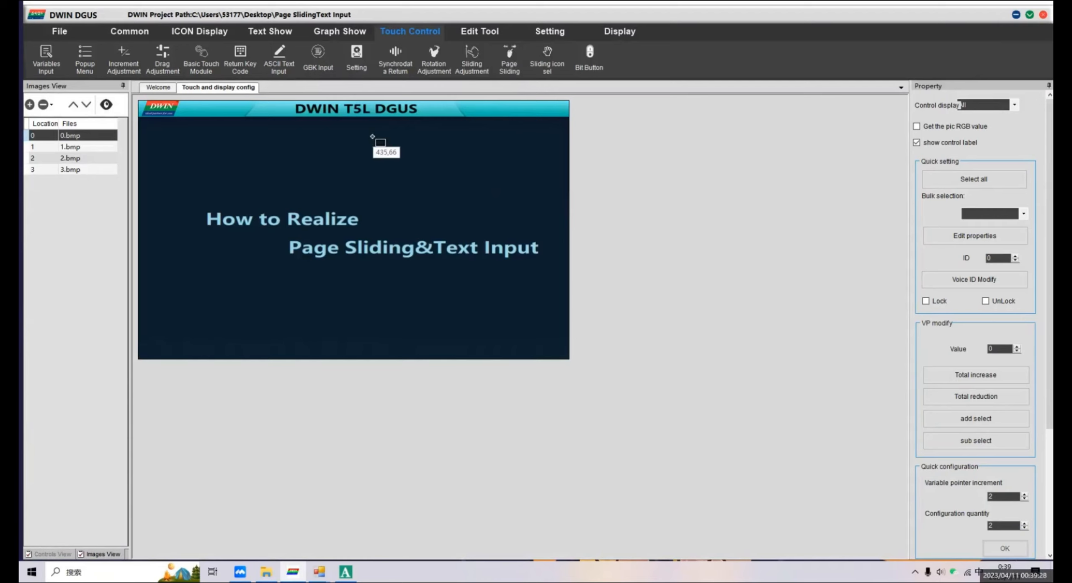
mouse_move(187, 112)
mouse_down()
mouse_move(507, 310)
mouse_move(596, 387)
mouse_up()
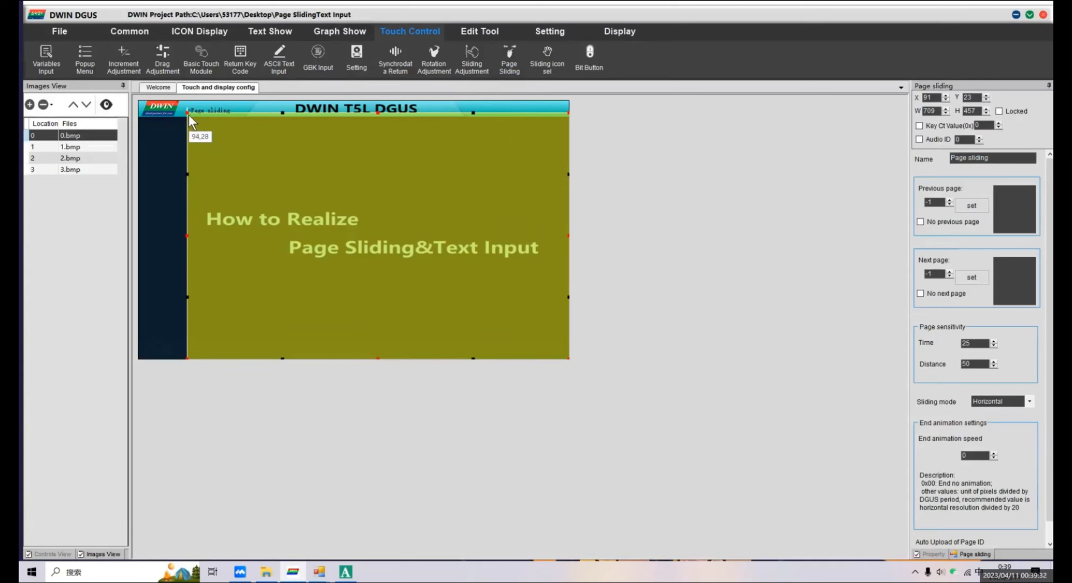
drag(188, 113, 139, 101)
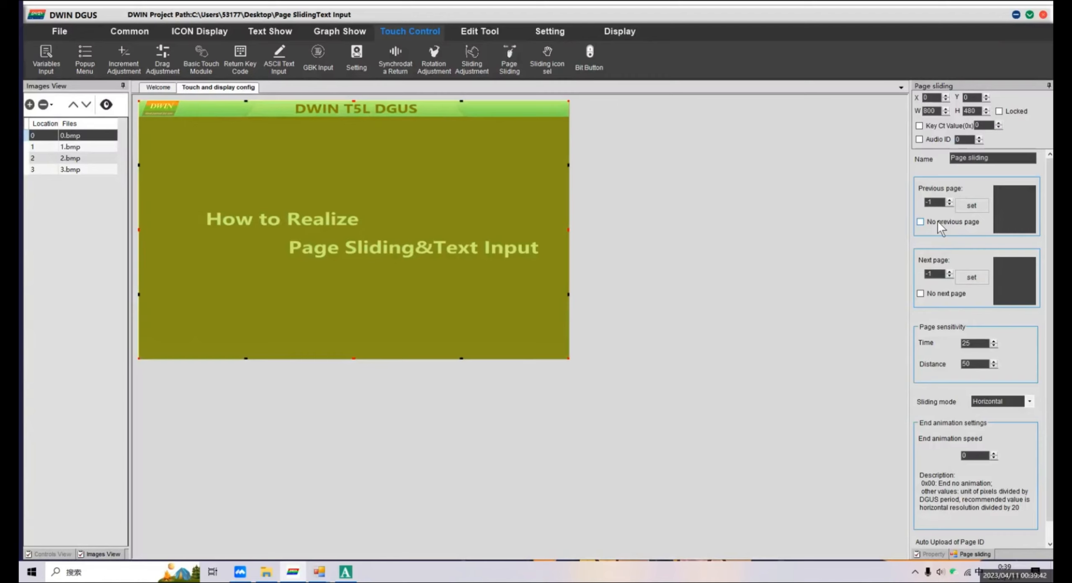
Configure page 0's sliding control with no previous page, next page 1 and an end animation speed of 40.
click(938, 222)
drag(935, 275, 927, 275)
text(1)
drag(975, 454, 956, 455)
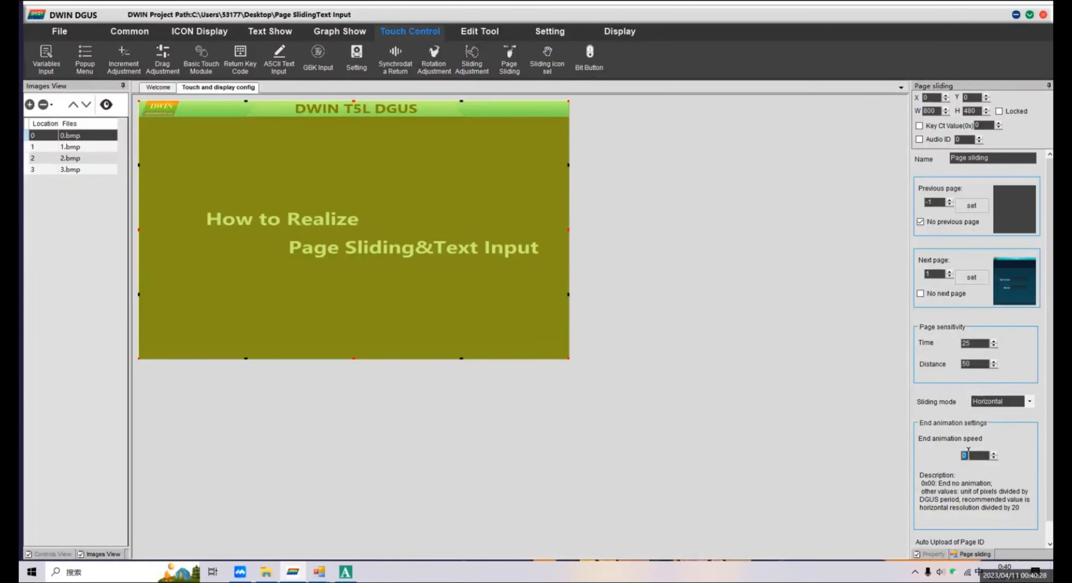
text(40)
Add a Page Sliding control to page 1, covering the full 800 by 480 area.
click(85, 146)
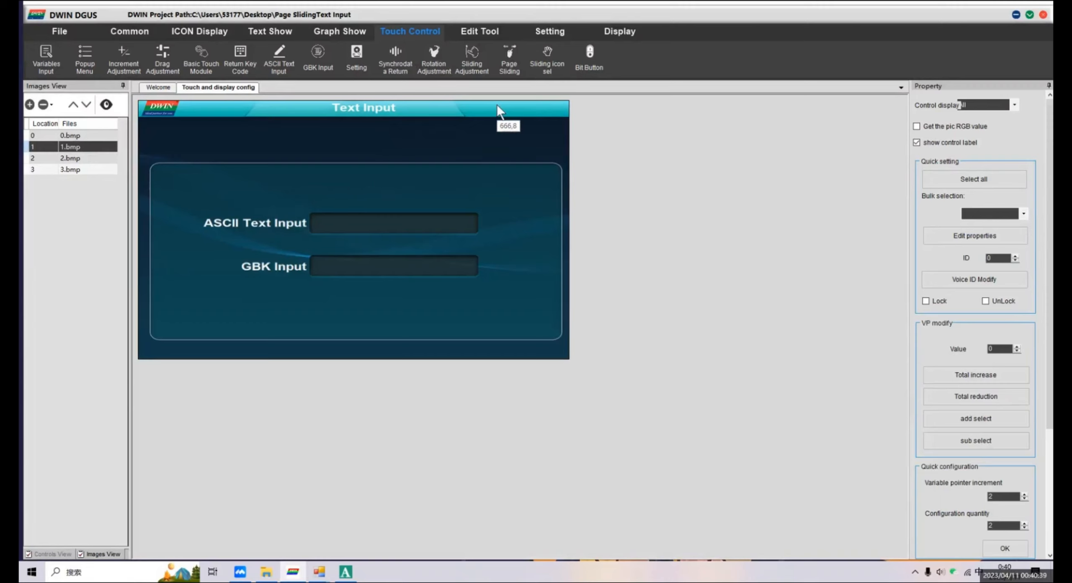
click(504, 70)
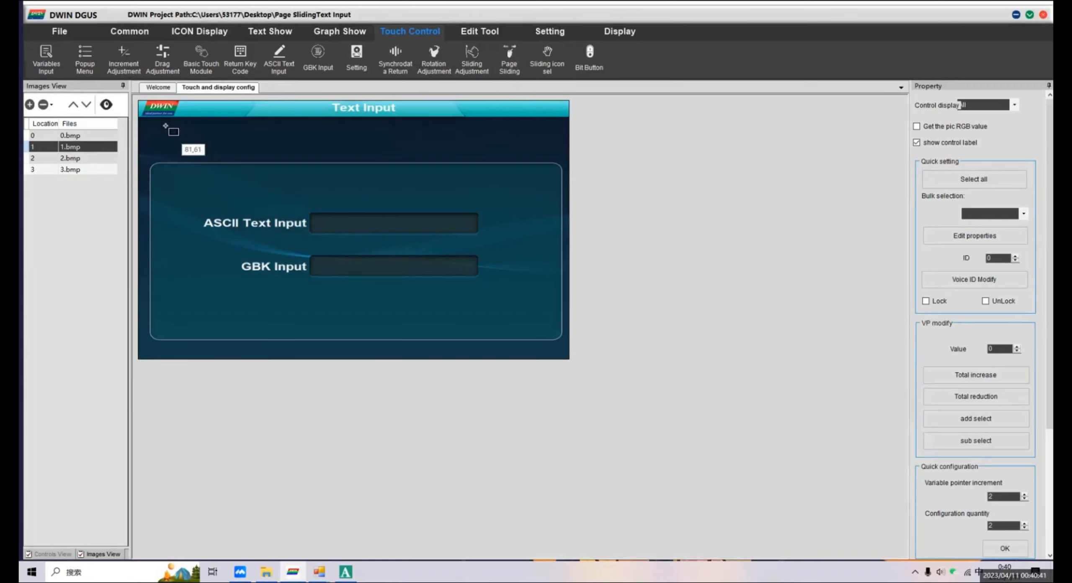
drag(159, 115, 614, 384)
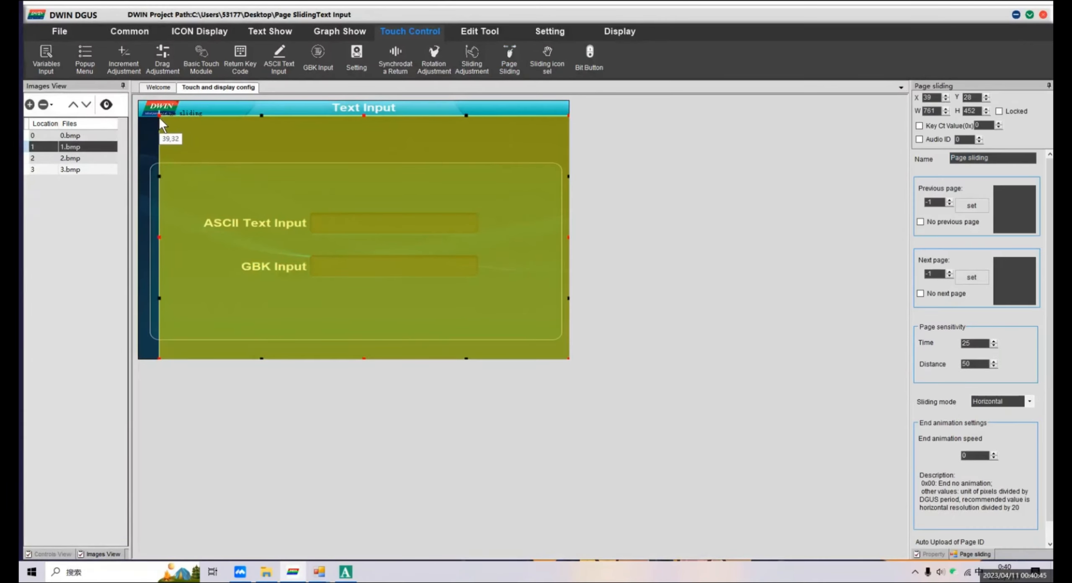
drag(159, 116, 139, 100)
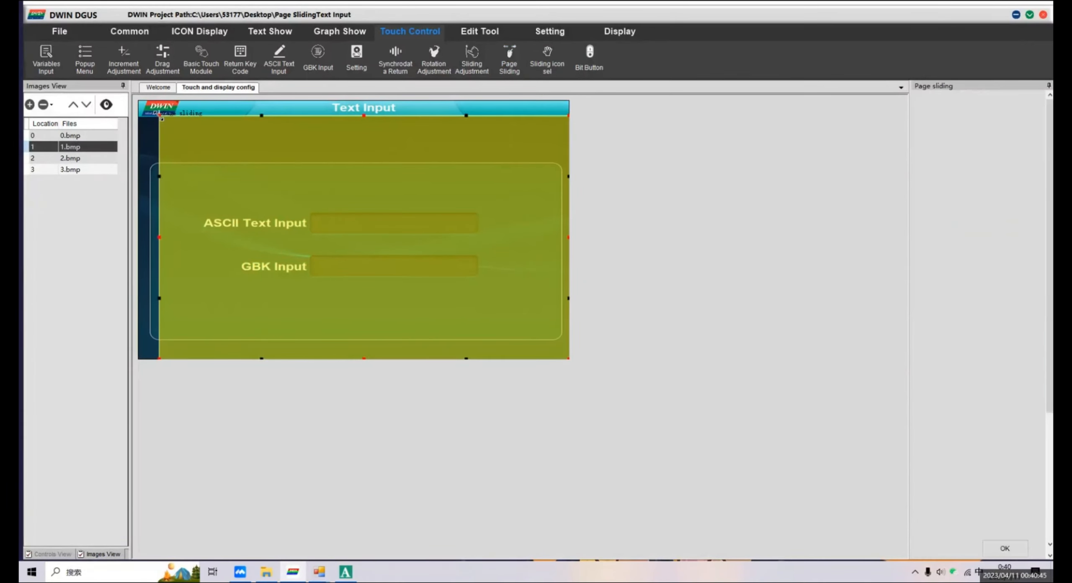
click(269, 136)
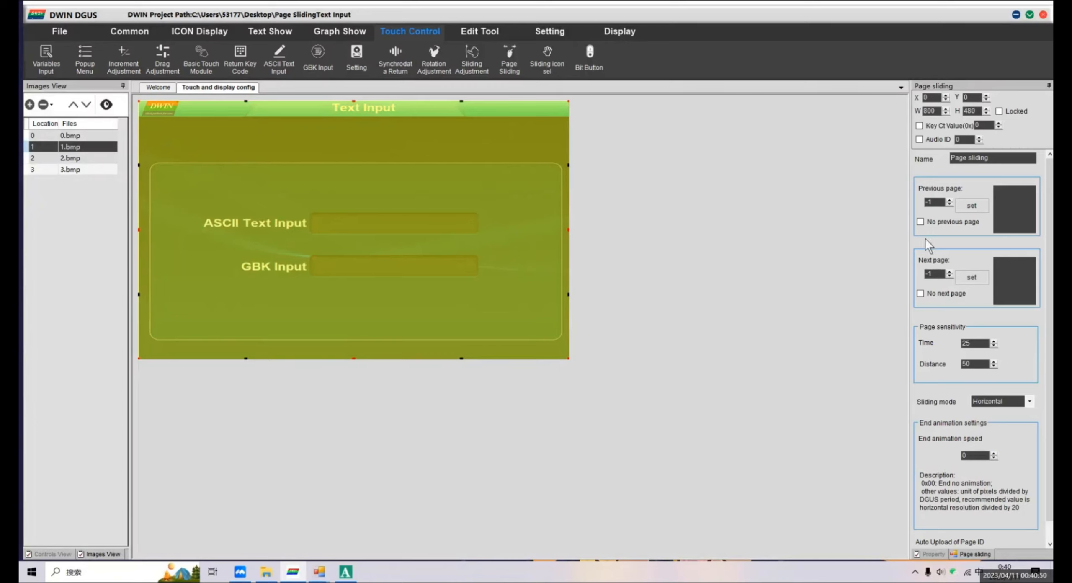
Configure page 1's sliding control with previous page 0, no next page and an end animation speed of 40.
double_click(927, 203)
text(0)
click(940, 294)
text(40)
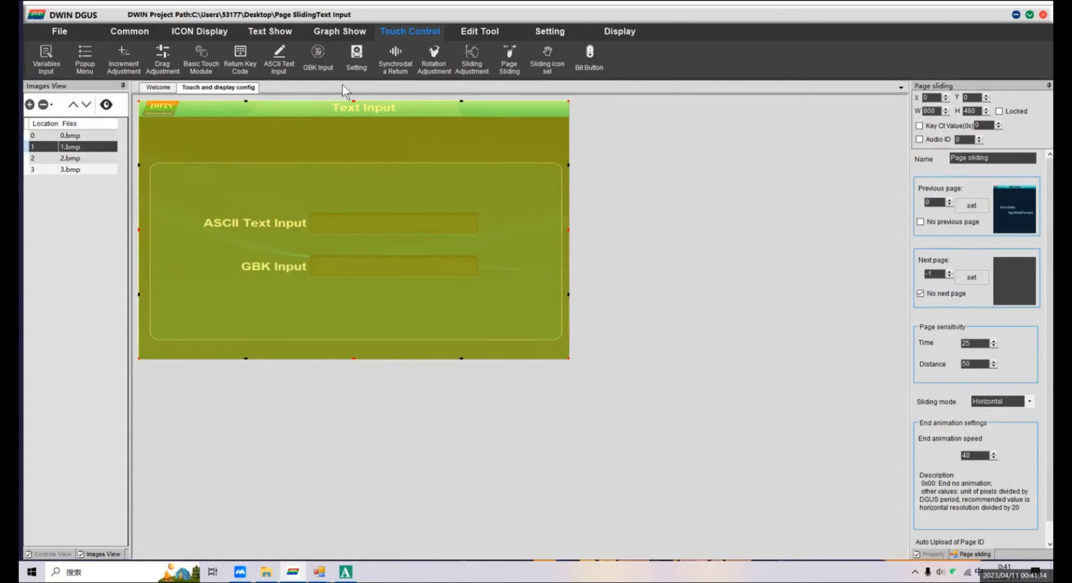
Draw an ASCII Text Input control about 303 by 41 pixels over the ASCII Text Input box on page 1.
click(321, 65)
click(279, 68)
drag(313, 214, 477, 235)
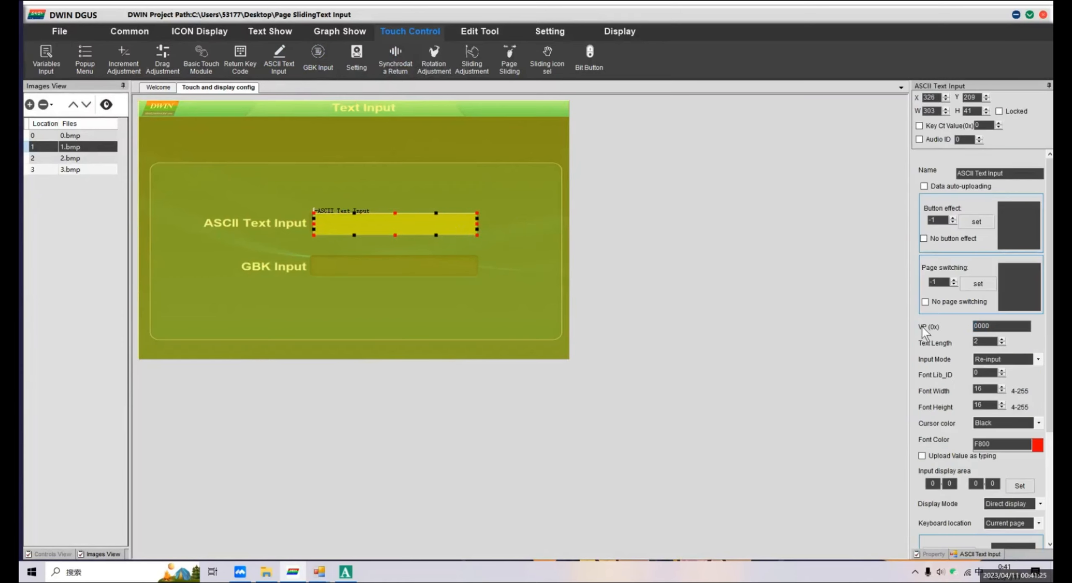
Set the ASCII text input's VP to 1000, text length to 10 and input mode to Re-input.
drag(999, 323, 959, 324)
text(1000)
drag(988, 341, 945, 340)
text(10)
click(1024, 359)
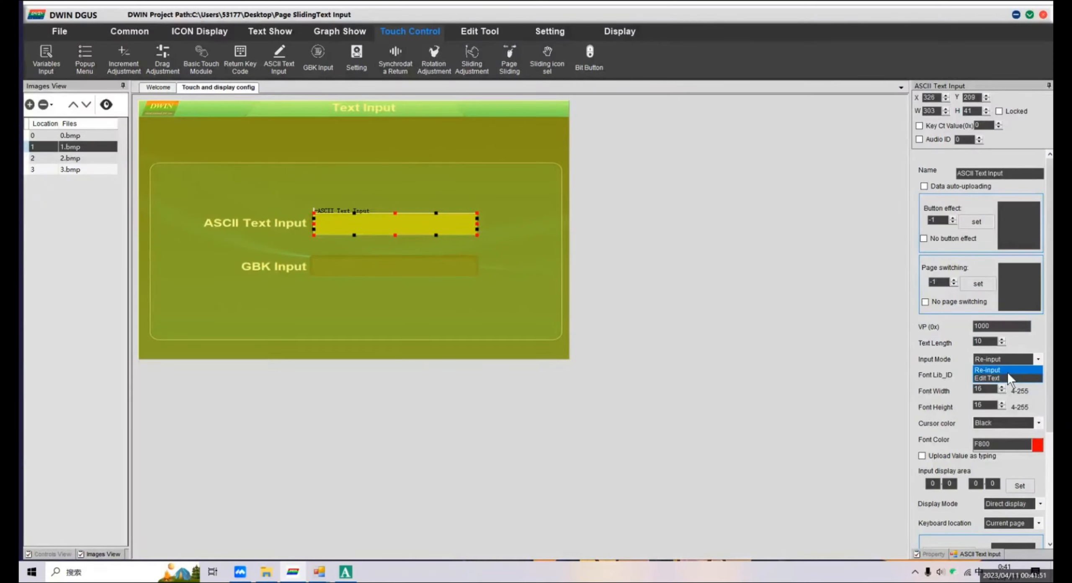
click(1006, 370)
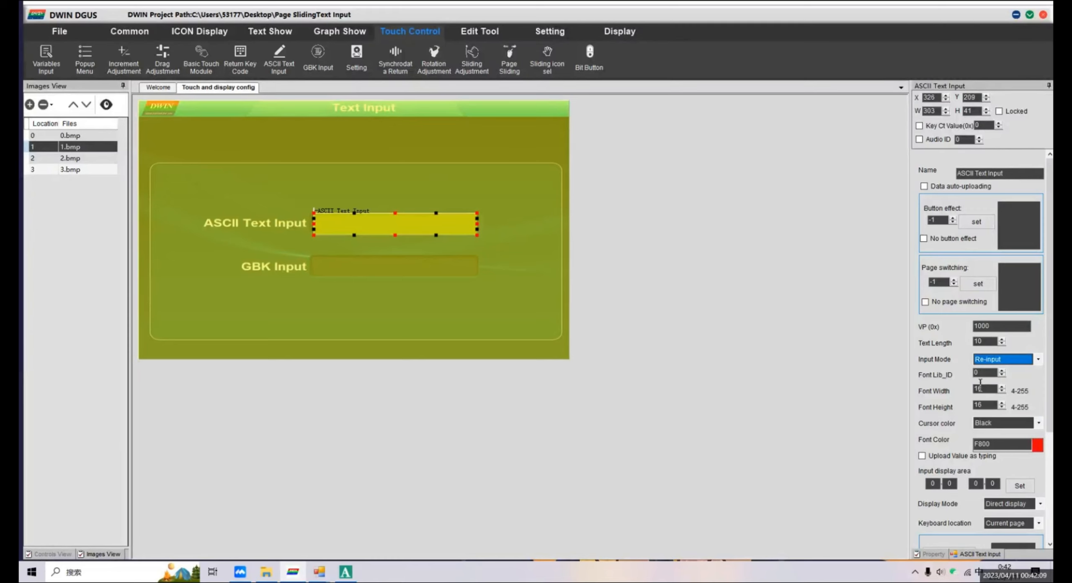
Set the ASCII text input's font height to 32 and choose Black as the cursor color.
click(980, 373)
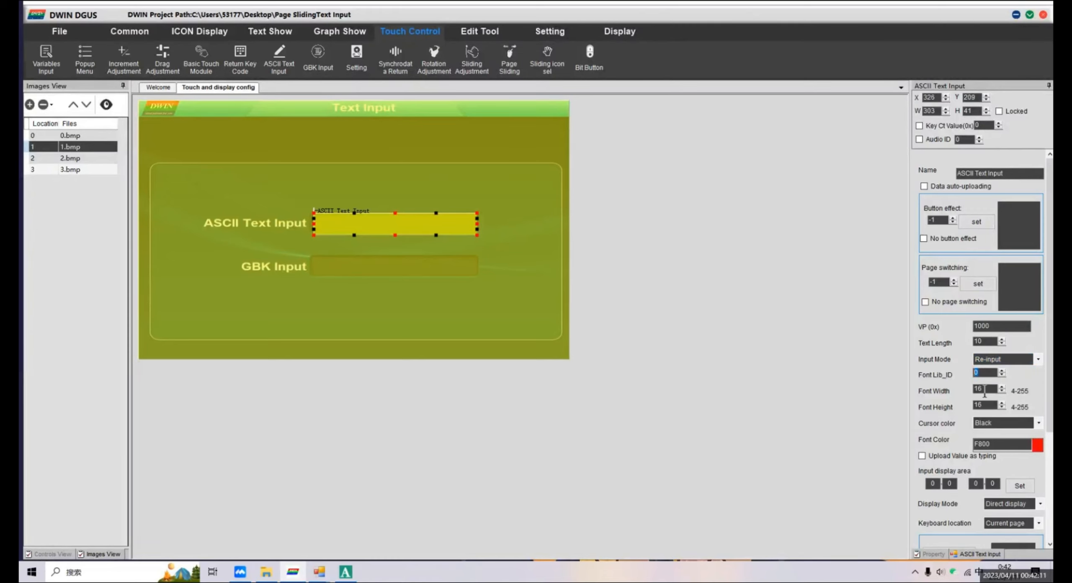
click(1004, 422)
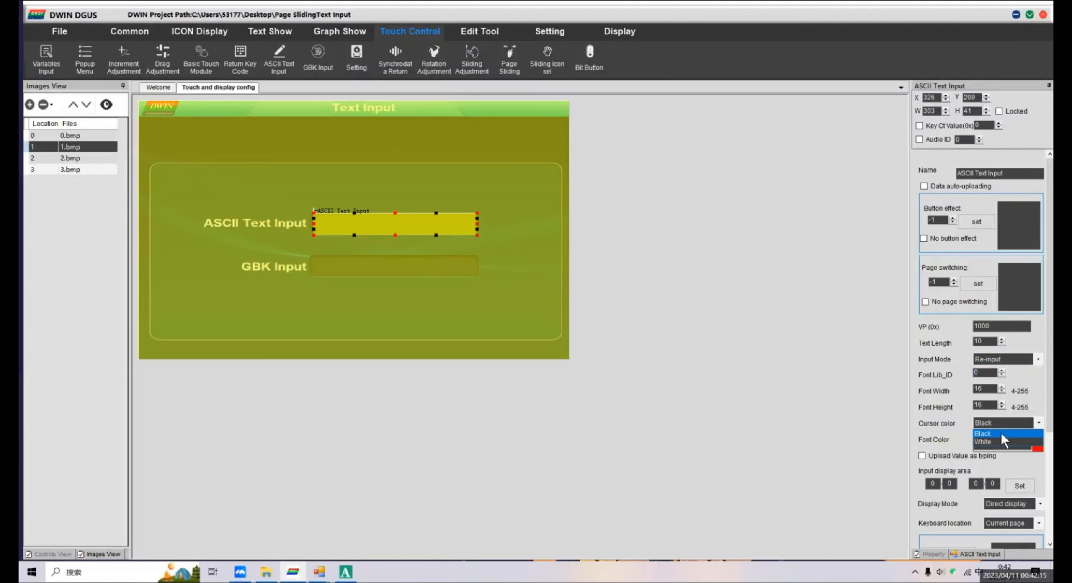
click(1001, 433)
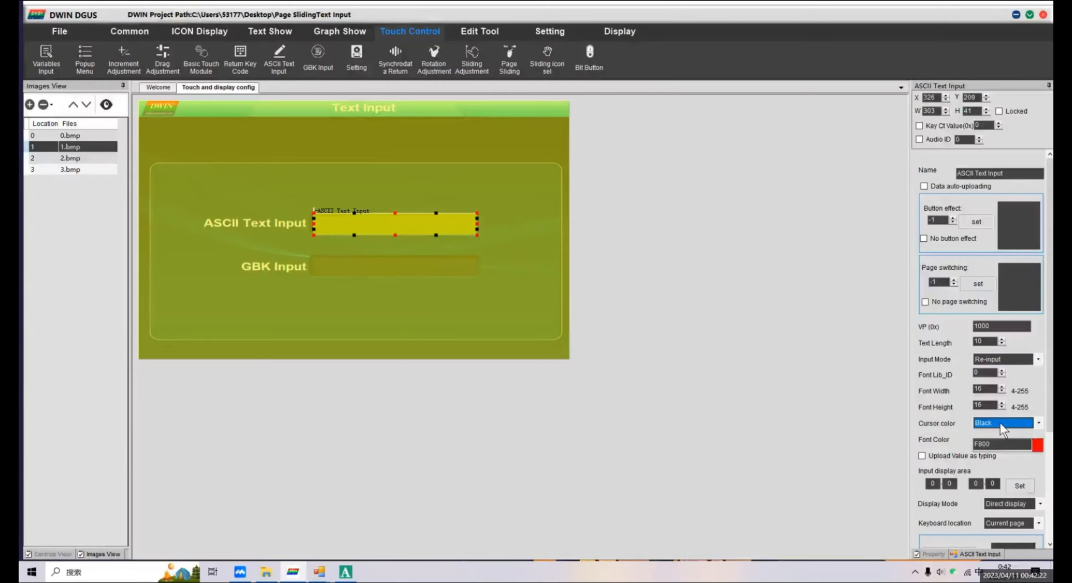
drag(1051, 417, 1051, 487)
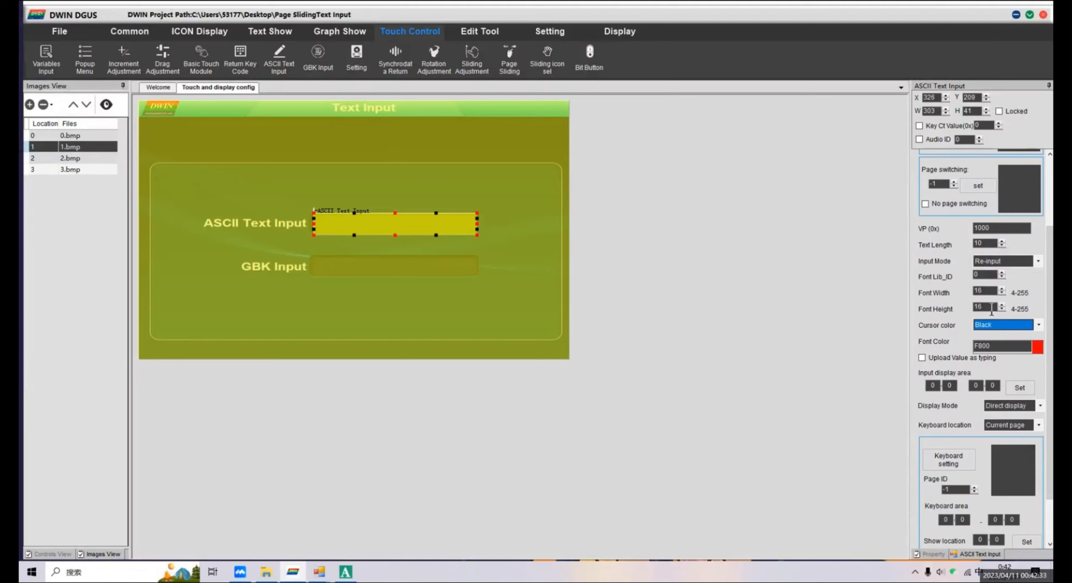
drag(991, 309, 971, 310)
text(32)
click(1000, 325)
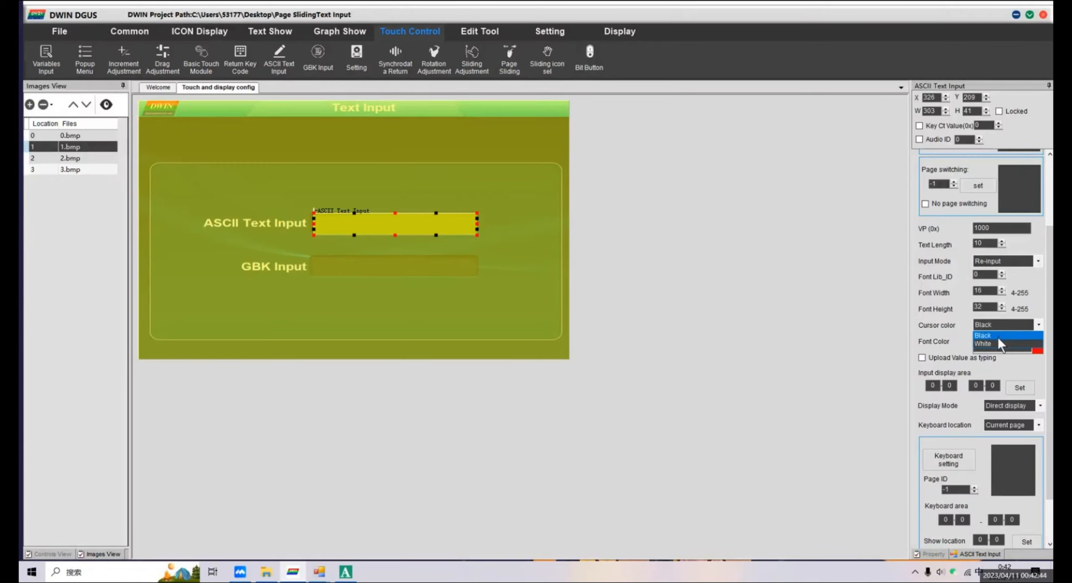
click(999, 337)
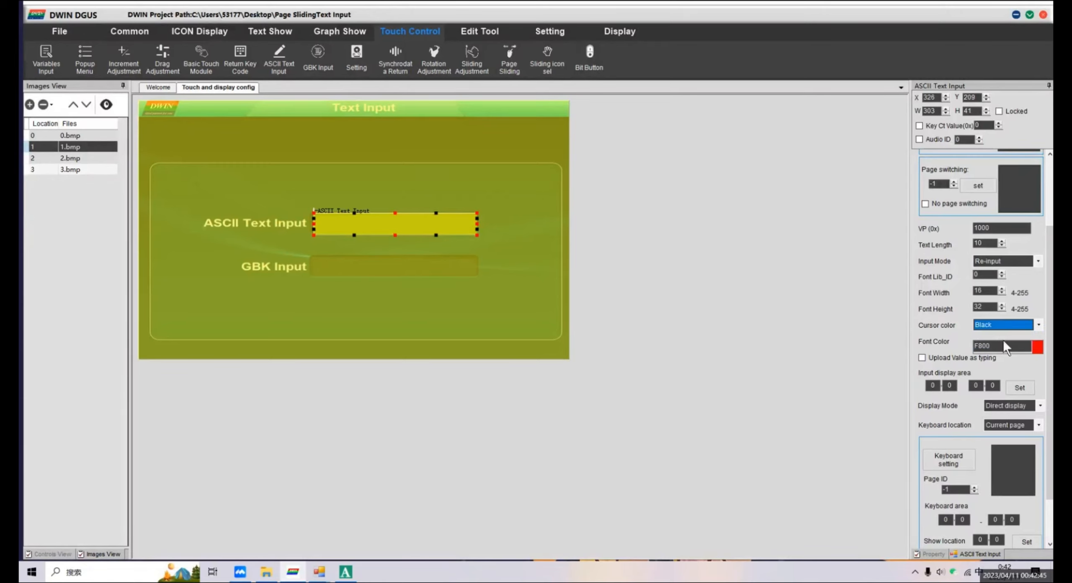
Set the ASCII text input's font color to black.
click(1039, 347)
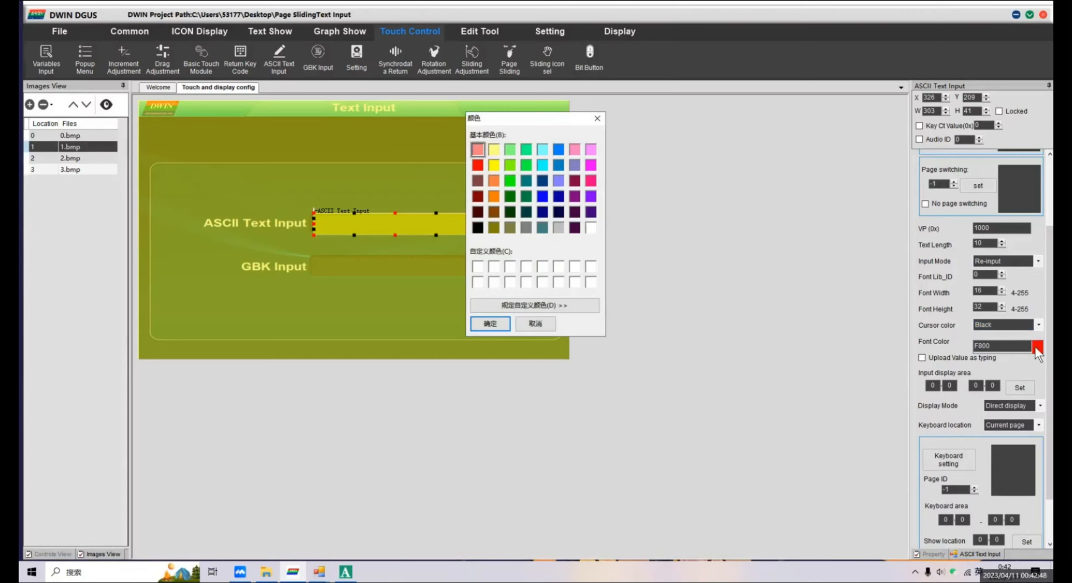
click(477, 227)
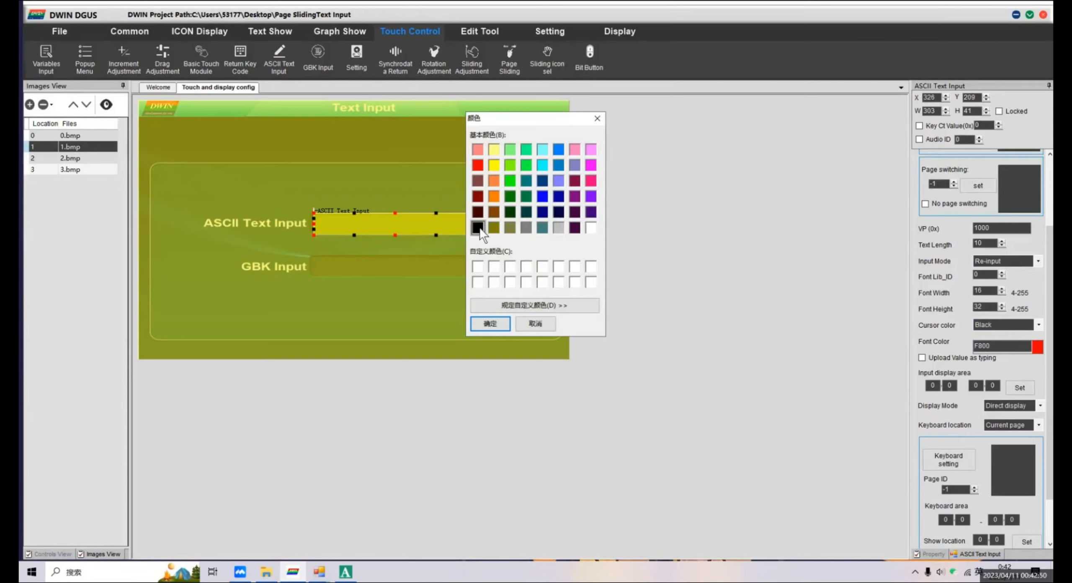
click(489, 318)
Set the ASCII text input's keyboard location to Other pages.
scroll(1049, 390, down, 3)
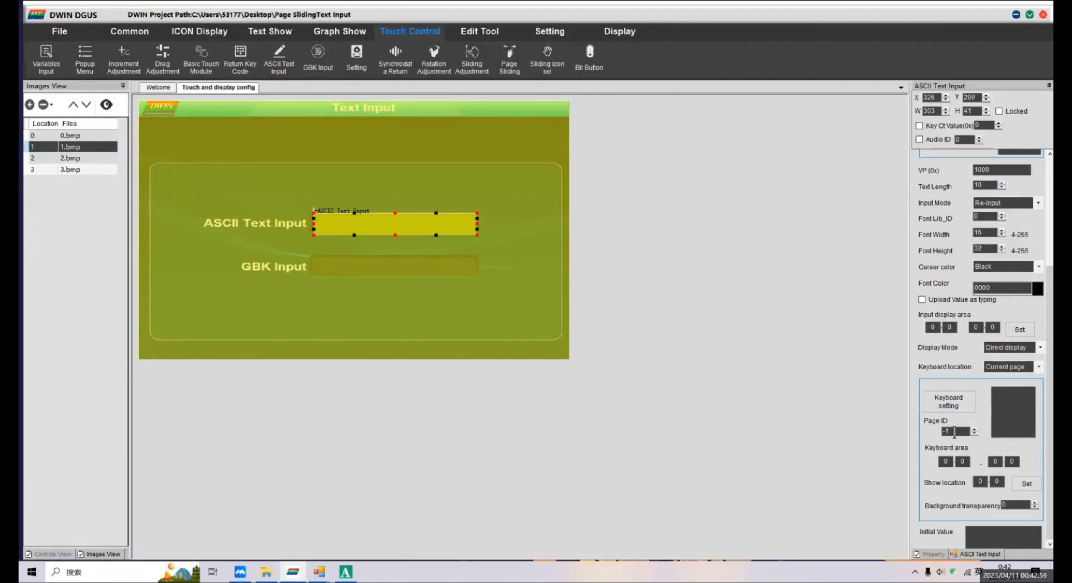
click(1025, 367)
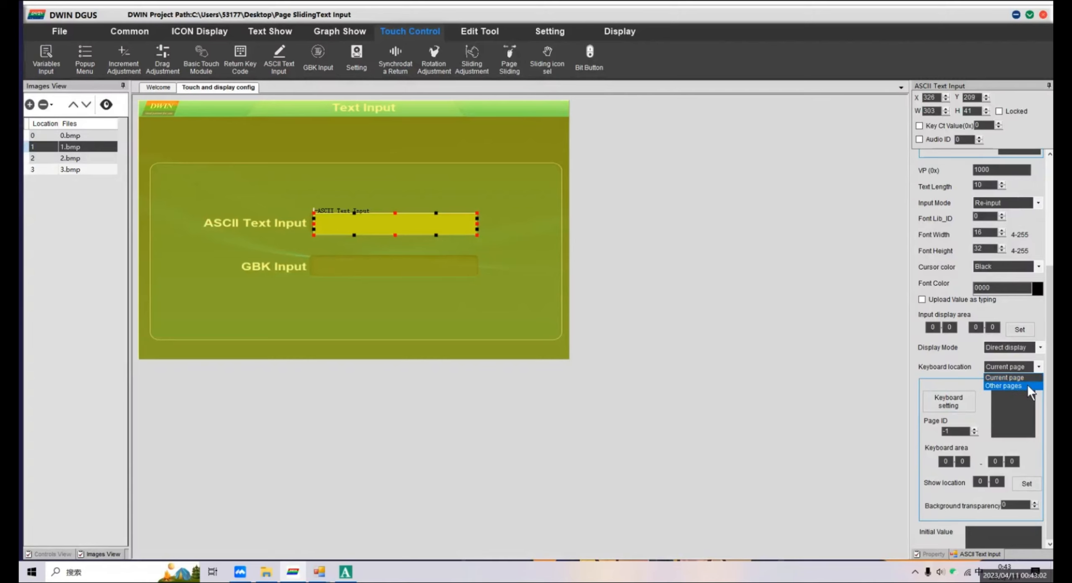
click(1027, 385)
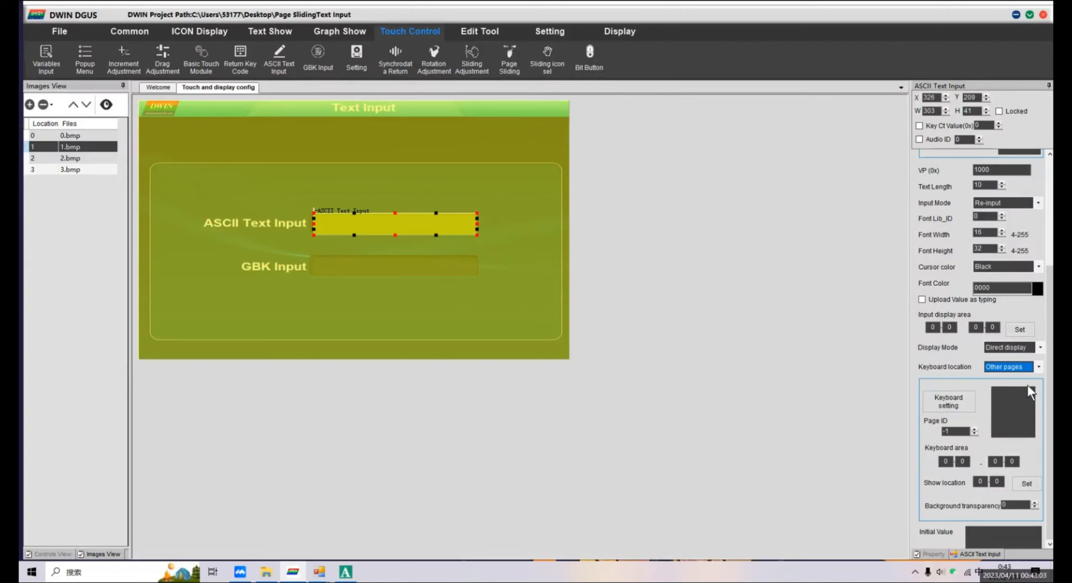
Set the ASCII text input's keyboard to picture 2.bmp, with the keyboard area from about 26,103 to 782,399.
click(964, 405)
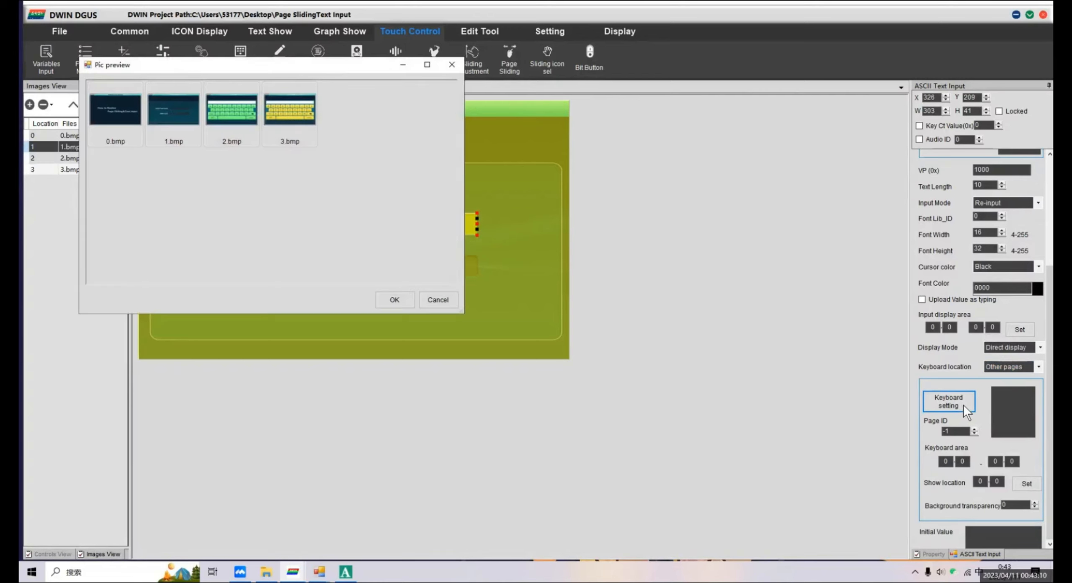
drag(344, 73, 724, 209)
click(609, 263)
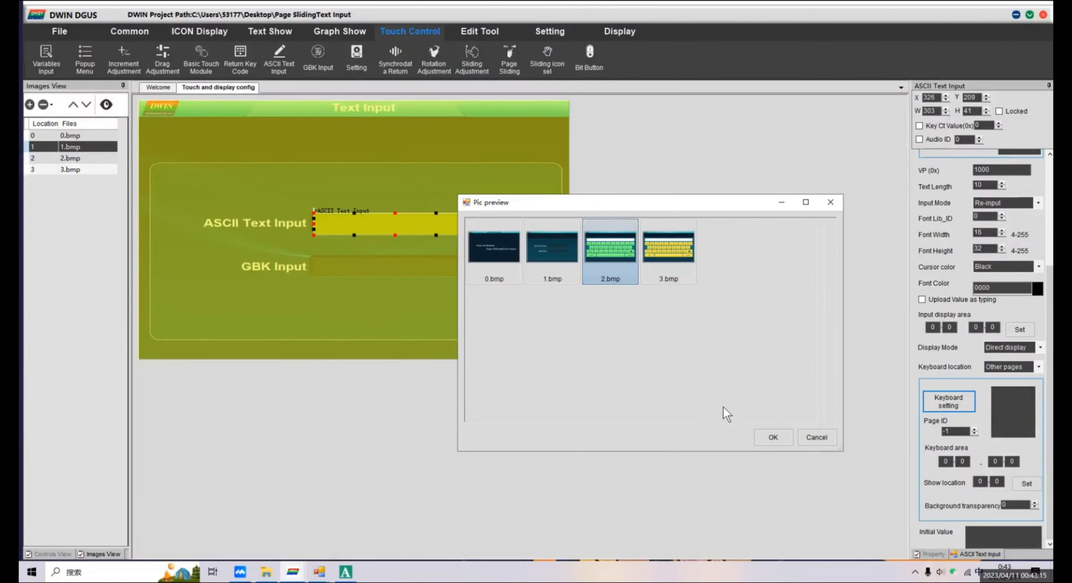
click(770, 439)
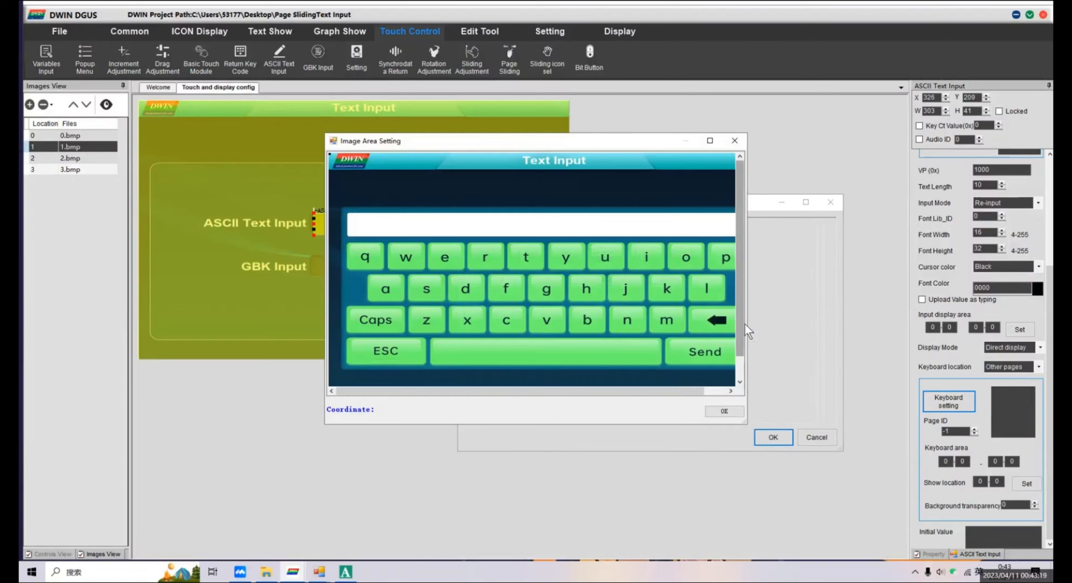
drag(746, 323, 852, 324)
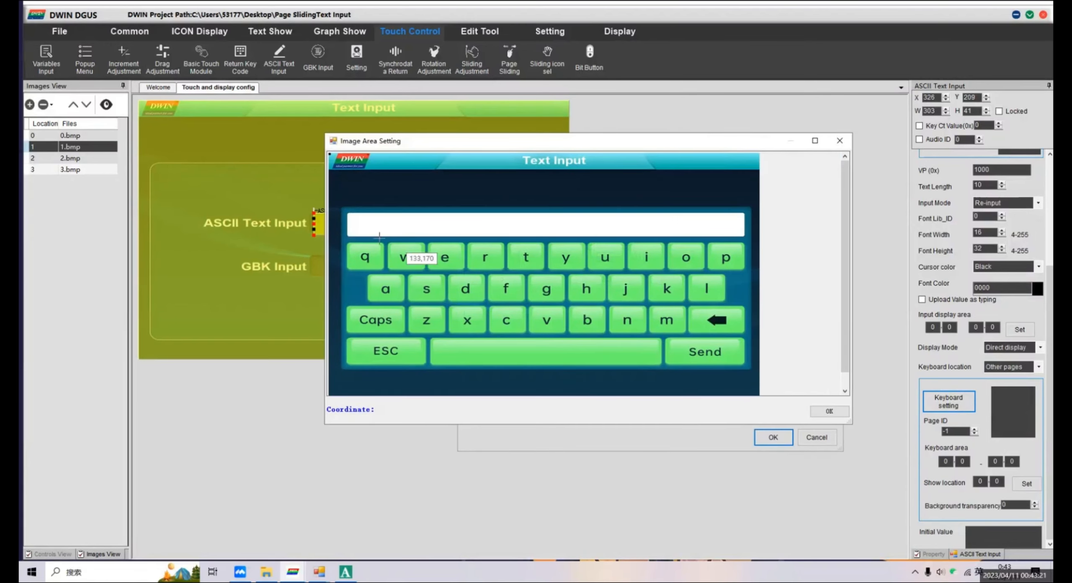
drag(342, 208, 750, 368)
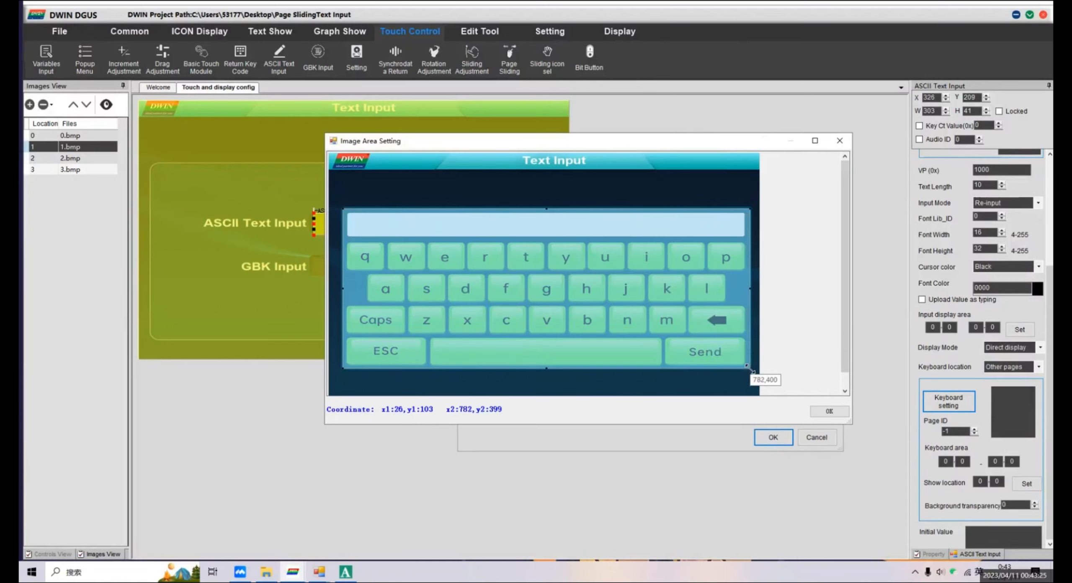
click(830, 411)
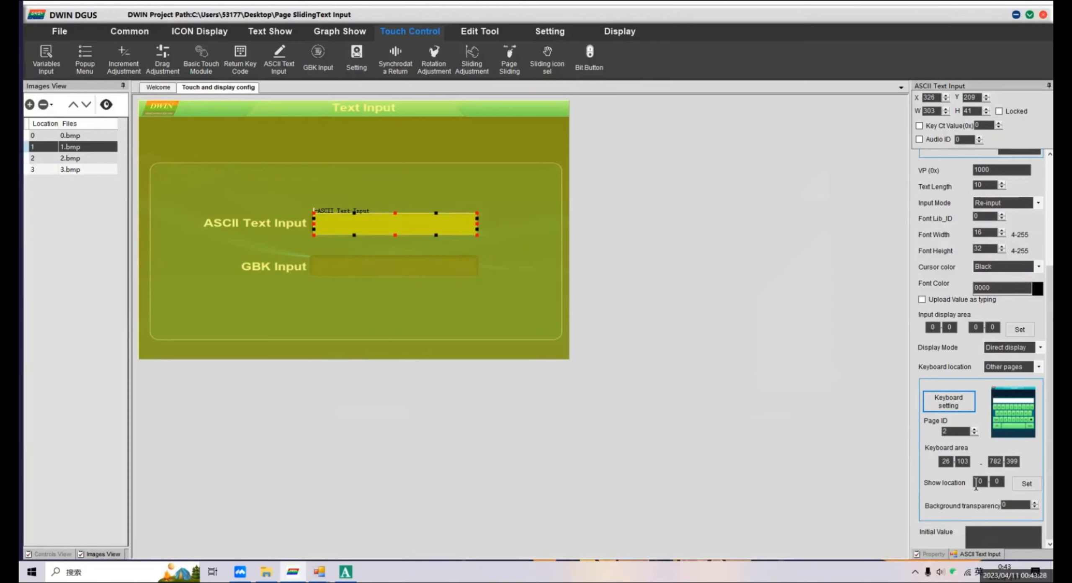
Set the ASCII text input keyboard's show location to 26, 103.
double_click(979, 482)
text(26)
double_click(1000, 482)
key(BackSpace)
text(103)
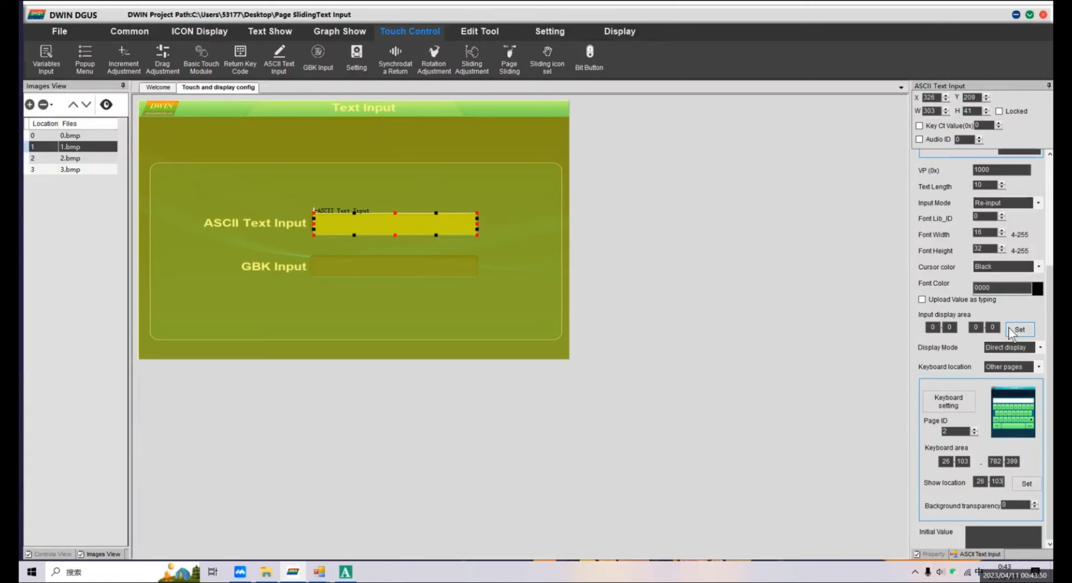
With the keyboard displayed, mark the input display area over its white text bar, from about 49,115 to 755,149.
click(1009, 329)
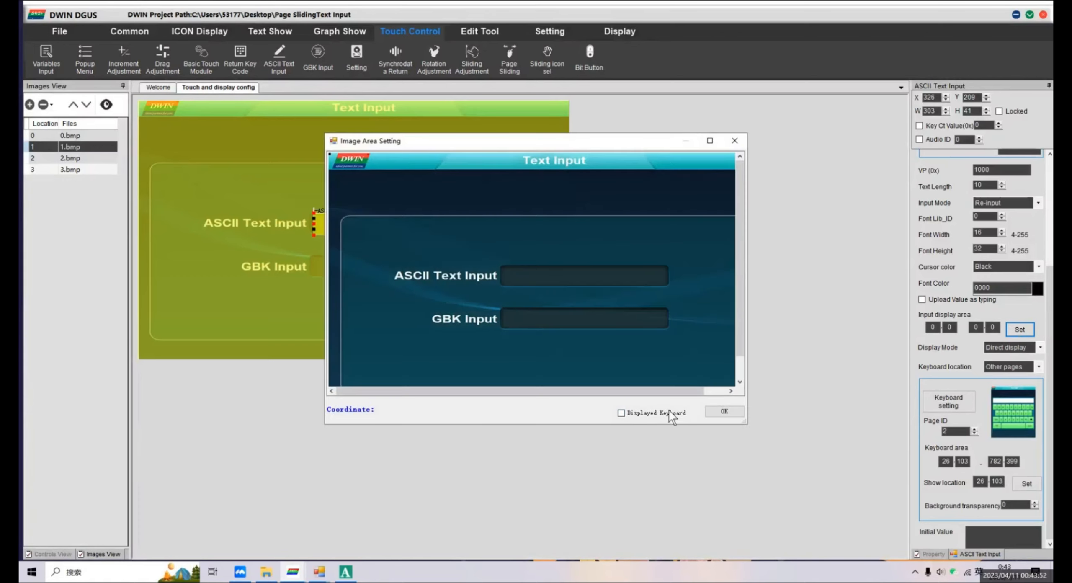
drag(745, 423, 839, 493)
click(751, 484)
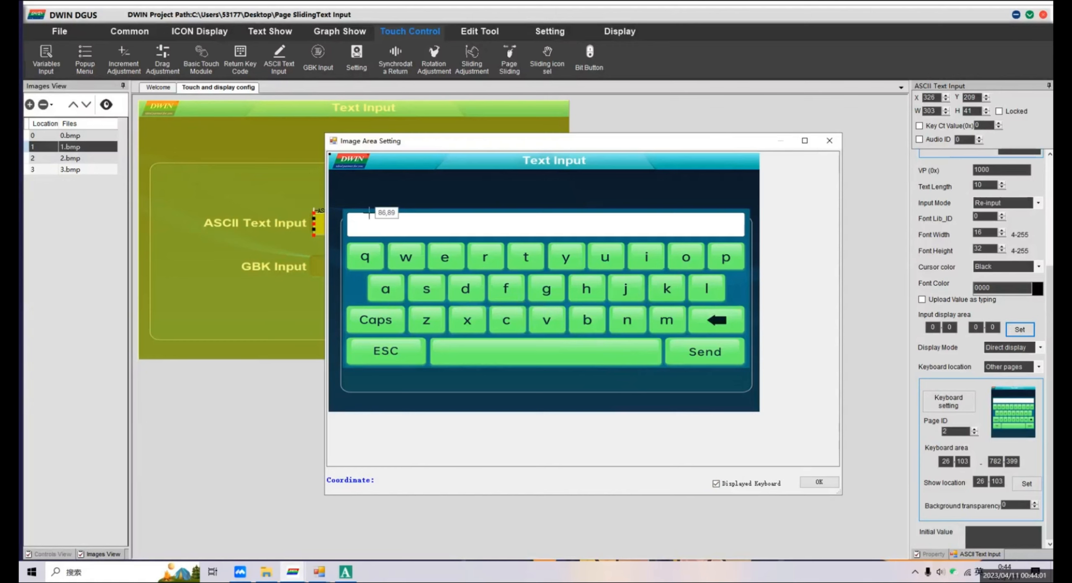
drag(354, 212, 736, 232)
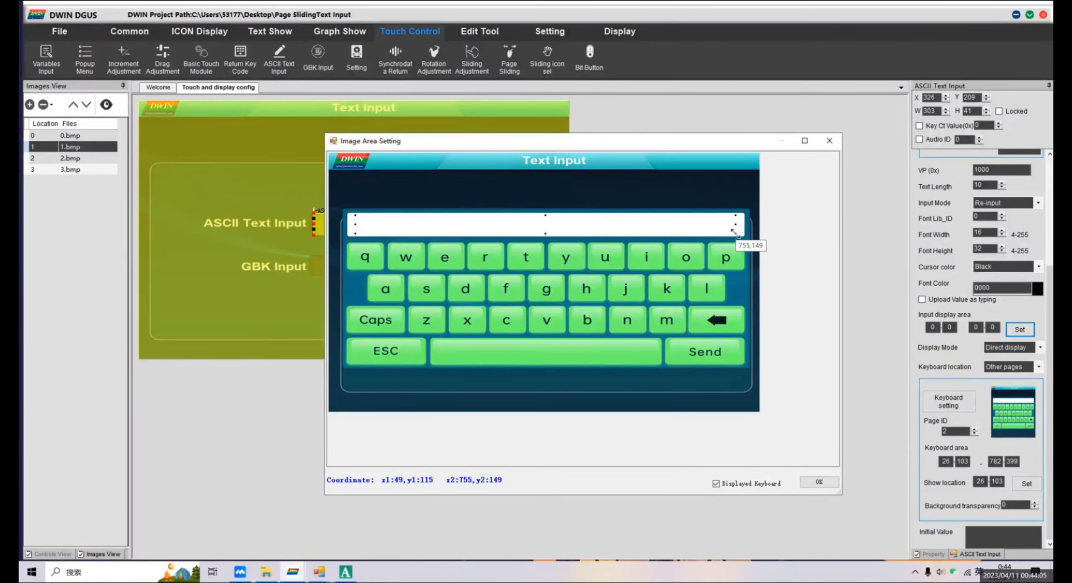
click(818, 482)
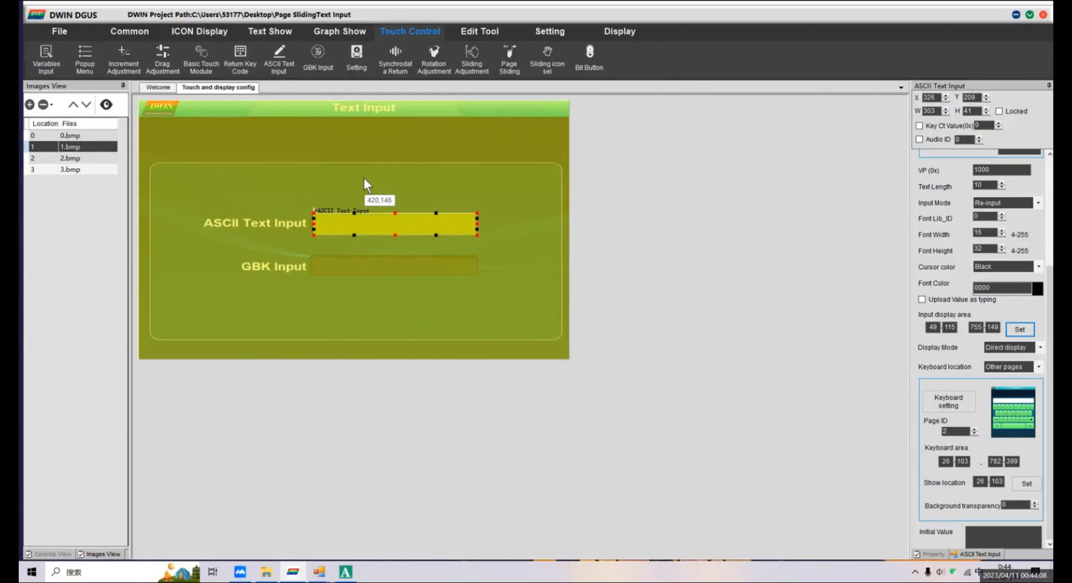
Add a GBK Input control of about 305 by 37 pixels over the GBK Input box and select it.
click(319, 59)
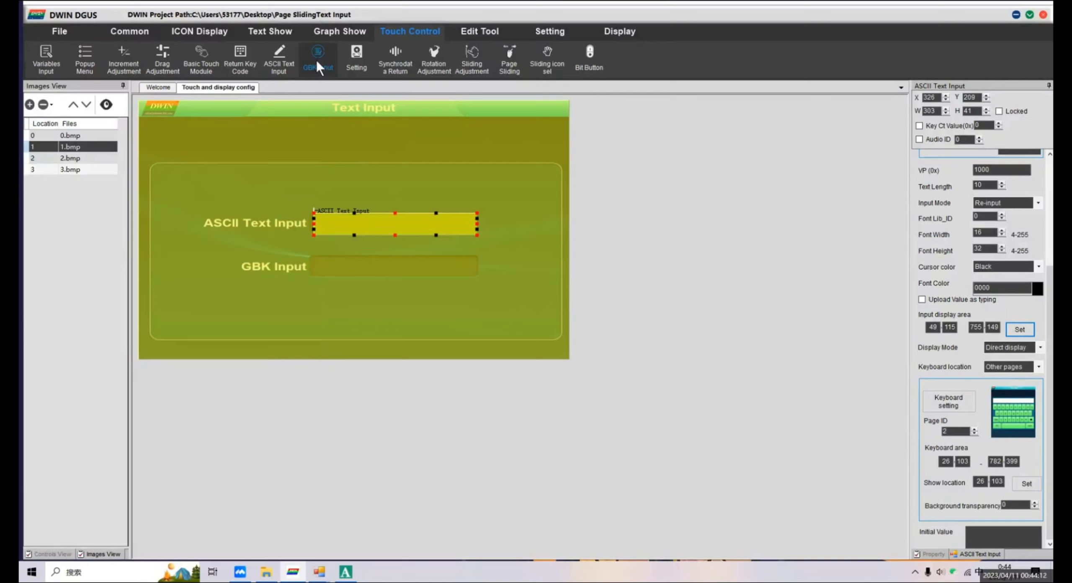
drag(312, 256, 493, 279)
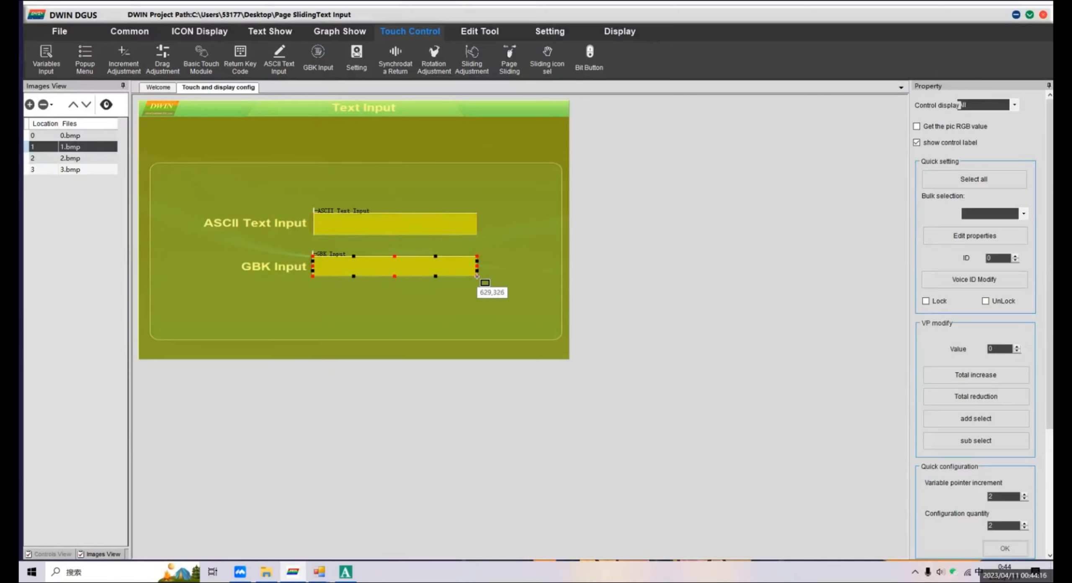
click(455, 268)
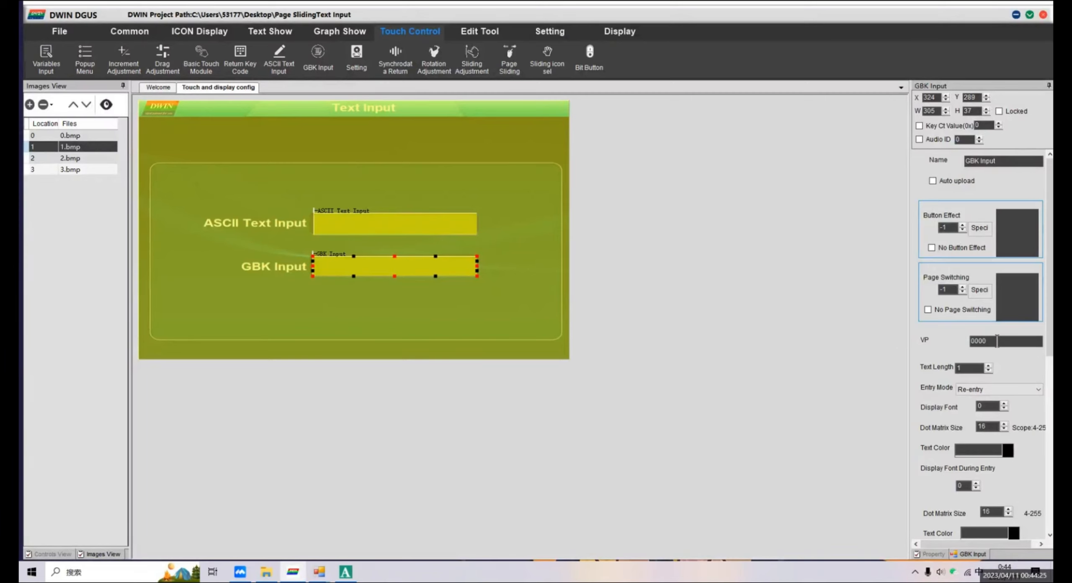
Set the GBK input's VP to 1200, text length to 20 and entry mode to Re-entry.
drag(997, 340, 966, 342)
text(1200)
double_click(956, 371)
text(2)
key(BackSpace)
drag(971, 368, 947, 367)
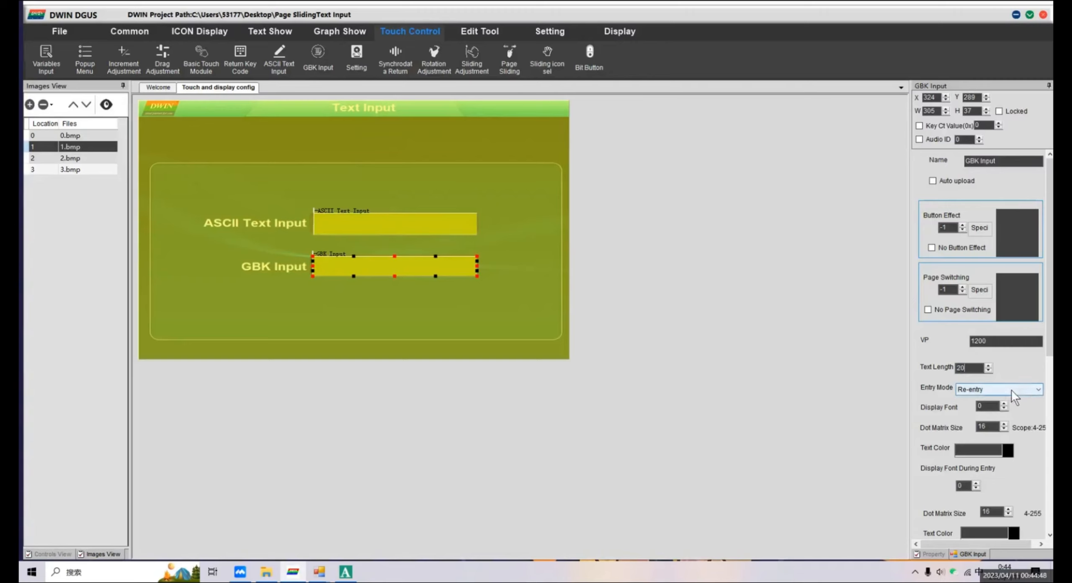
click(1025, 390)
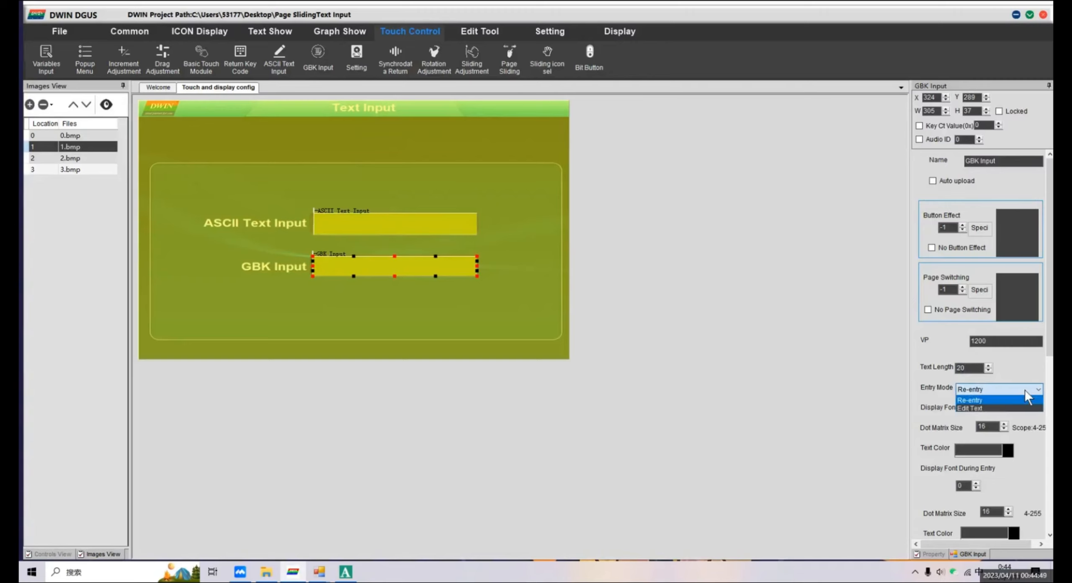
click(993, 399)
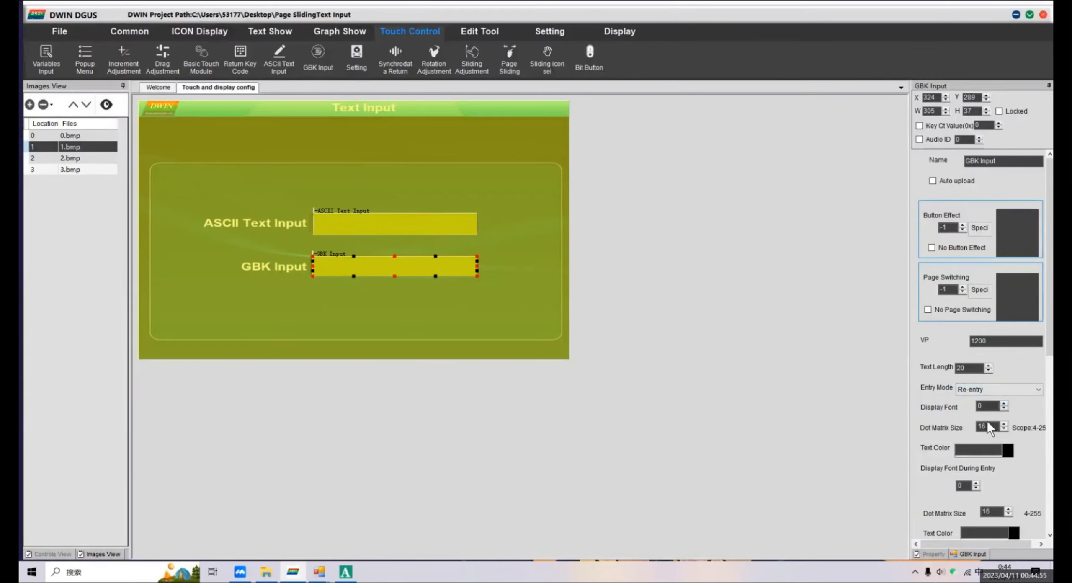
Set the GBK input's display font to 48 and its dot matrix size to 24.
scroll(1032, 412, down, 3)
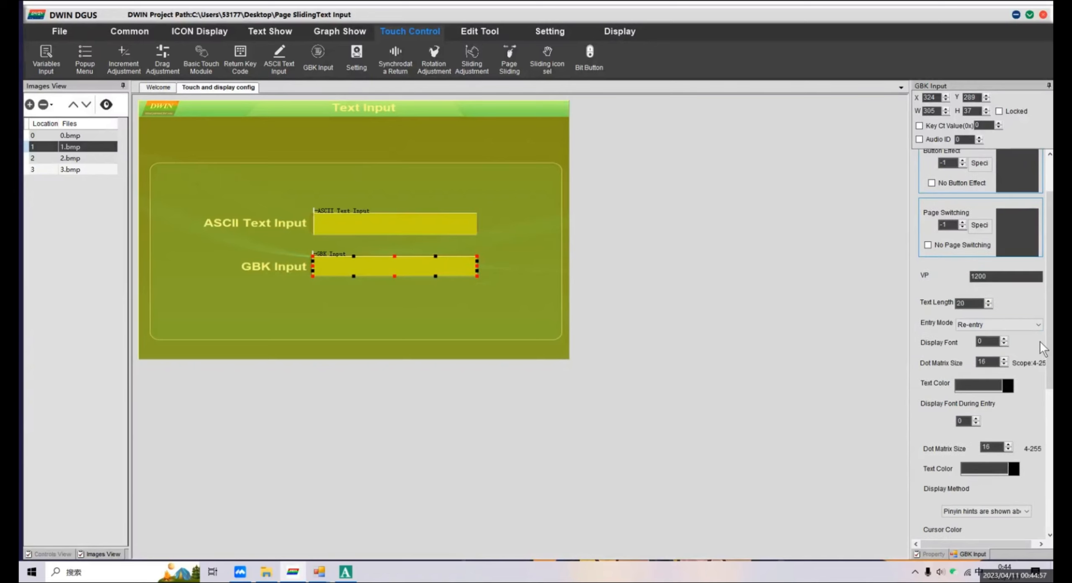
scroll(1050, 372, down, 3)
scroll(1050, 372, down, 1)
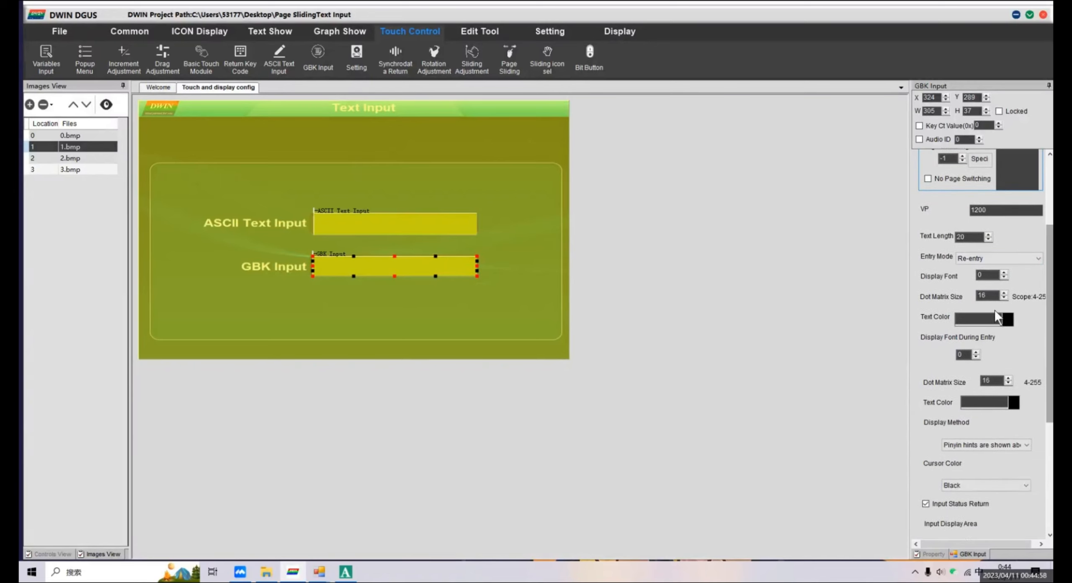
click(979, 275)
double_click(980, 275)
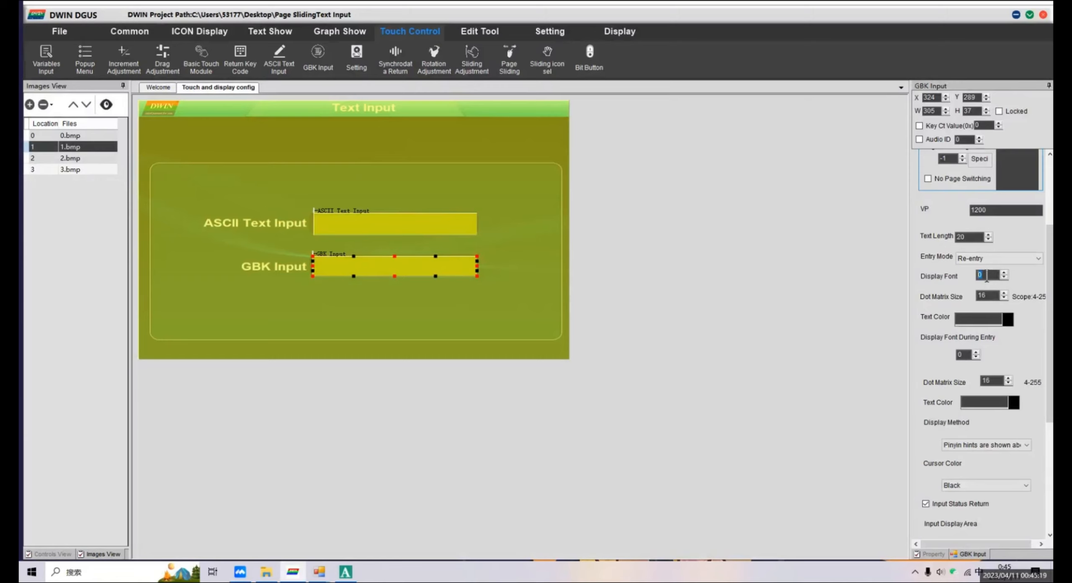
text(48)
double_click(982, 296)
text(24)
Choose black as the GBK input's display text color.
click(1008, 319)
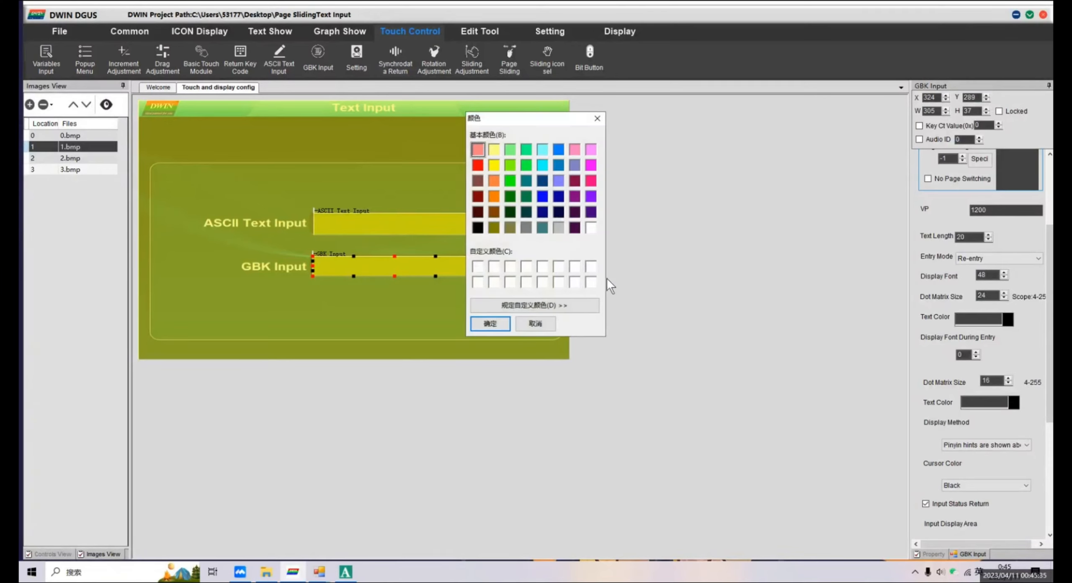
click(588, 228)
click(477, 229)
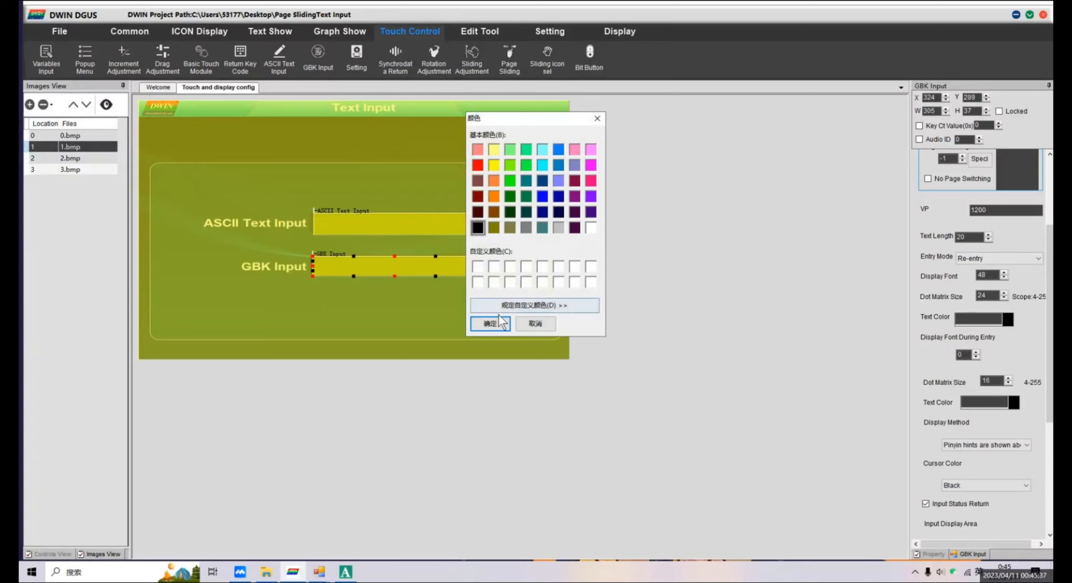
click(490, 323)
Set the GBK input's display font during entry to 48 with a dot matrix size of 24.
drag(1049, 342, 1047, 365)
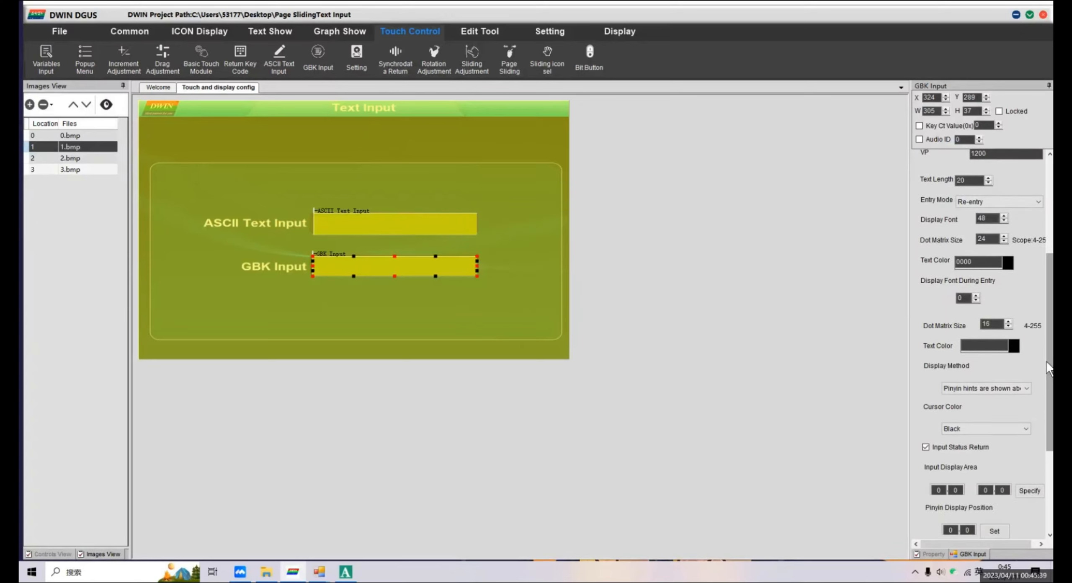
double_click(960, 297)
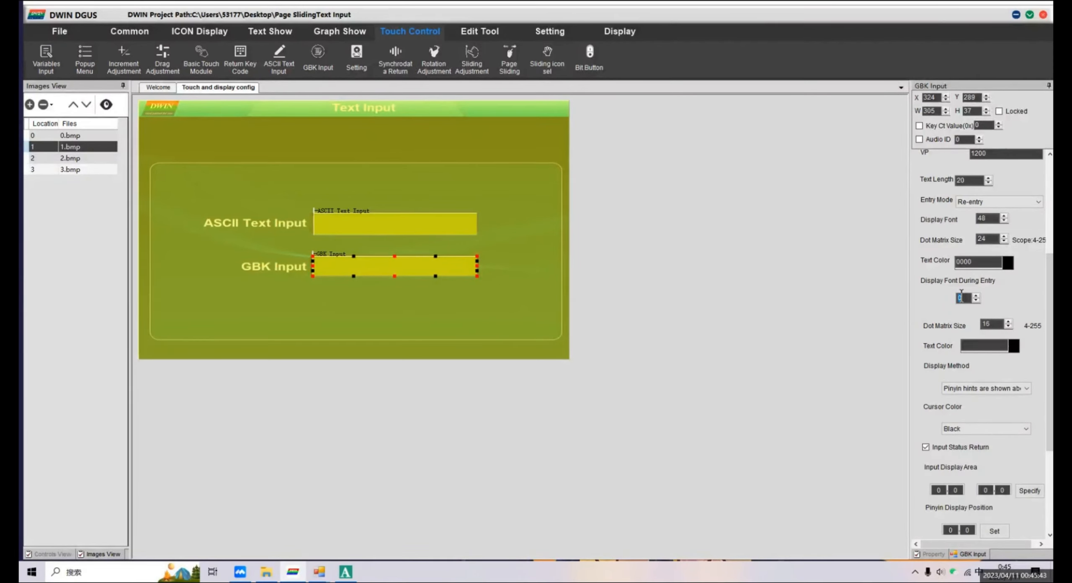
text(48)
double_click(989, 324)
text(24)
Make the GBK input's text color during entry black.
click(1015, 344)
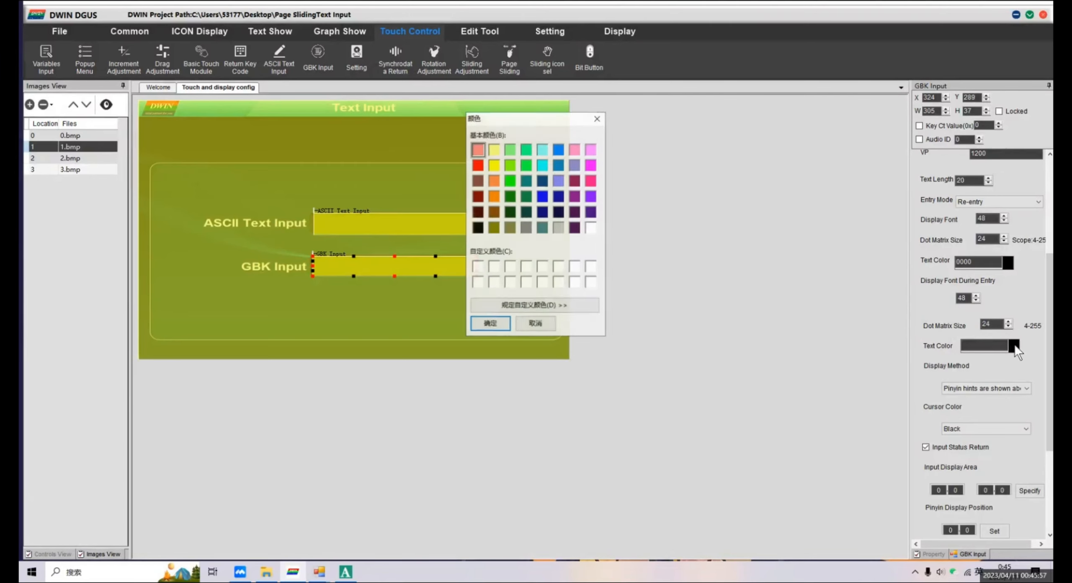
click(477, 227)
click(489, 323)
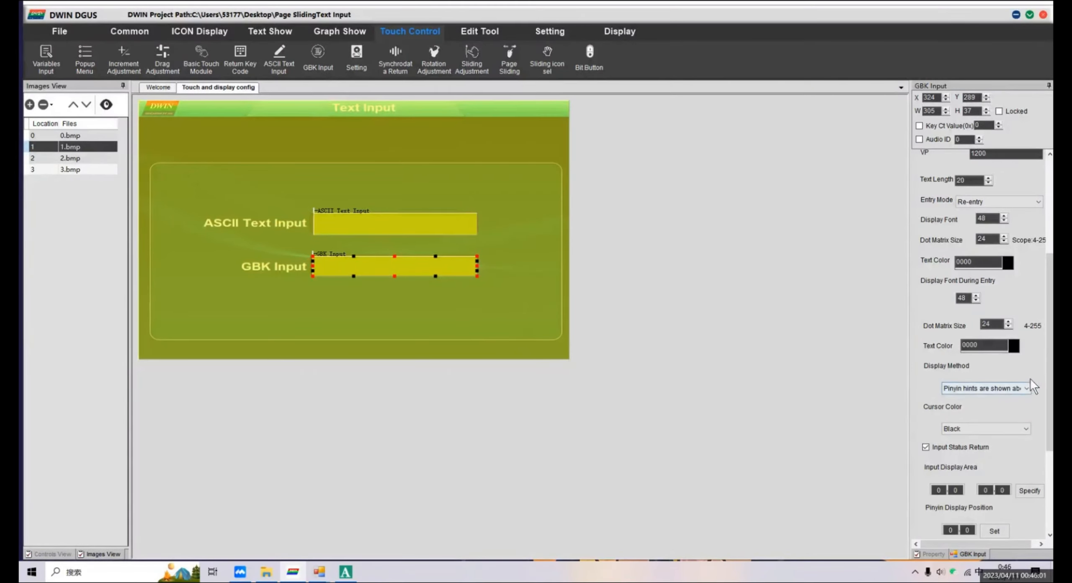
Change the GBK input's display method to the option beginning "Pinyin hints are shown on the".
scroll(1030, 378, down, 2)
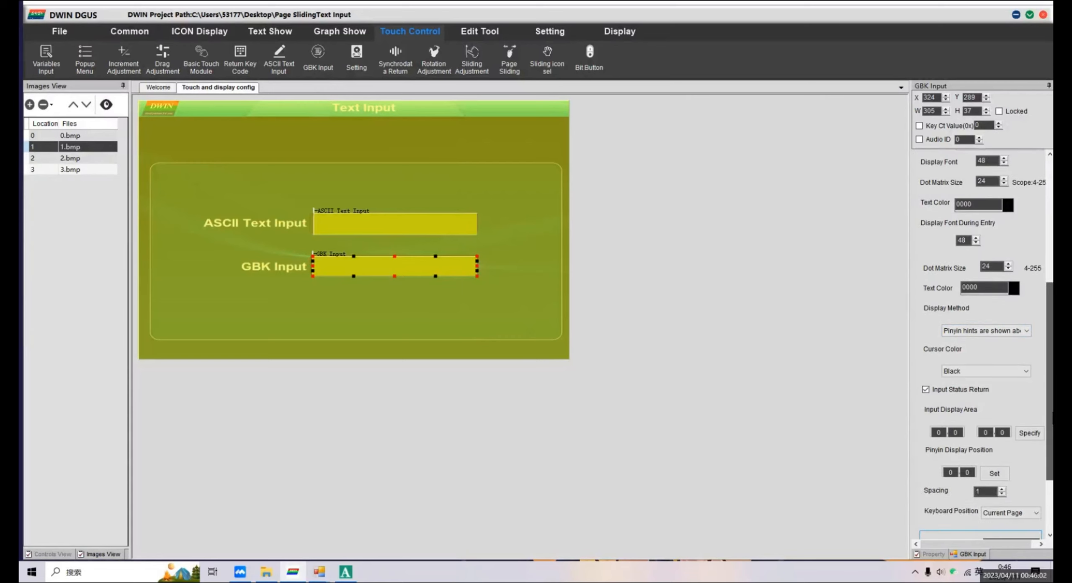
click(1026, 331)
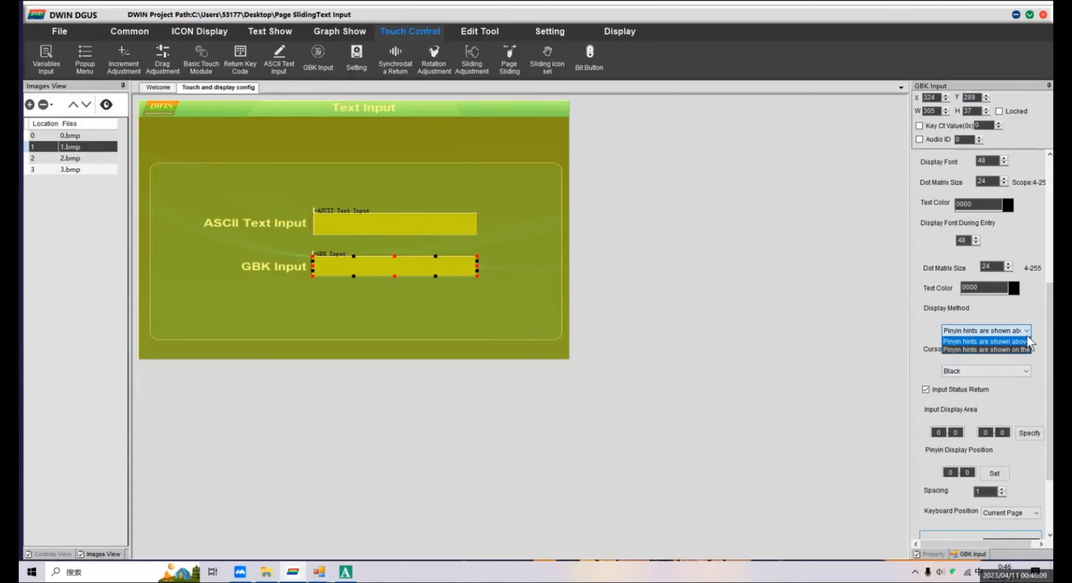
click(1027, 341)
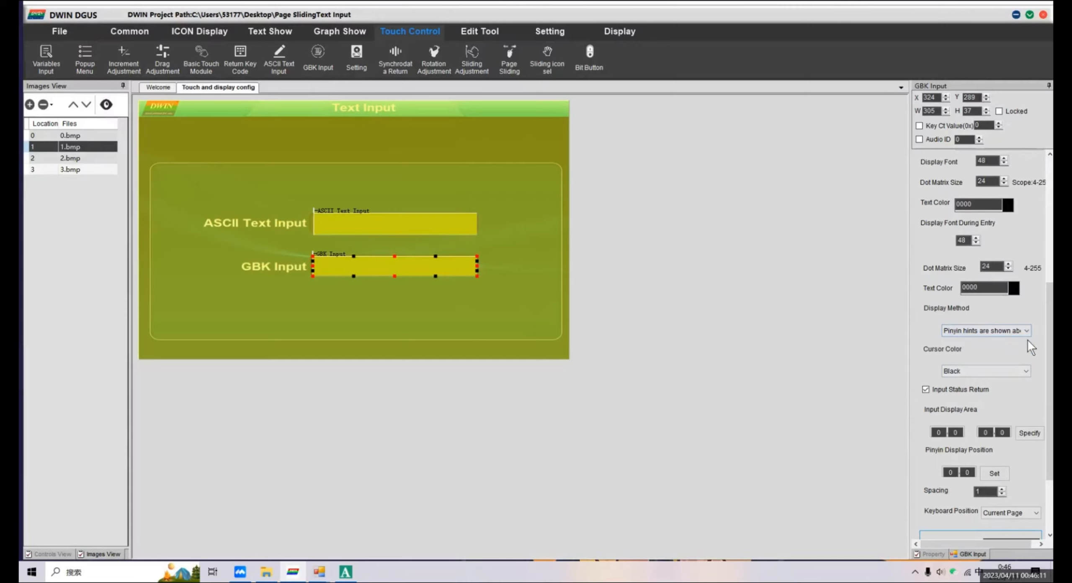
click(1025, 329)
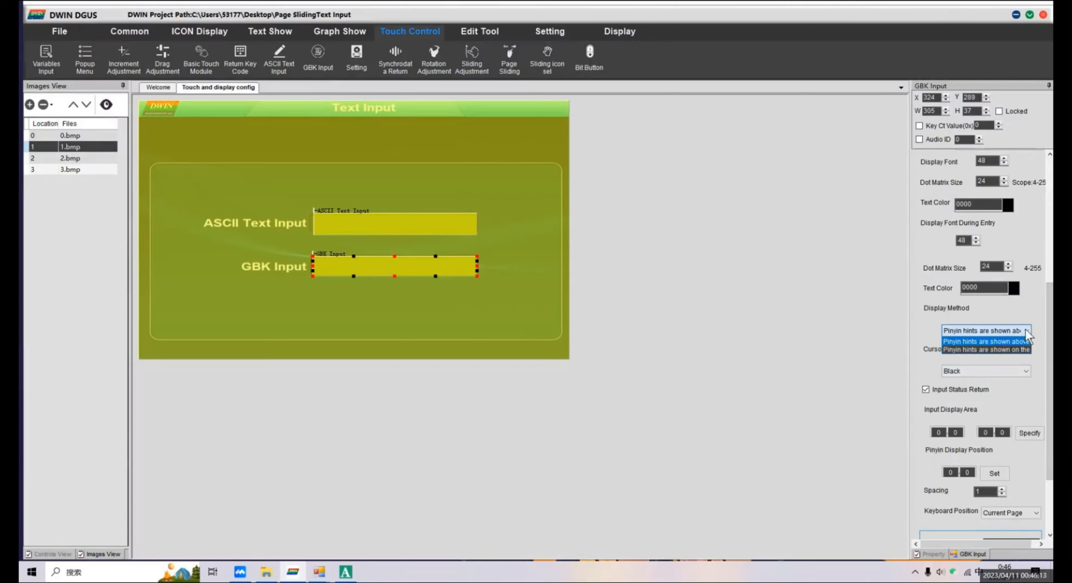
click(1025, 351)
Try White as the GBK input's cursor color and switch it back to Black.
scroll(1050, 373, down, 1)
scroll(1050, 372, down, 1)
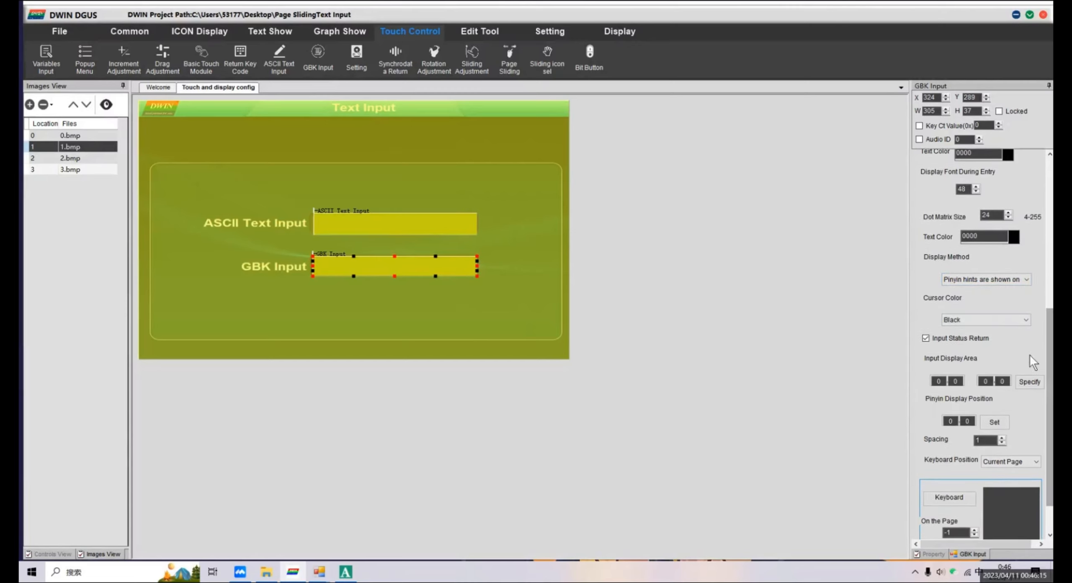
click(1025, 322)
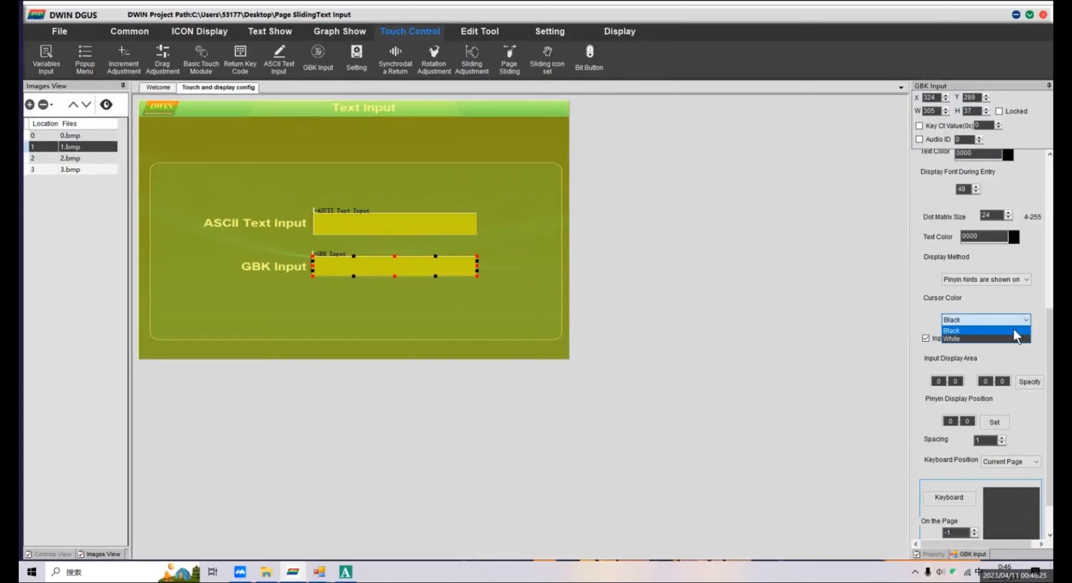
click(1015, 338)
scroll(1050, 376, down, 2)
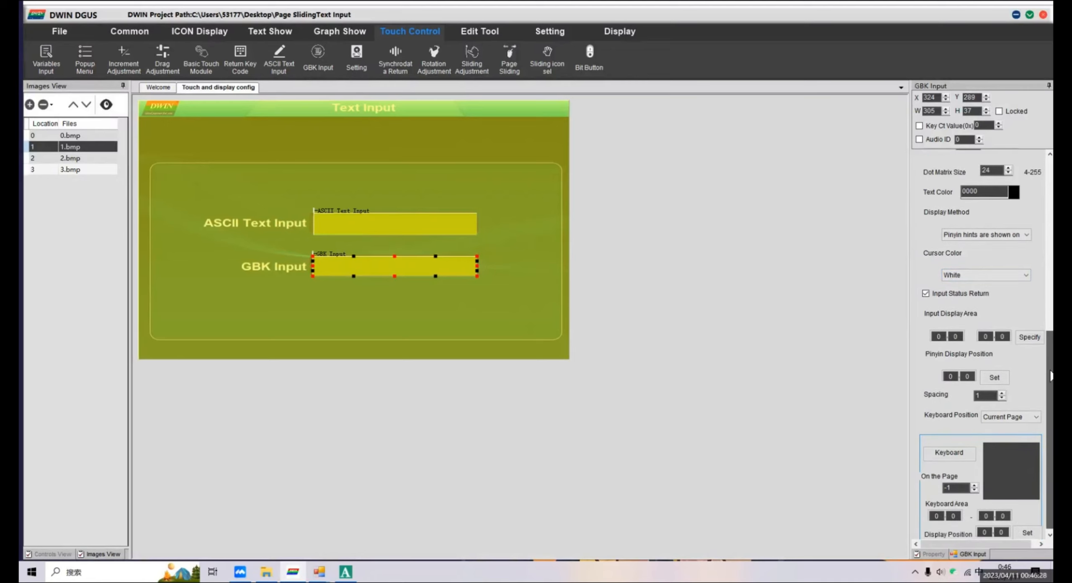
click(1015, 278)
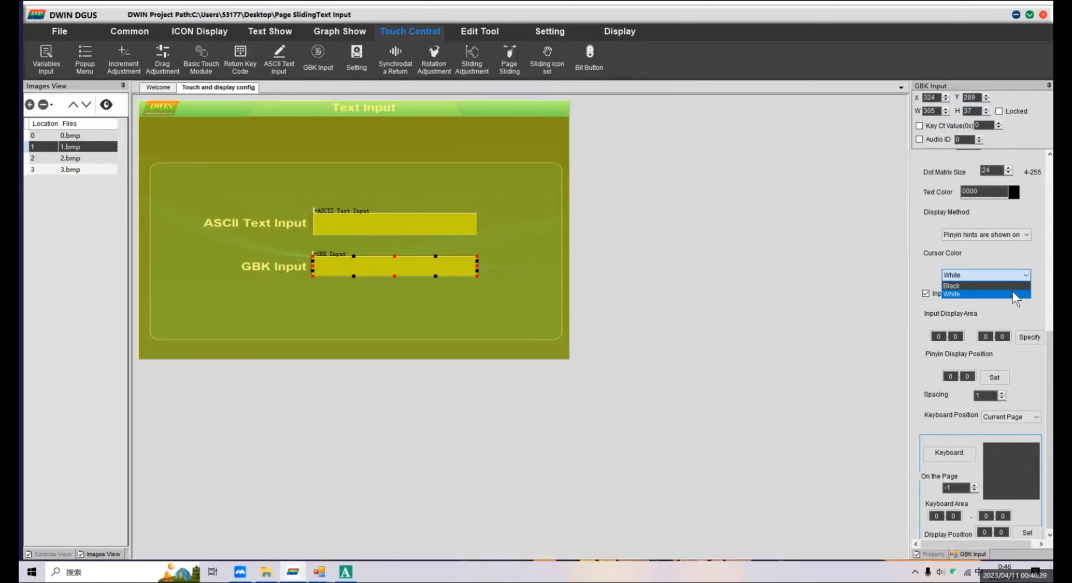
click(1014, 286)
Set the GBK input's keyboard position to Other Page and choose 2.bmp as its keyboard image.
drag(1050, 350, 1051, 353)
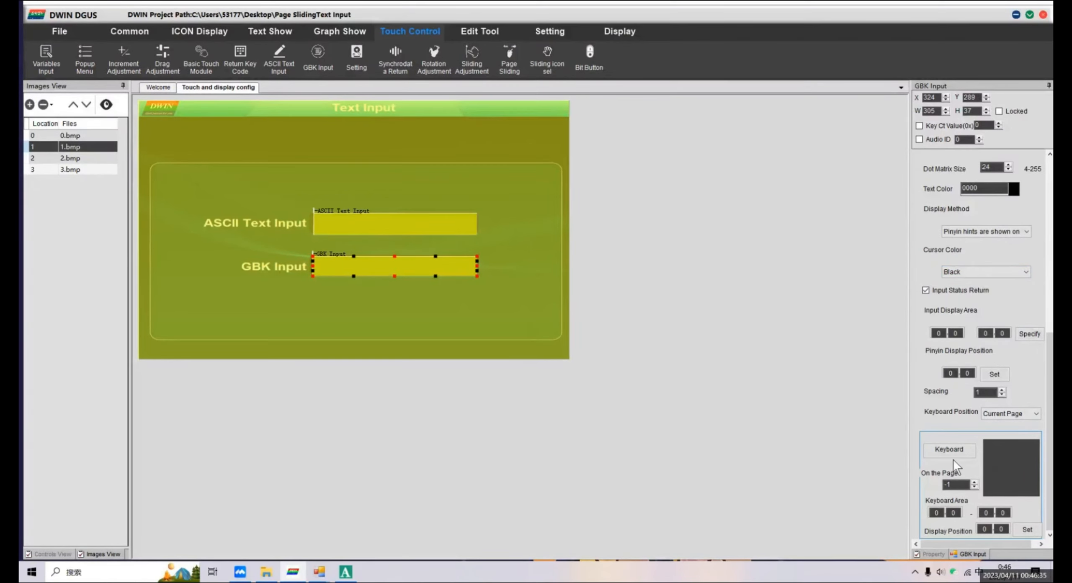
click(1025, 414)
click(1021, 431)
click(952, 448)
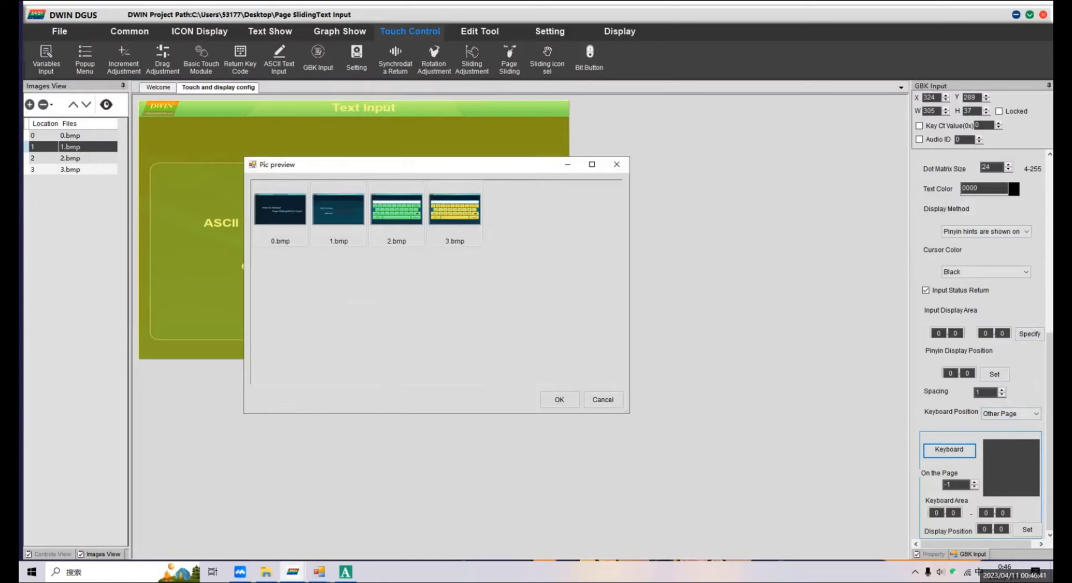
click(520, 269)
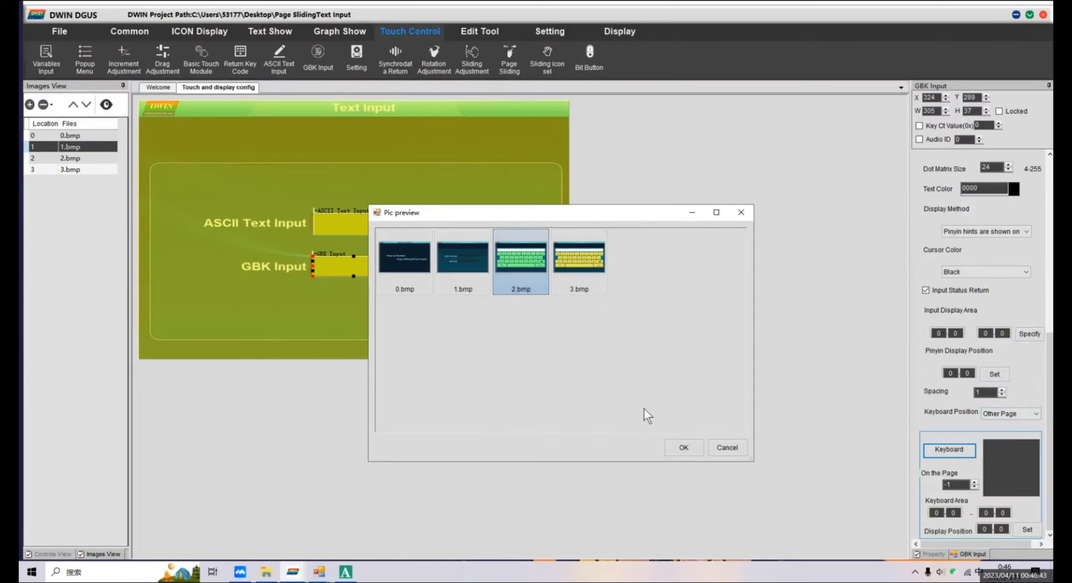
click(674, 445)
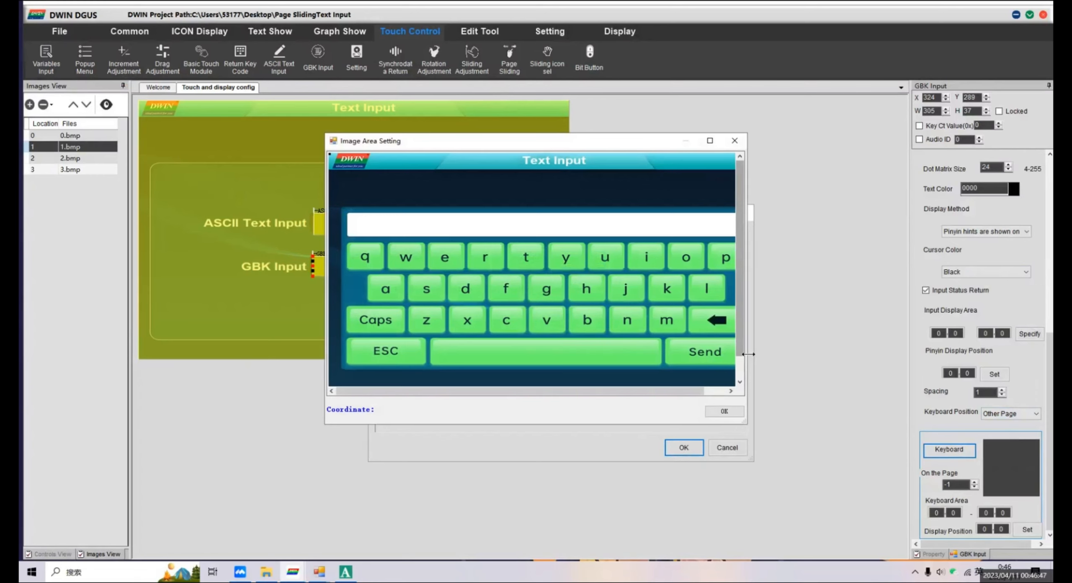
Mark the full keyboard panel including its white text bar as the keyboard area, from about 27,101 to 782,396.
drag(747, 354, 819, 353)
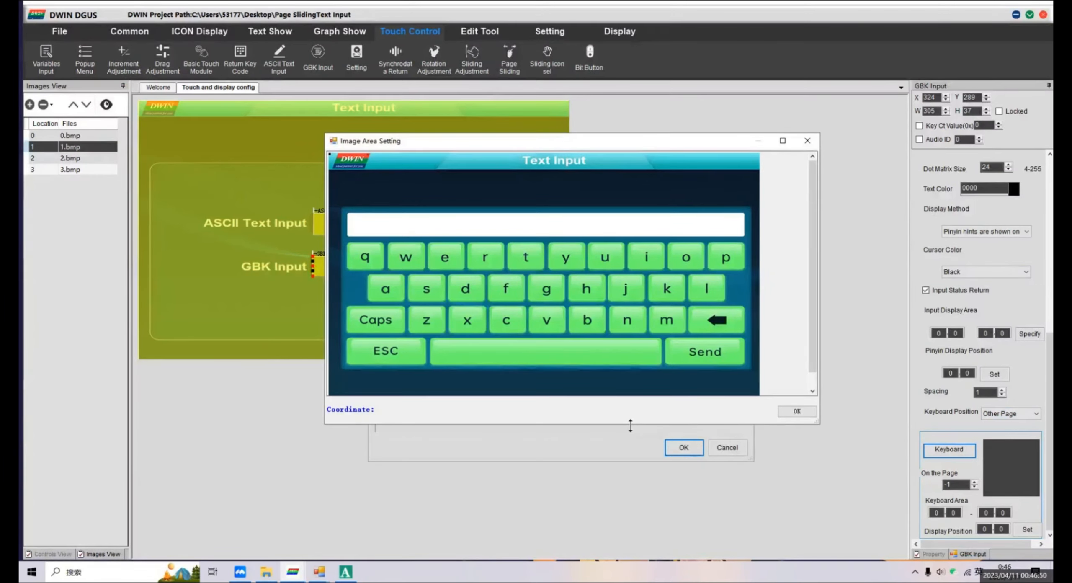
drag(629, 424, 628, 483)
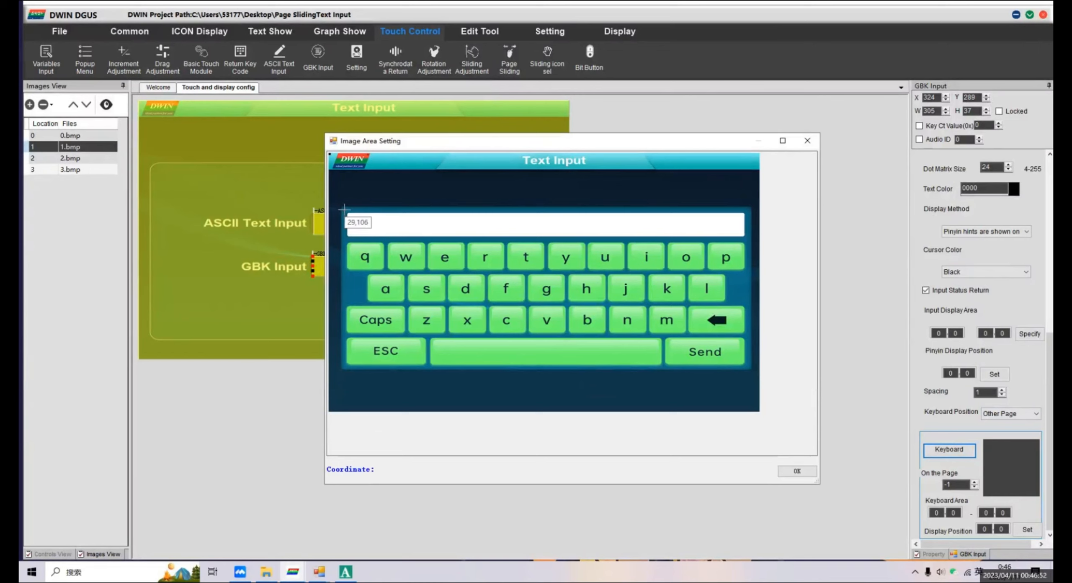
drag(343, 207, 751, 368)
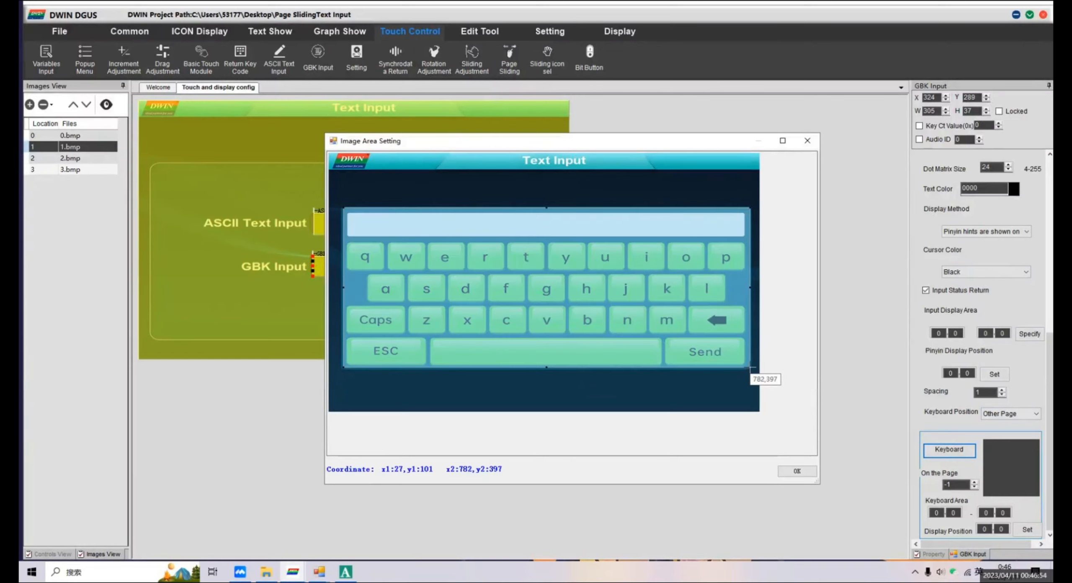
click(797, 472)
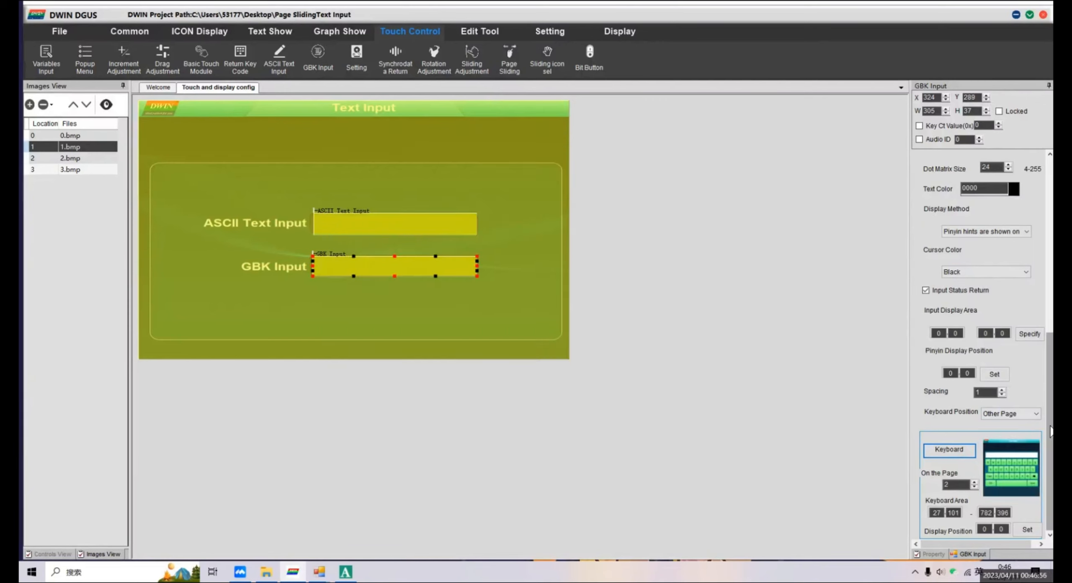
Set the GBK keyboard's display position to 27, 101.
double_click(988, 529)
text(27)
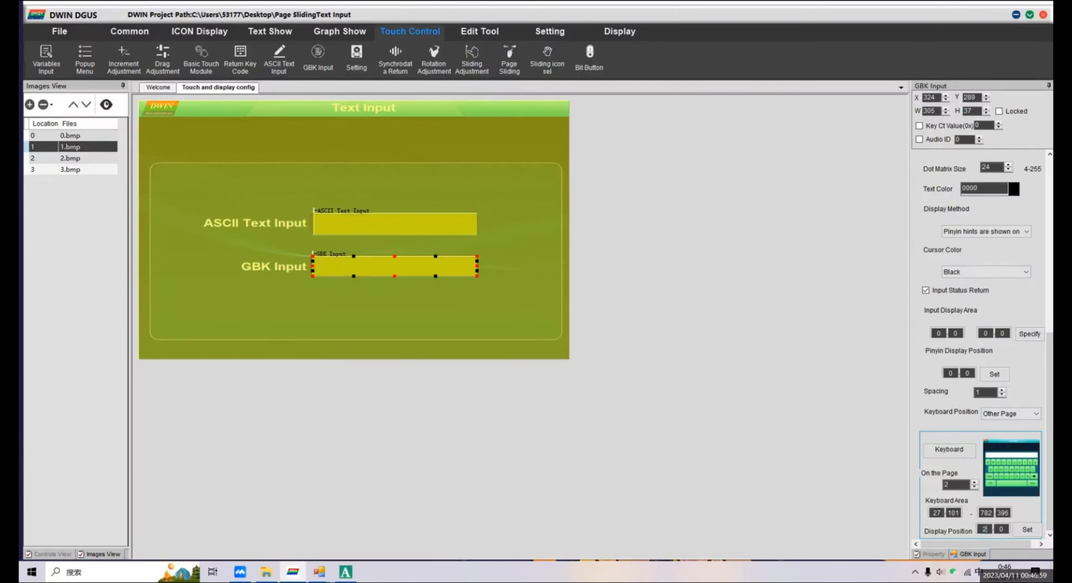
double_click(1000, 530)
text(101)
With the keyboard displayed, specify the GBK input display area over the first part of the white bar, about 46,117 to 373,152.
click(1024, 333)
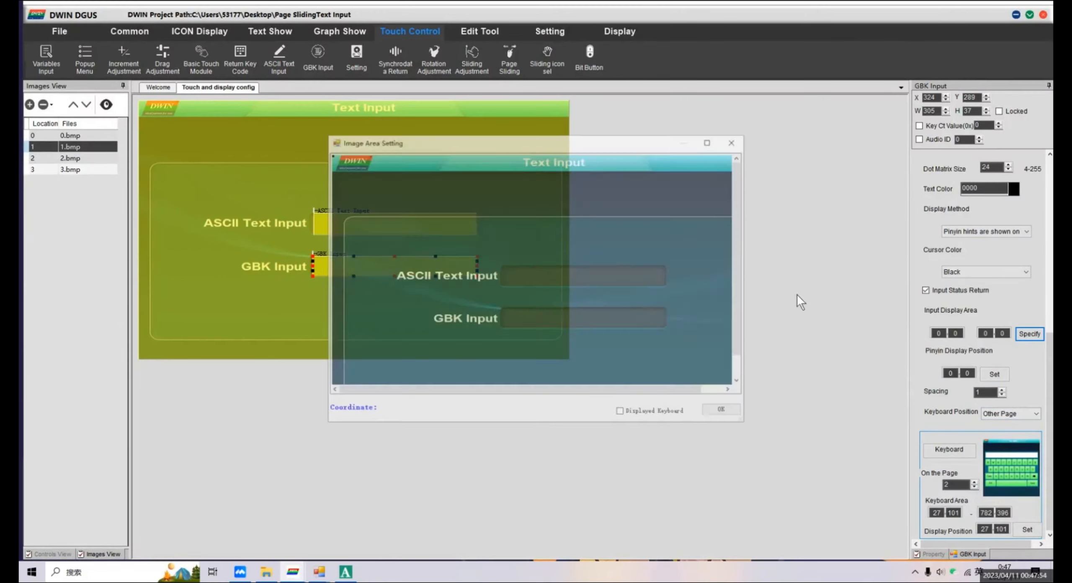
drag(750, 425, 792, 456)
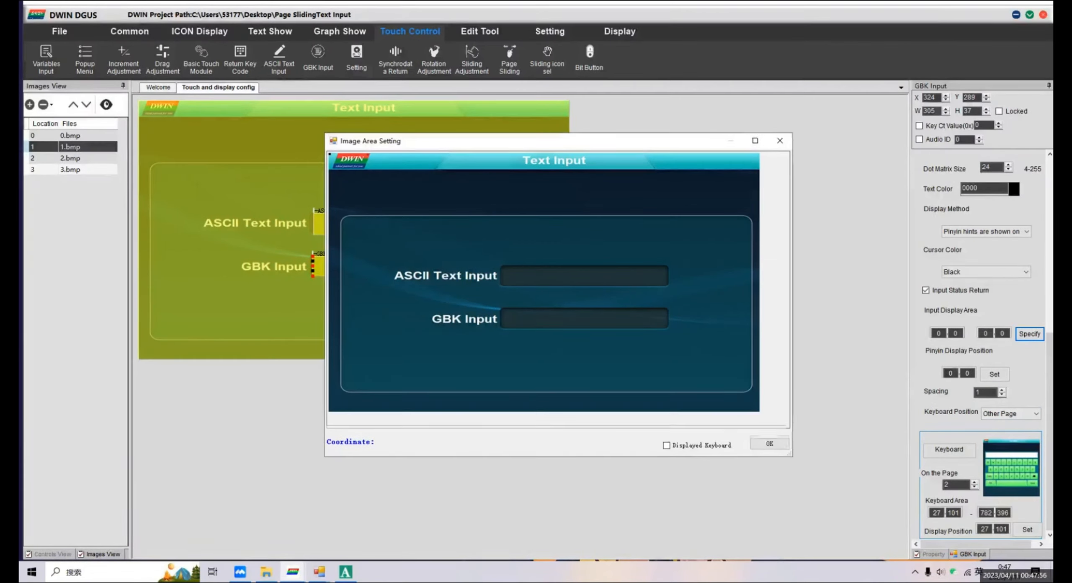
click(667, 445)
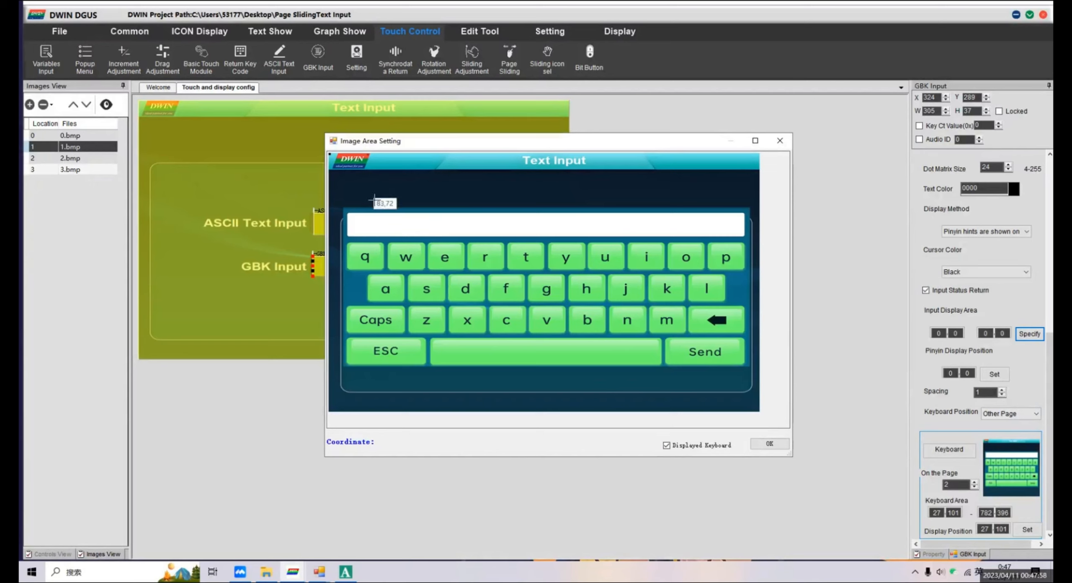
drag(353, 215, 530, 235)
click(770, 444)
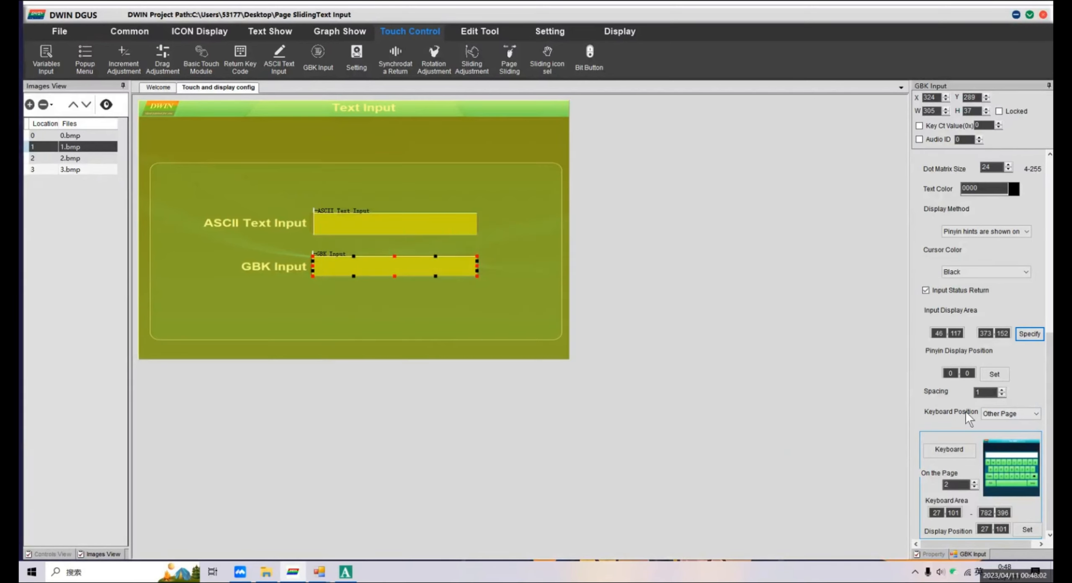
With the keyboard displayed, set the pinyin display position in the second half of the white bar, at about 427,119.
click(995, 374)
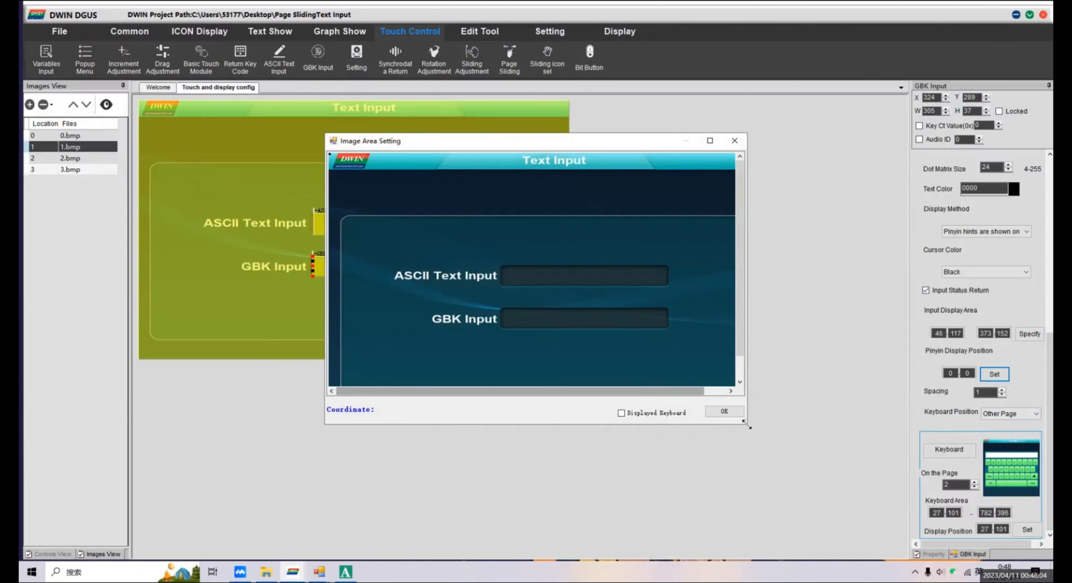
drag(746, 422, 807, 478)
click(717, 468)
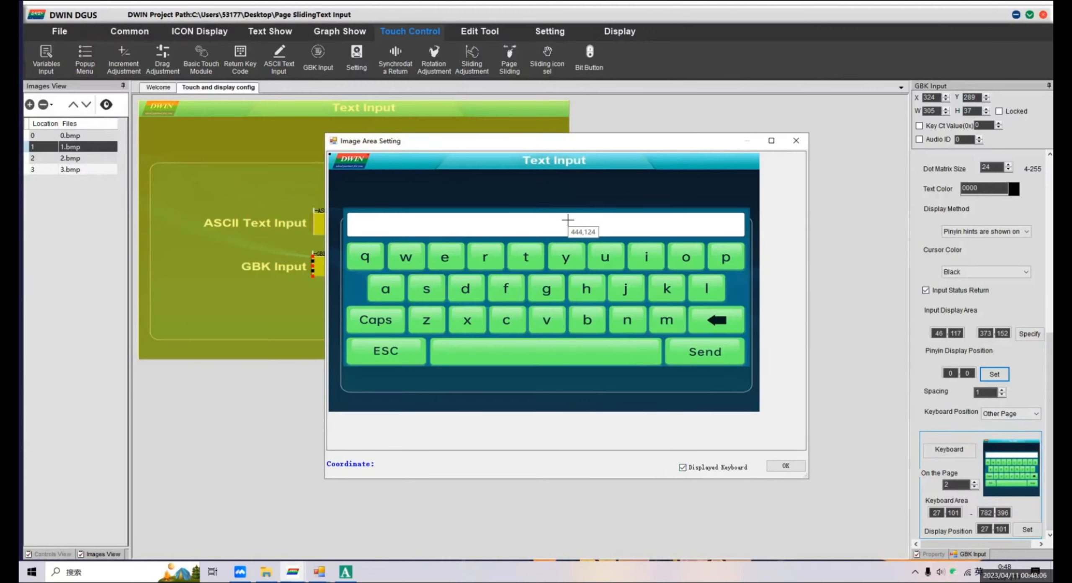
drag(559, 217, 744, 232)
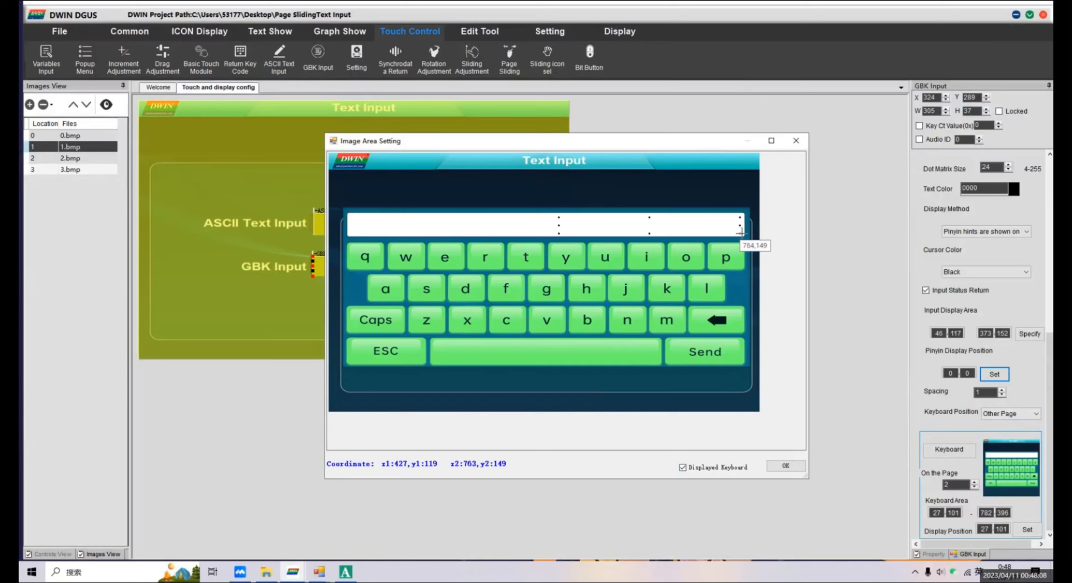
click(780, 464)
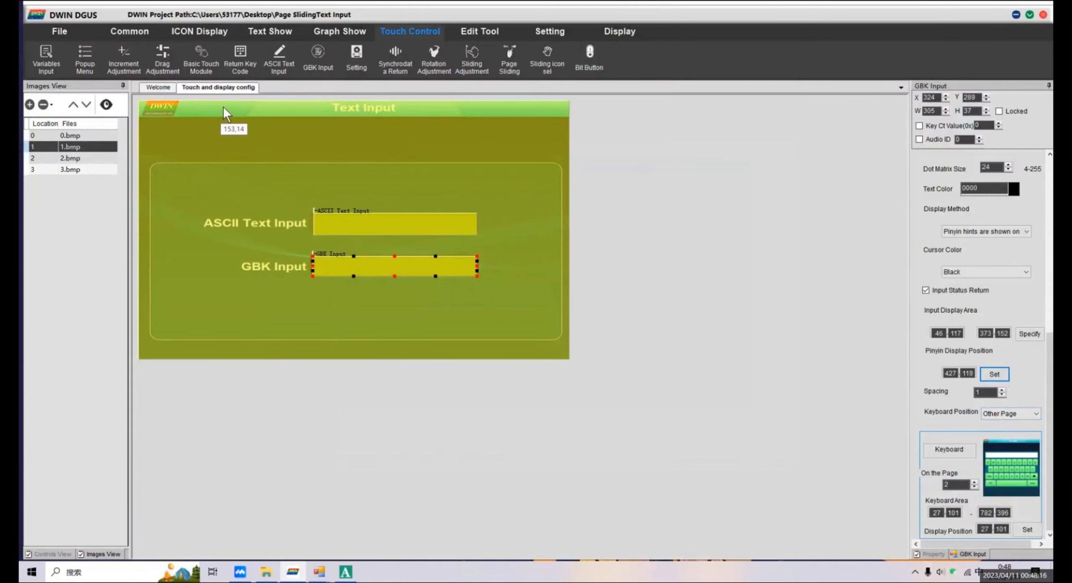
Place a text display of about 304 by 41 over the ASCII text input field and set its VP to 1000.
click(282, 32)
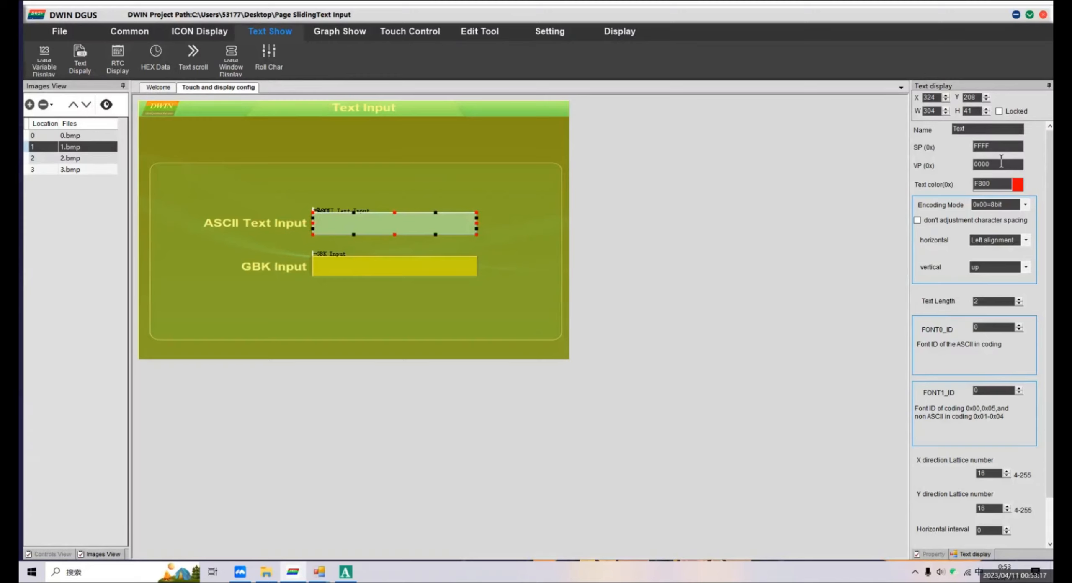
drag(1001, 161, 965, 163)
text(1000)
Make the ASCII field's text display color white.
click(1017, 184)
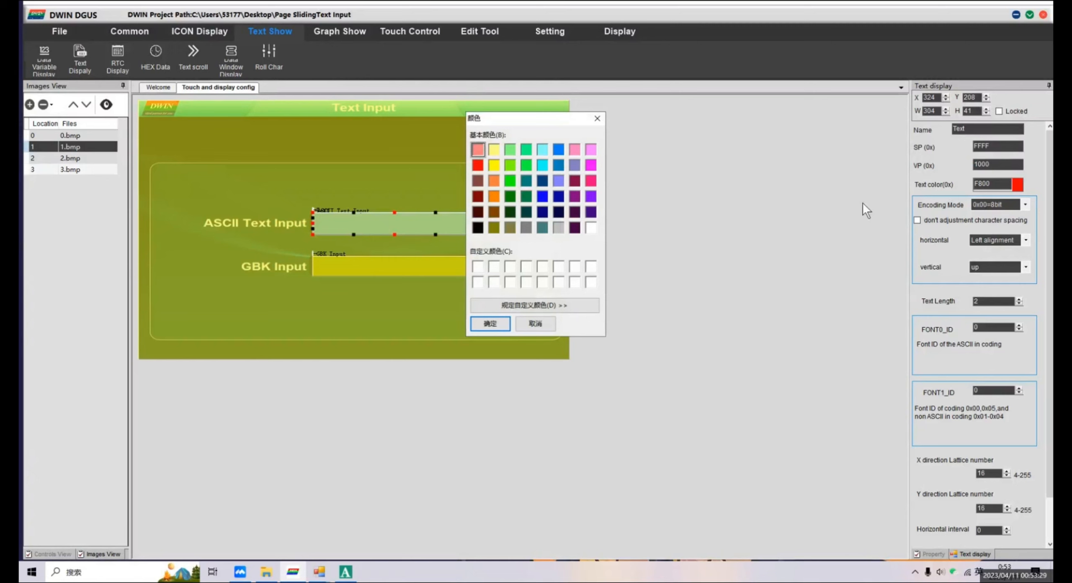
click(591, 228)
click(490, 324)
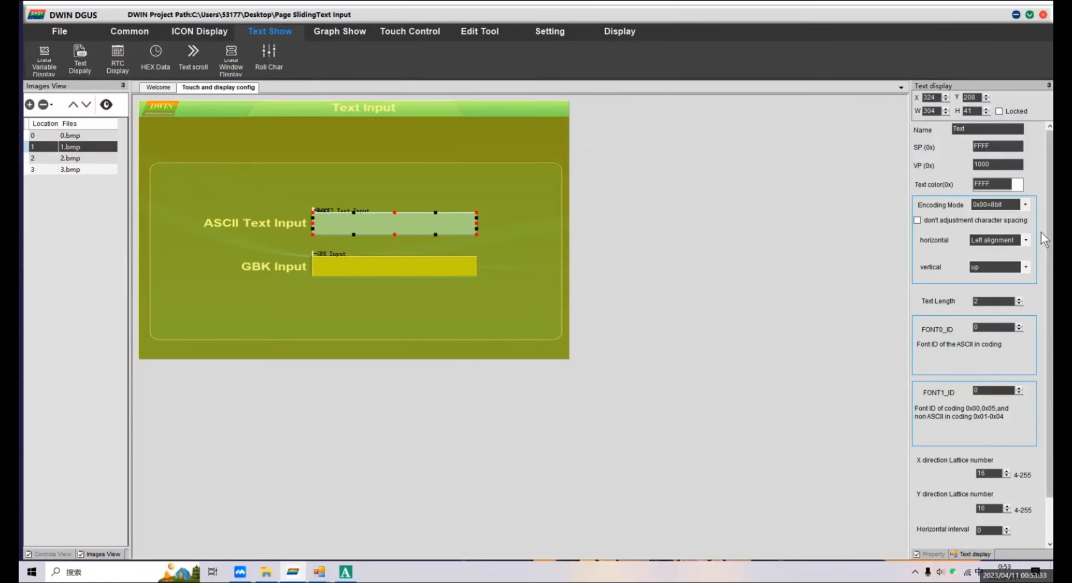
Set the ASCII field's text display to encoding mode 0x02=GBK with a text length of 10.
click(1025, 204)
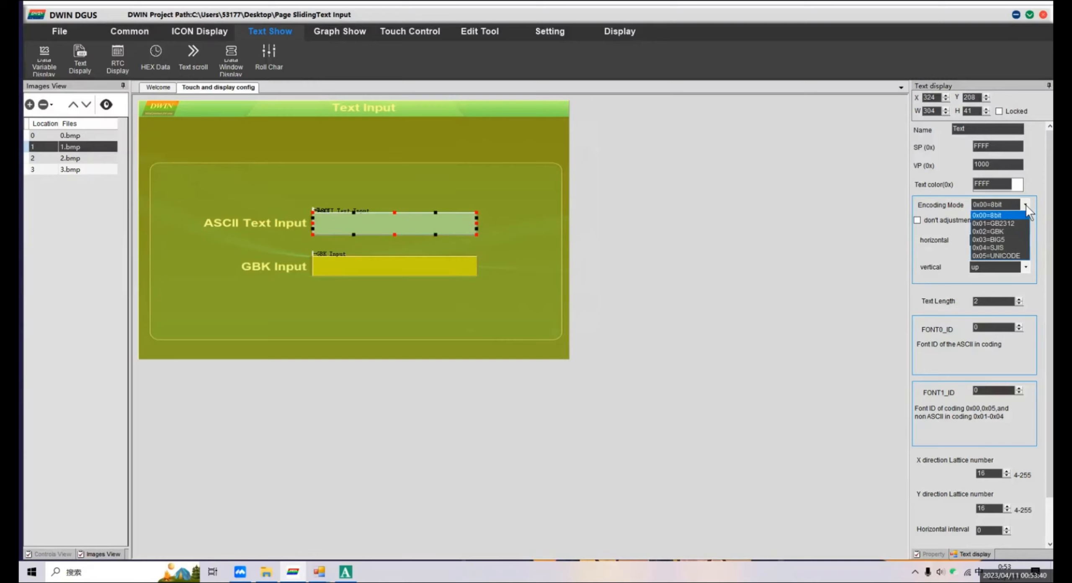
click(1009, 232)
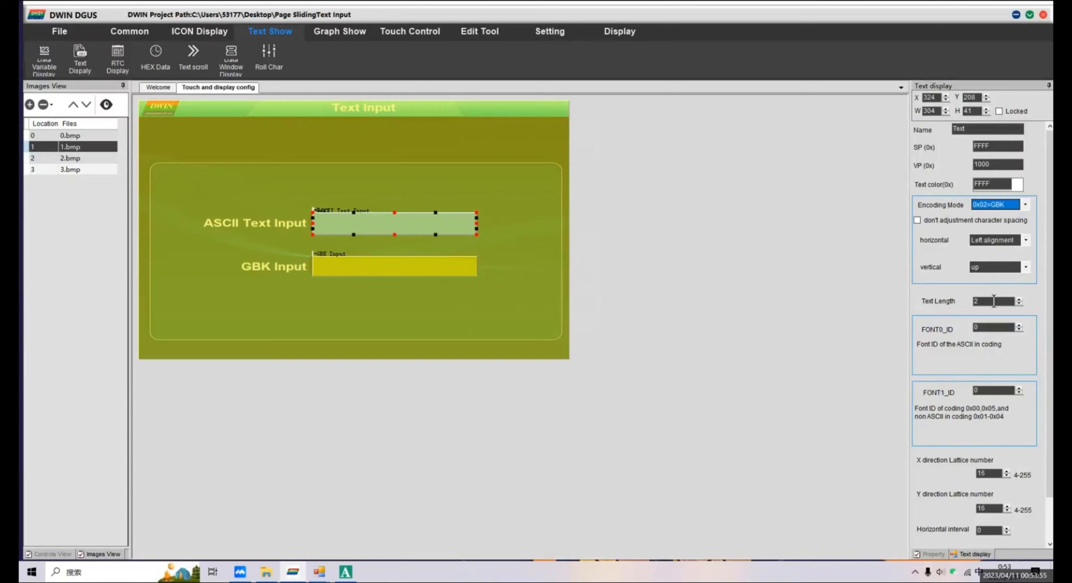
drag(994, 302, 963, 300)
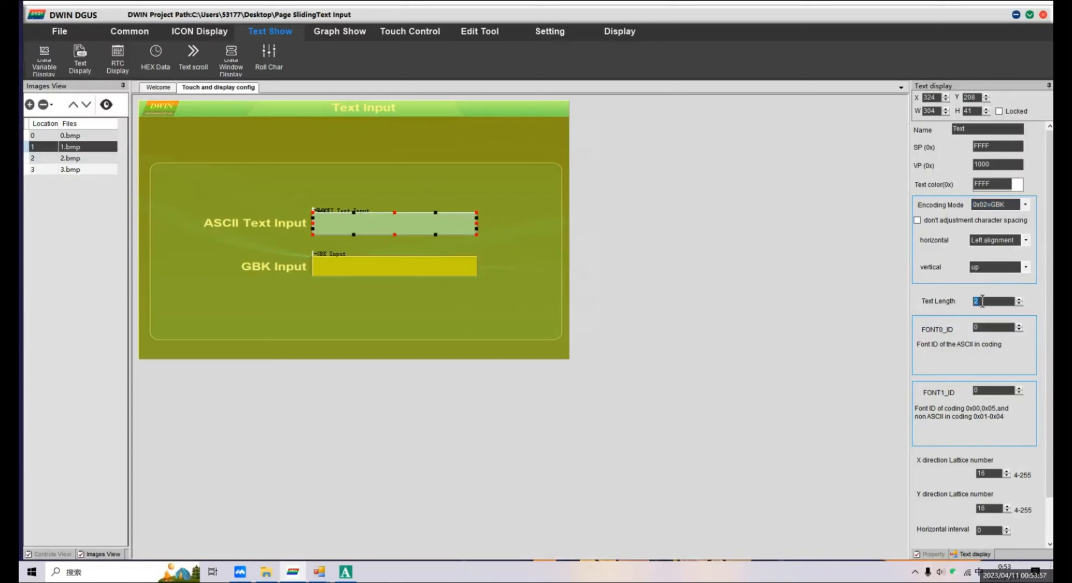
text(10)
Set the ASCII field's text display lattice numbers to 16 in X and 32 in Y, and clear its initial value.
scroll(1047, 342, down, 2)
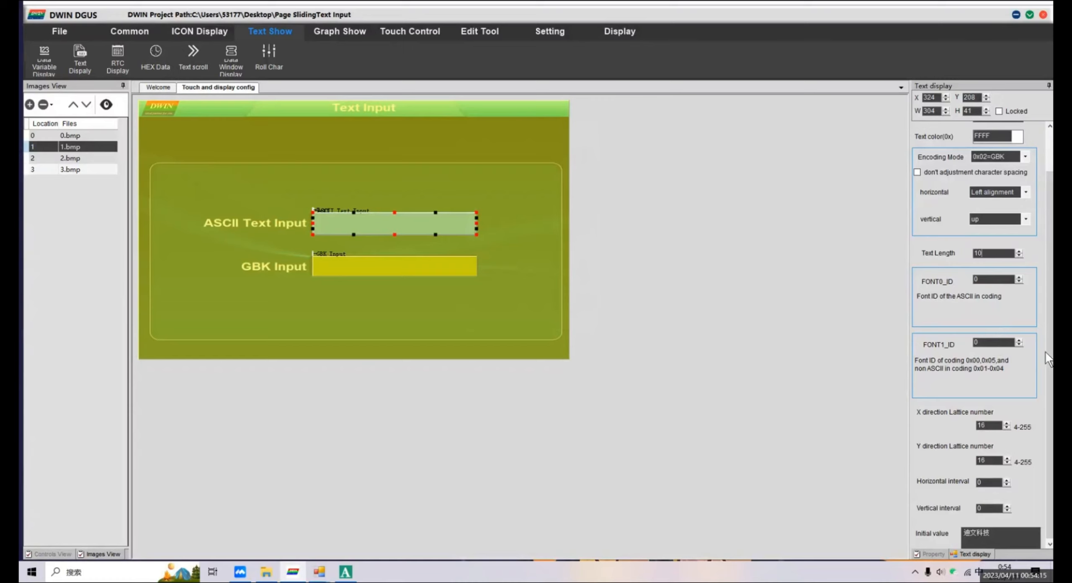
drag(1049, 357, 1050, 368)
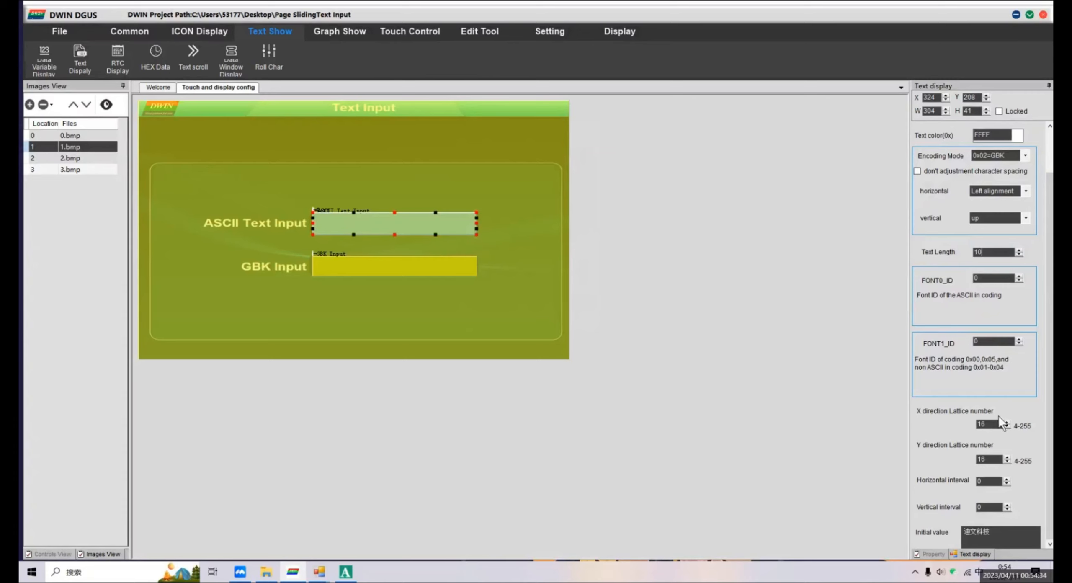
drag(995, 424, 970, 423)
drag(990, 460, 974, 461)
text(32)
drag(999, 528, 957, 522)
key(BackSpace)
Place a text display of about 306 by 43 over the GBK input field and set its VP to 1200.
click(80, 60)
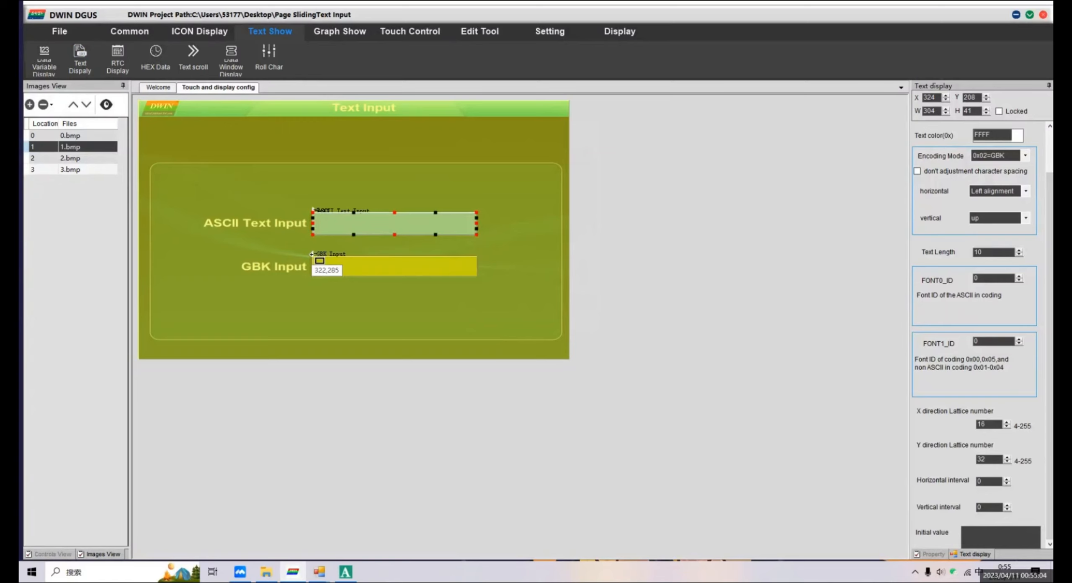
drag(311, 254, 476, 277)
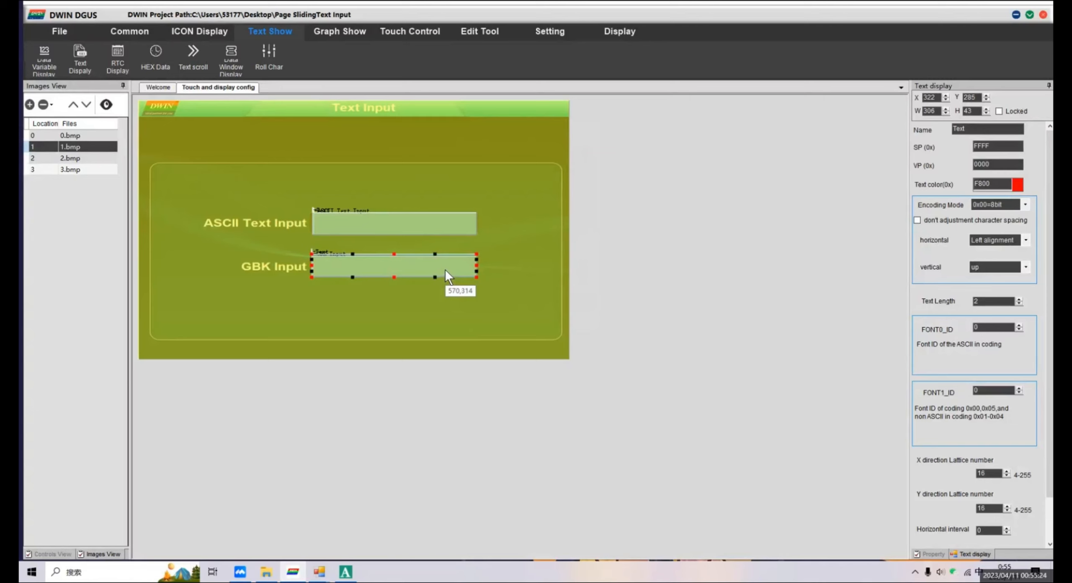
double_click(998, 166)
text(1200)
Make the GBK field's text display color white.
click(1016, 184)
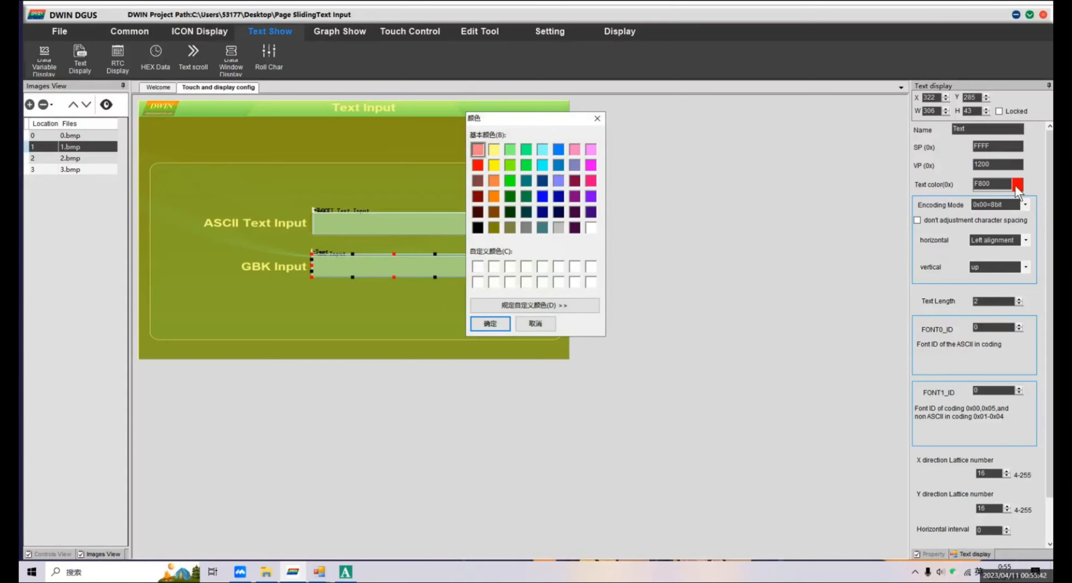
click(592, 228)
click(491, 322)
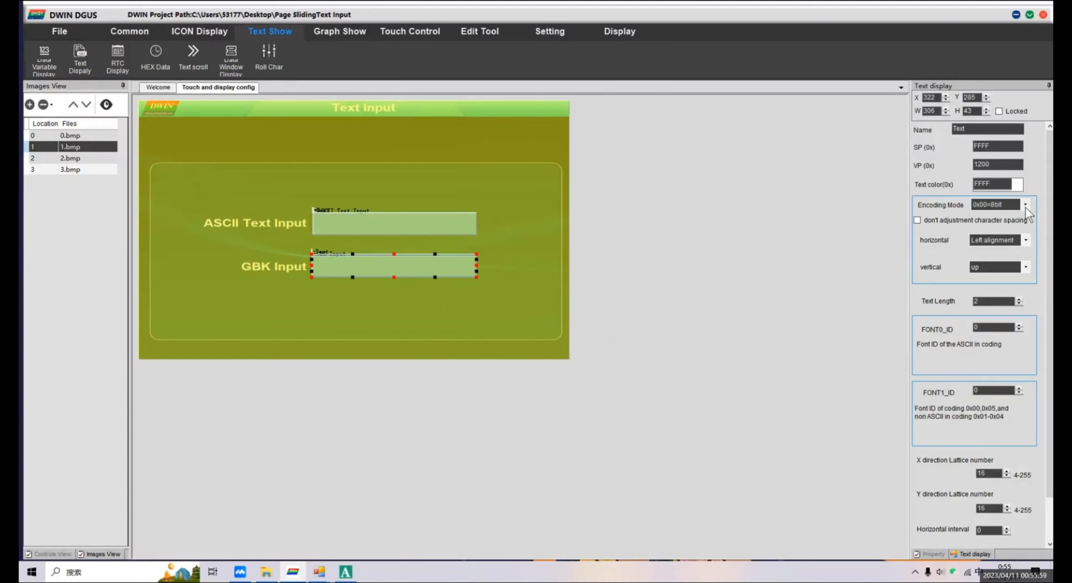
Set the GBK field's text display to encoding mode 0x02=GBK with left horizontal alignment.
click(1025, 205)
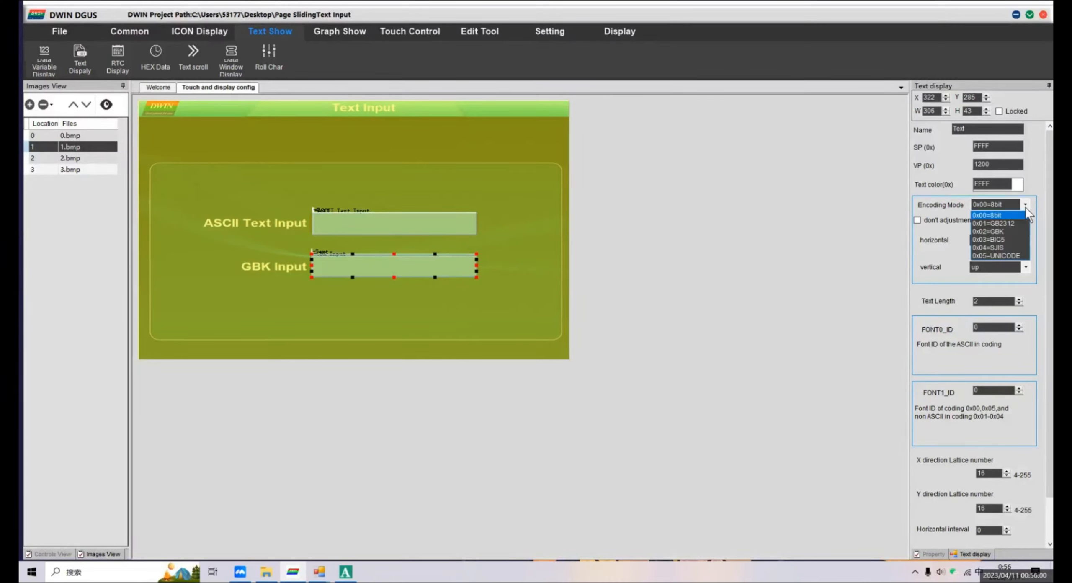
click(1014, 231)
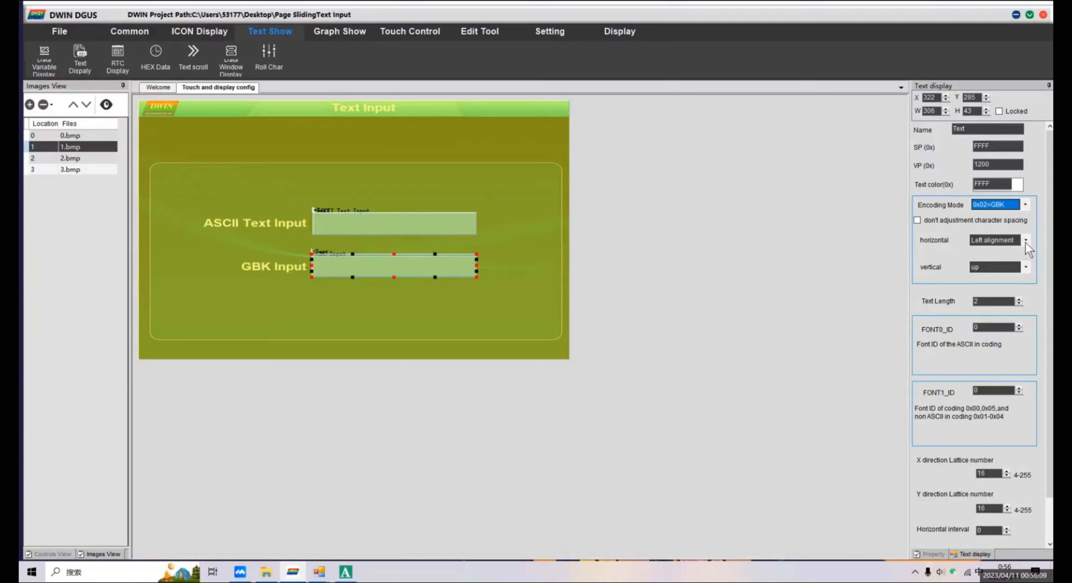
click(1026, 240)
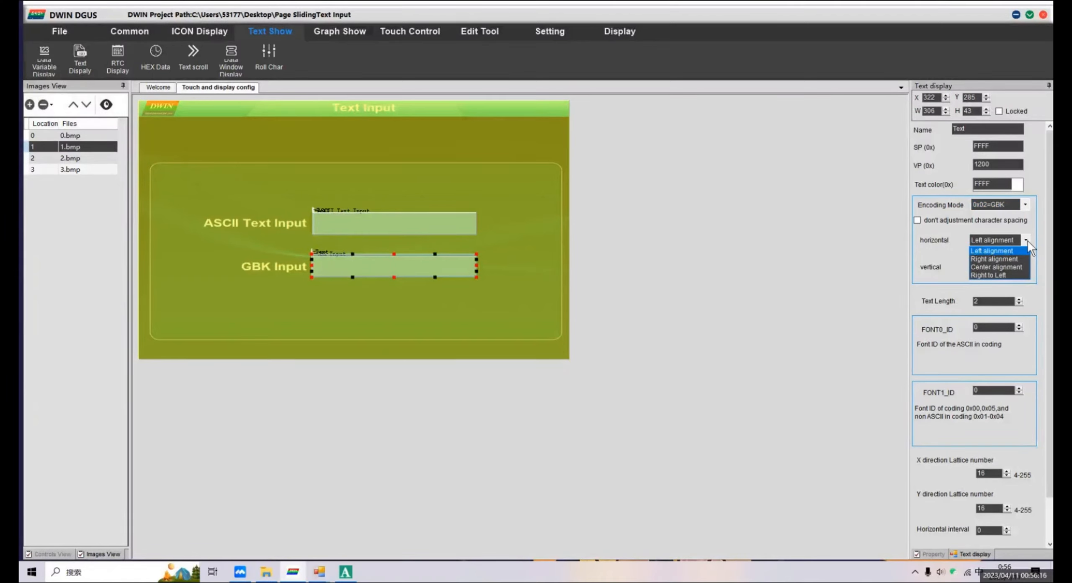
click(1027, 240)
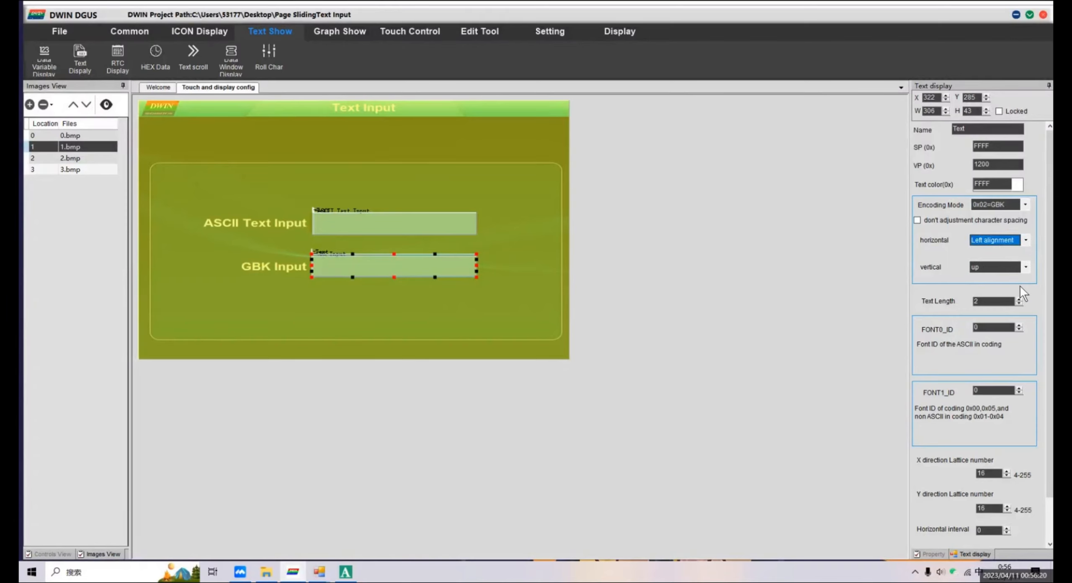
Set the GBK field's text display to a text length of 20 and FONT1_ID 48.
double_click(1005, 303)
text(20)
click(976, 392)
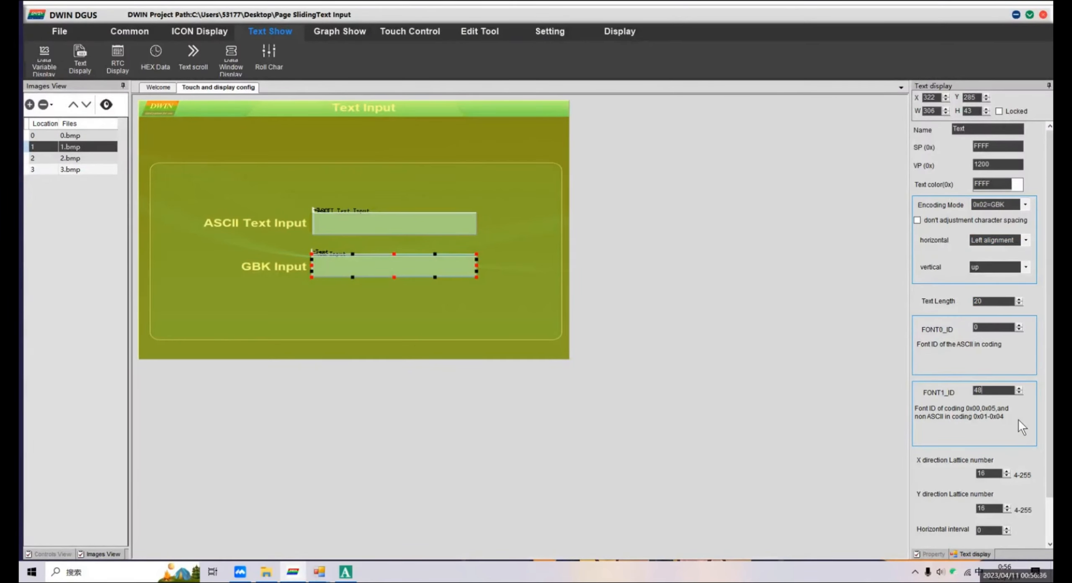
scroll(1051, 469, down, 1)
scroll(1050, 469, down, 1)
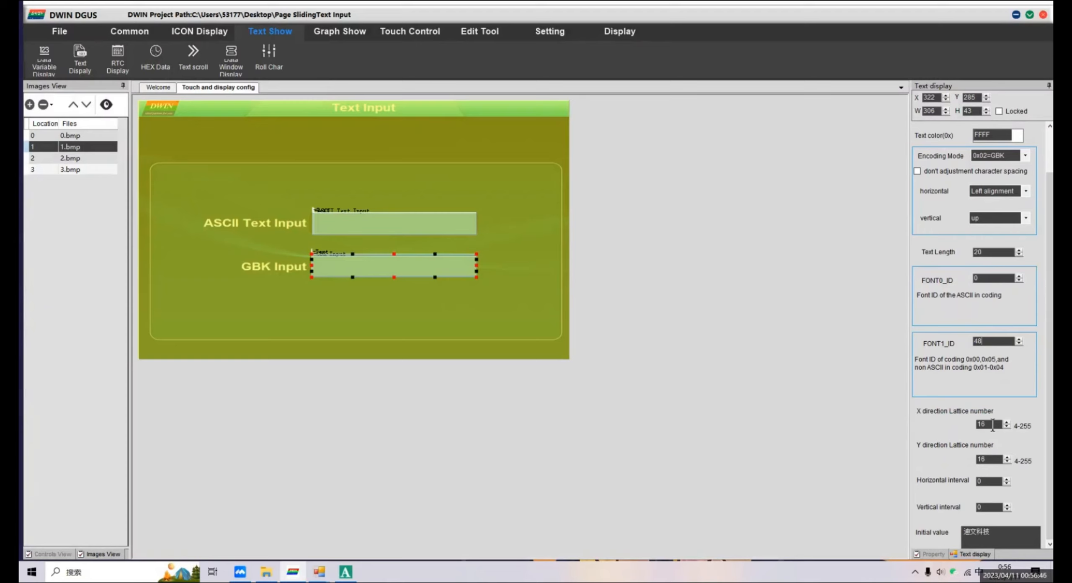
Set the GBK field's text display lattice numbers to 24 and clear its initial value.
drag(992, 424, 976, 424)
drag(993, 461, 975, 460)
text(24)
drag(1007, 531, 954, 536)
key(BackSpace)
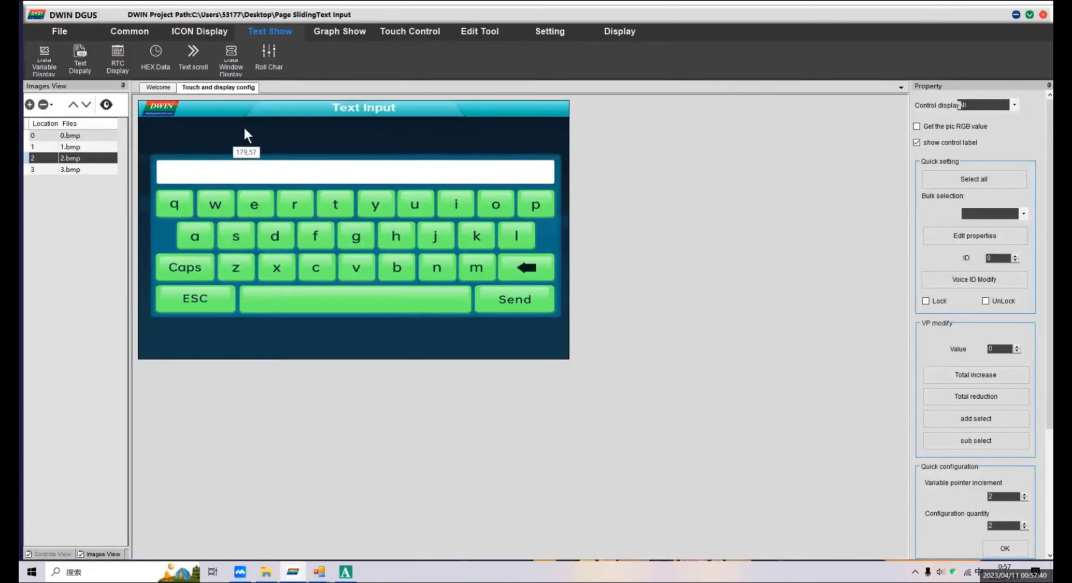
Place a basic touch area of about 67 by 50 over the q key on page 2, using full QWERTY keyboard keycode q (5171).
click(331, 32)
click(385, 32)
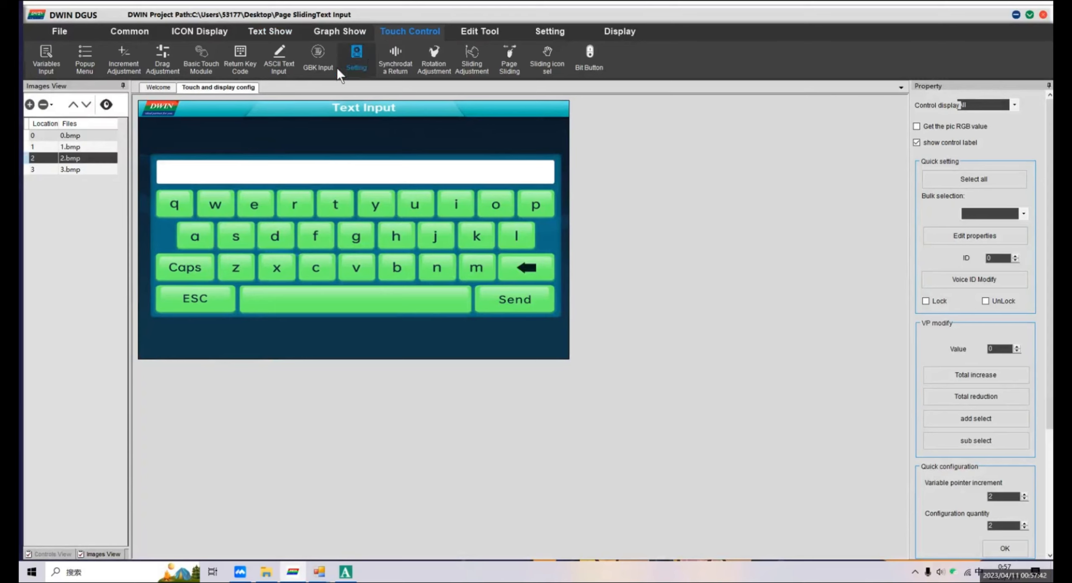
click(241, 74)
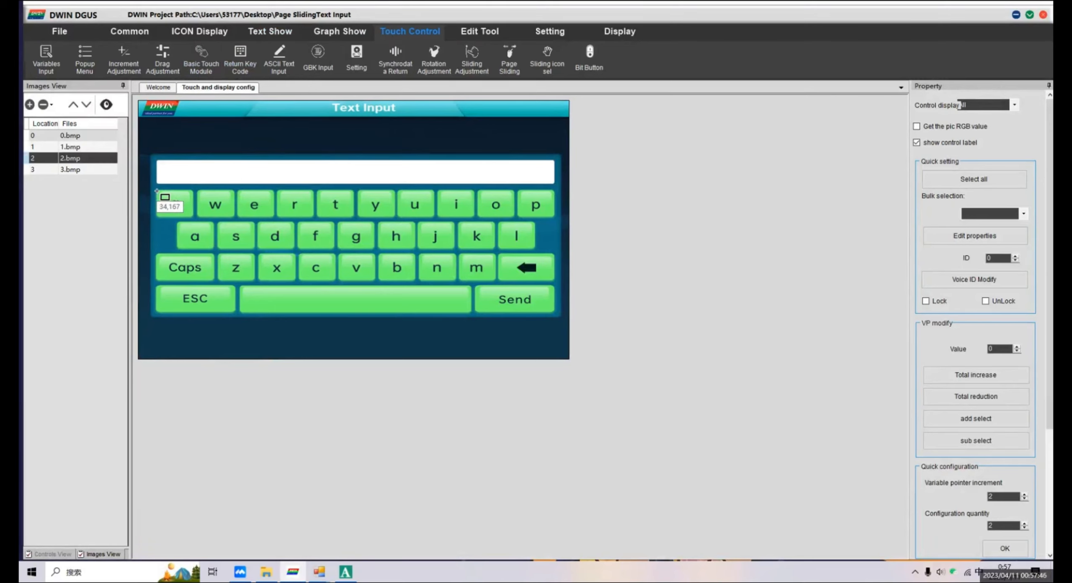
drag(155, 191, 194, 218)
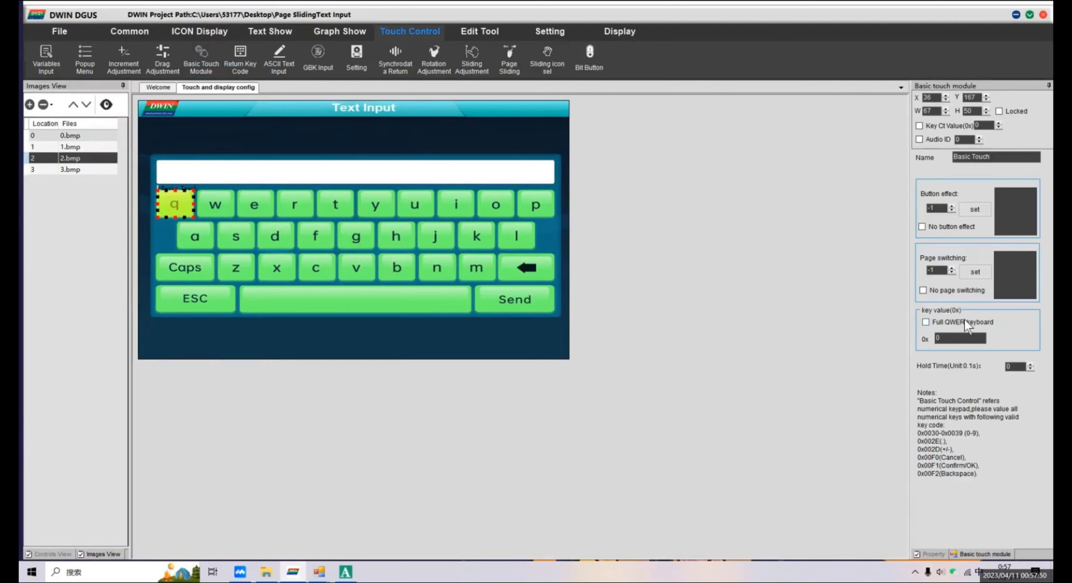
click(963, 321)
click(1005, 340)
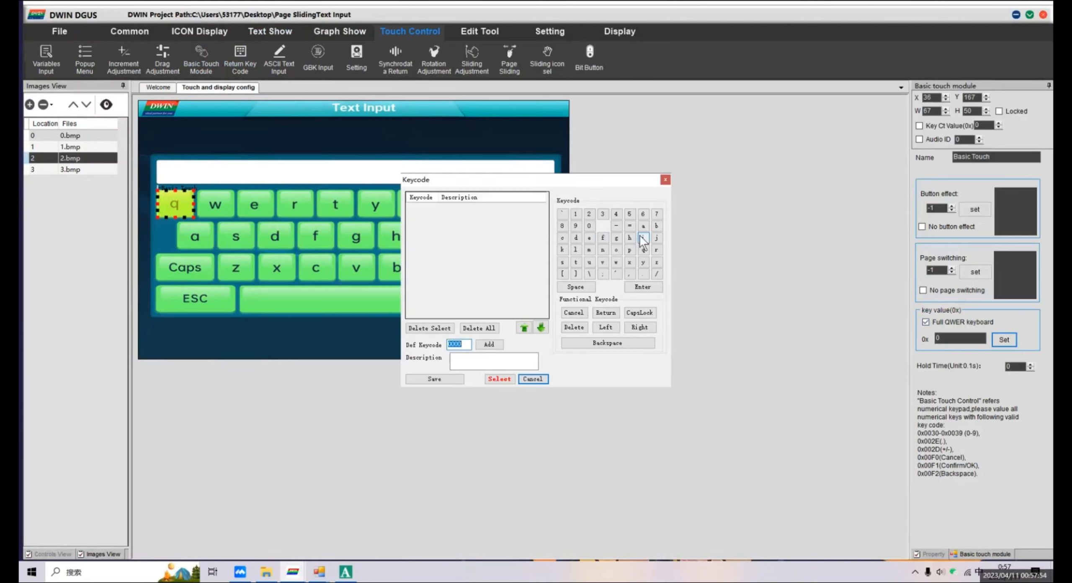
double_click(643, 249)
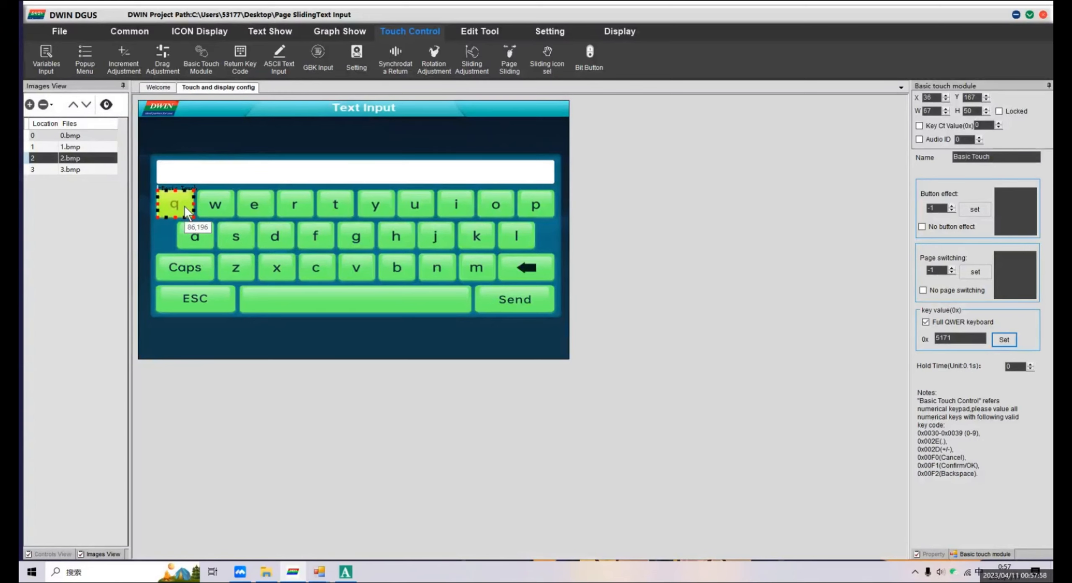
Copy the q touch area onto the w and e keys, assigning them full QWERTY keycodes 5777 and 4565.
key(ctrl+v)
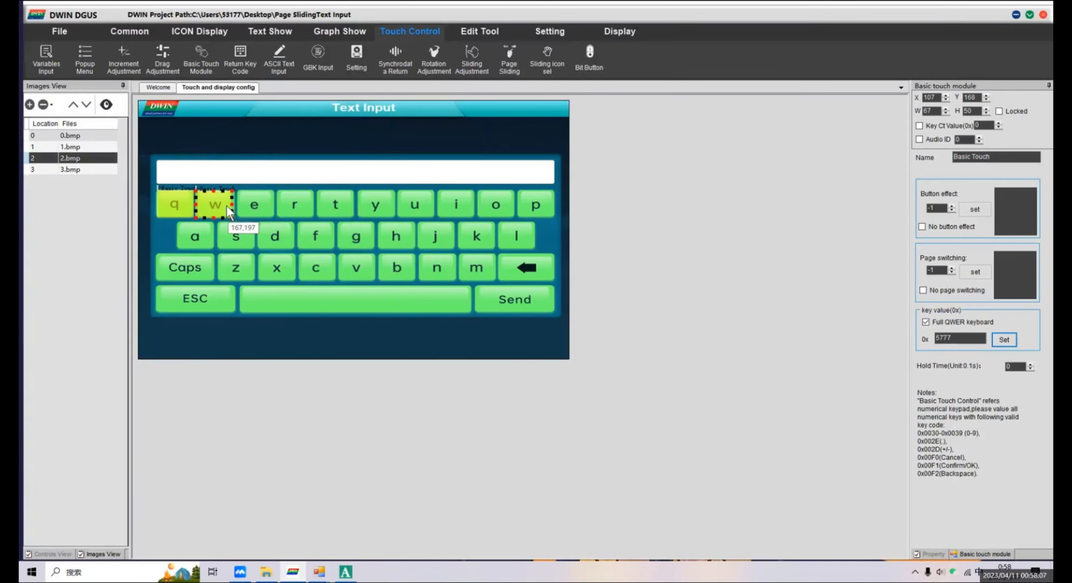
key(ctrl+v)
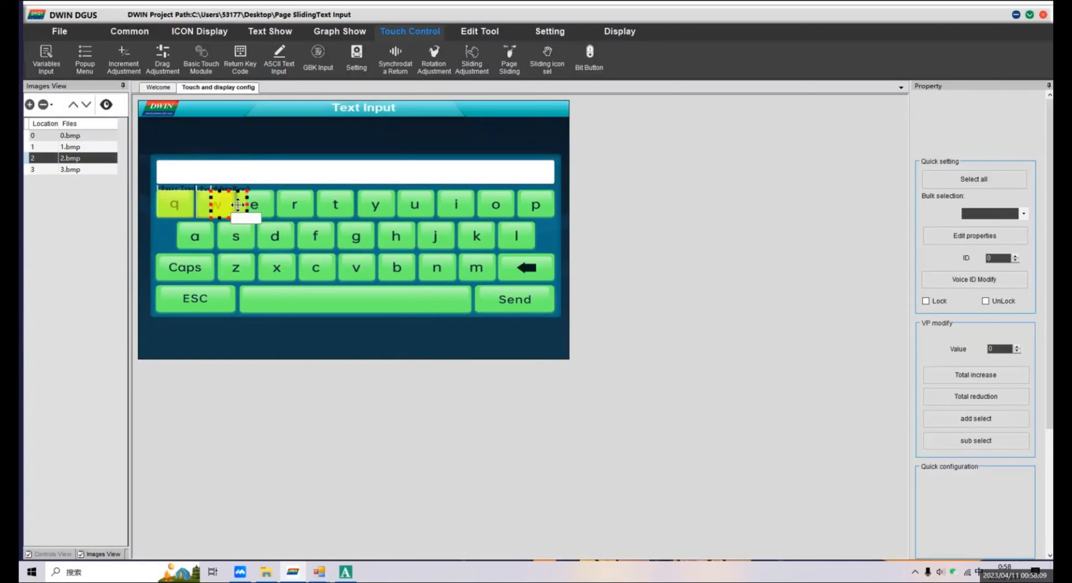
click(258, 205)
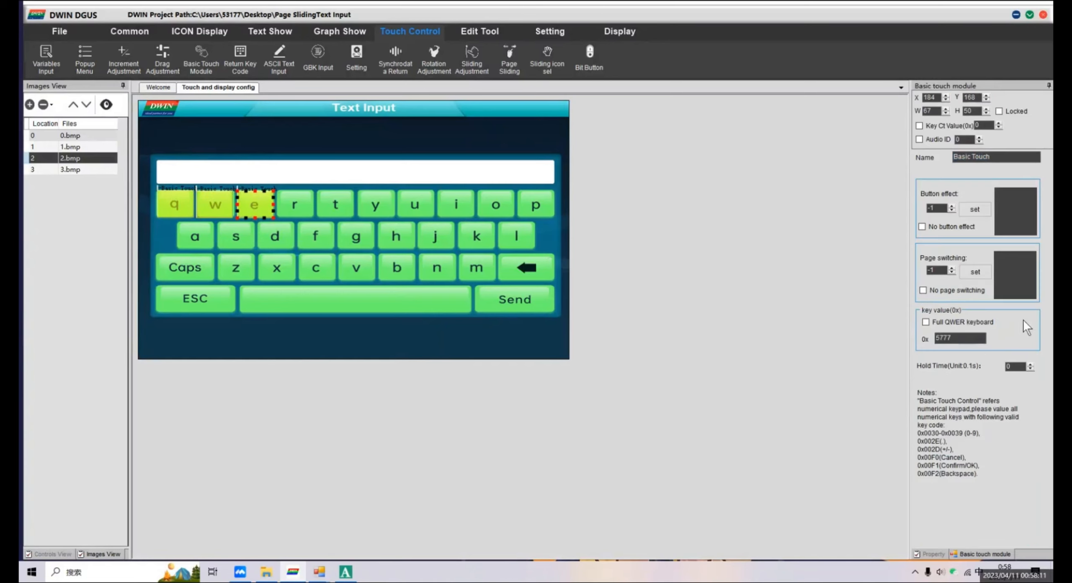
click(1004, 340)
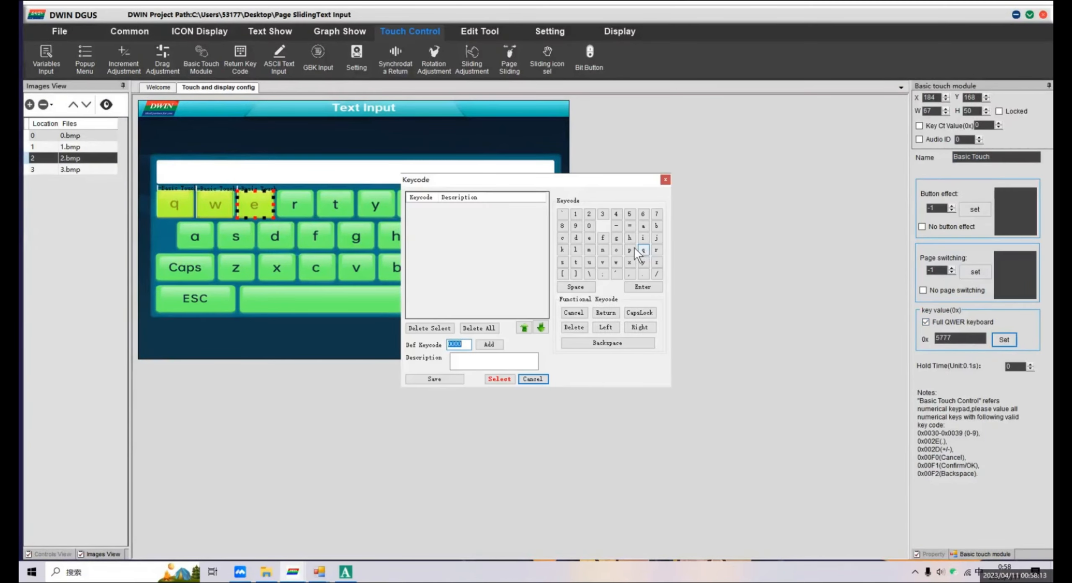
click(589, 238)
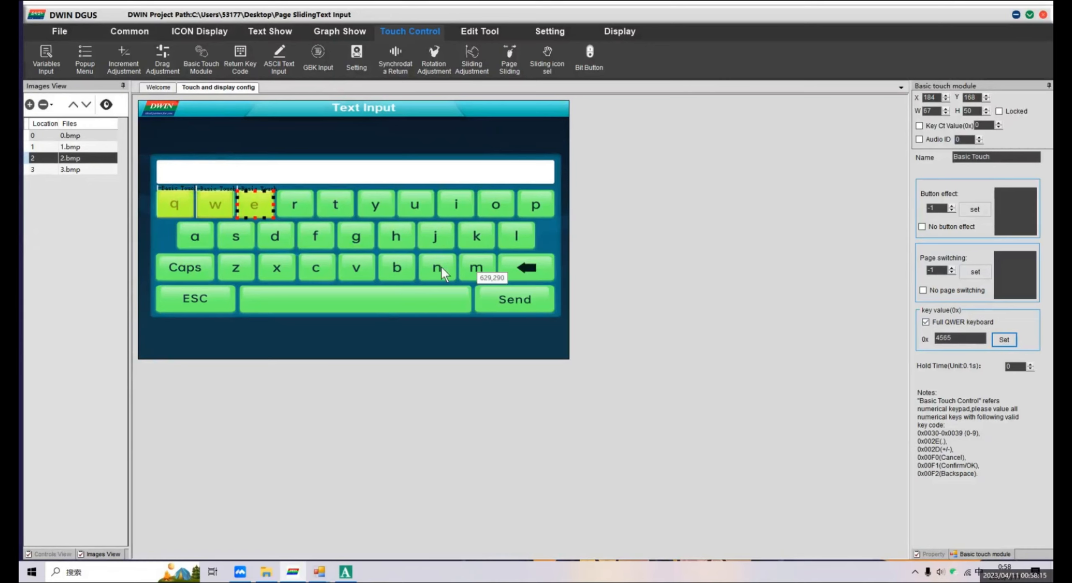
Copy the touch area onto the r key, enable its full QWERTY keyboard option and open its keycode selection.
key(ctrl+v)
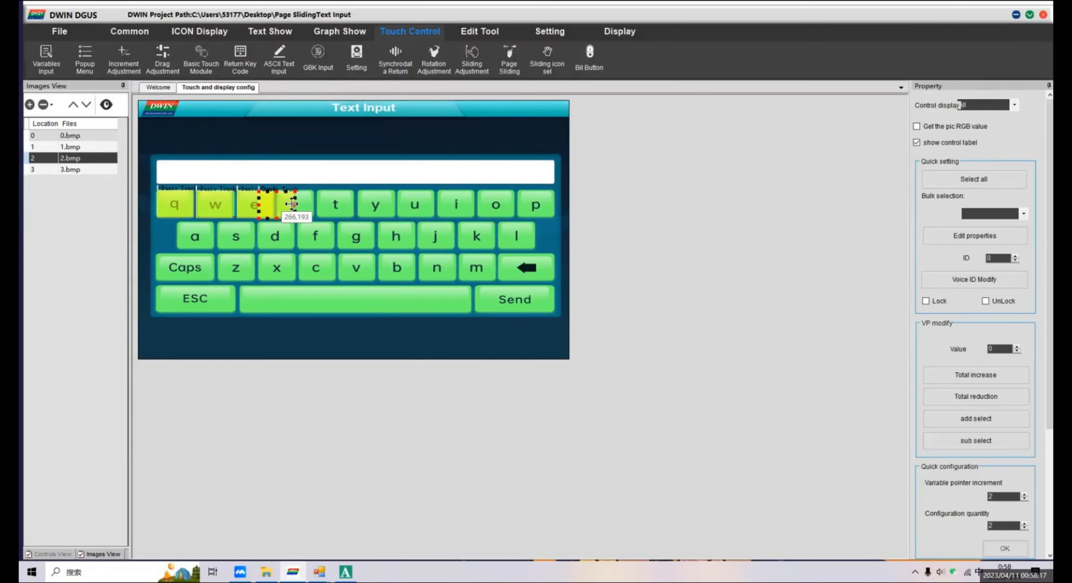
click(298, 203)
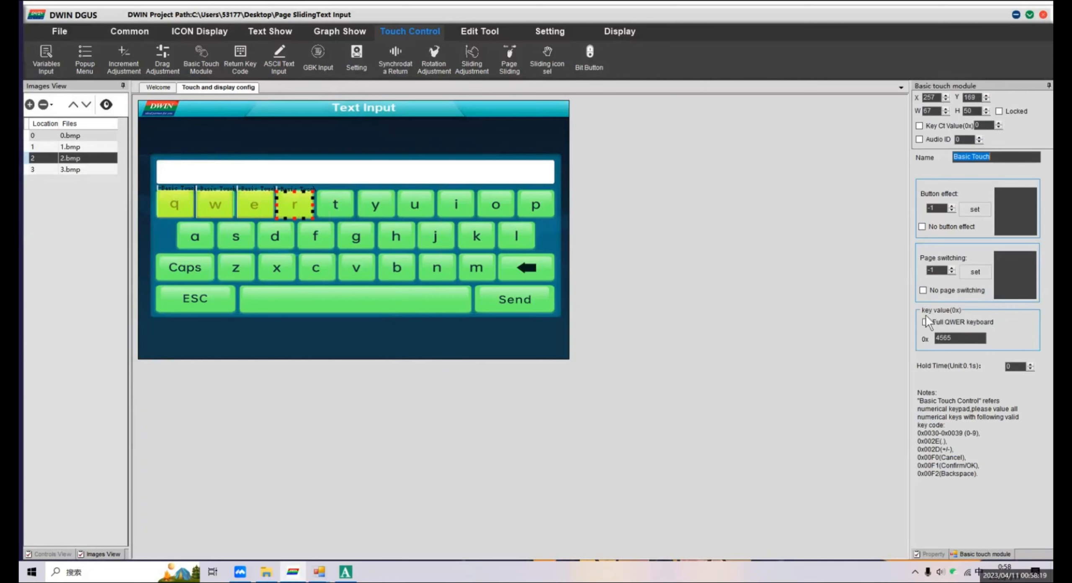
click(1003, 340)
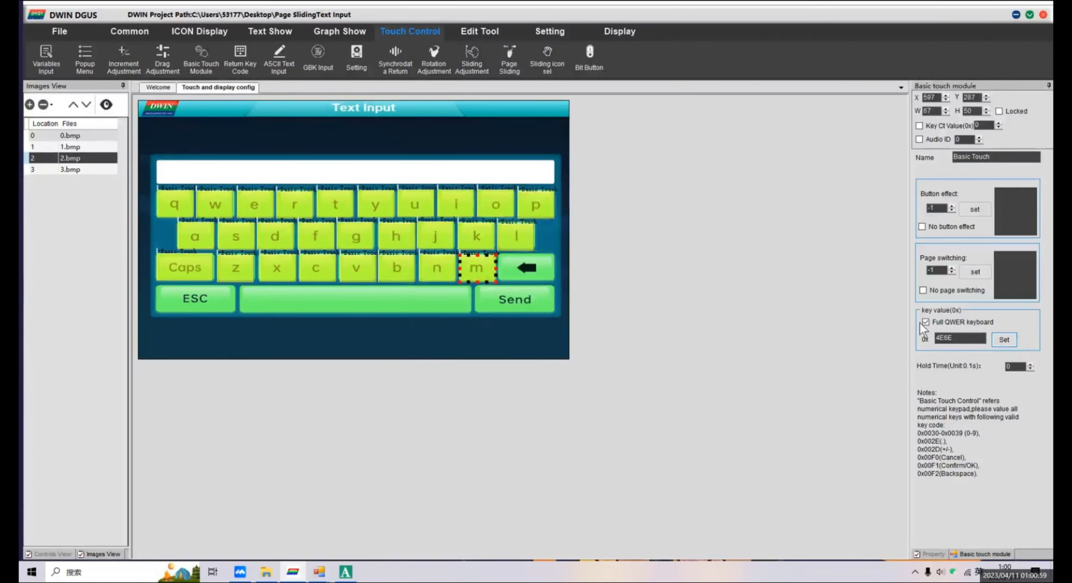
Assign keycode m (4D6D) to the m key and give the backspace key a copied touch area with the full QWERTY Delete keycode (00F3).
click(1003, 339)
double_click(589, 250)
drag(471, 264, 555, 269)
click(925, 322)
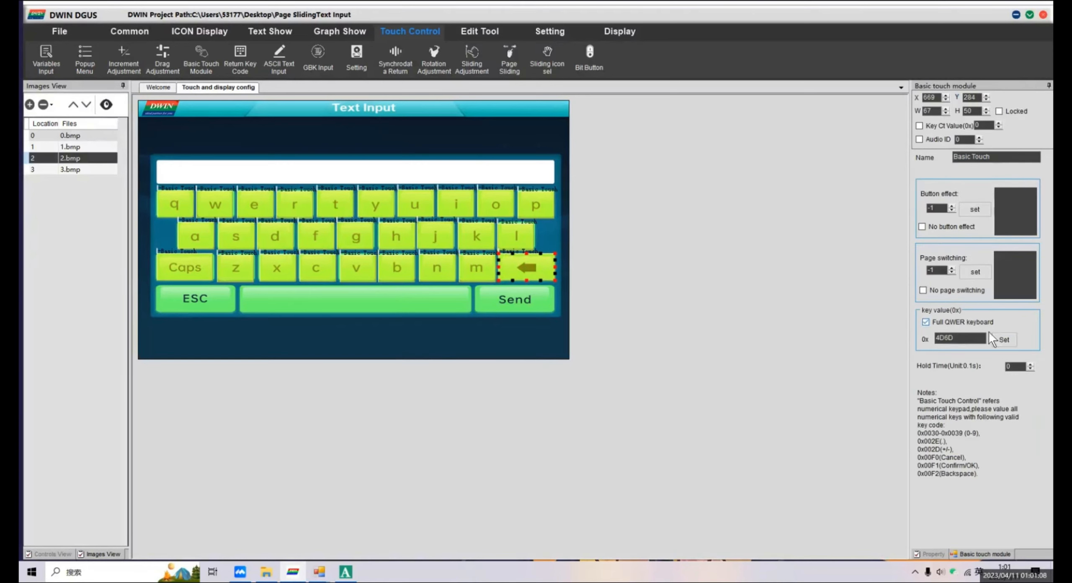
click(1004, 339)
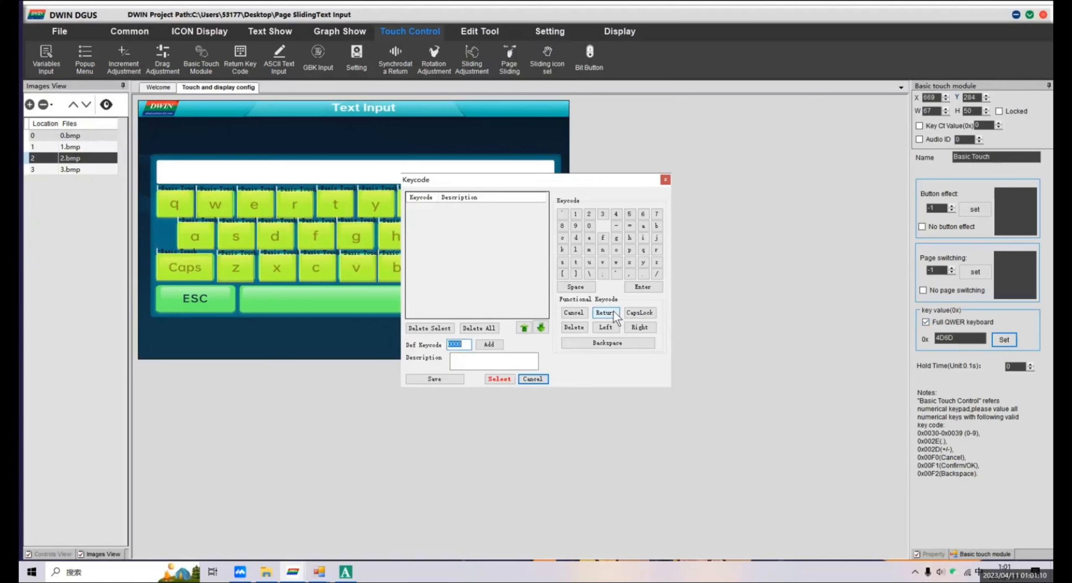
double_click(574, 328)
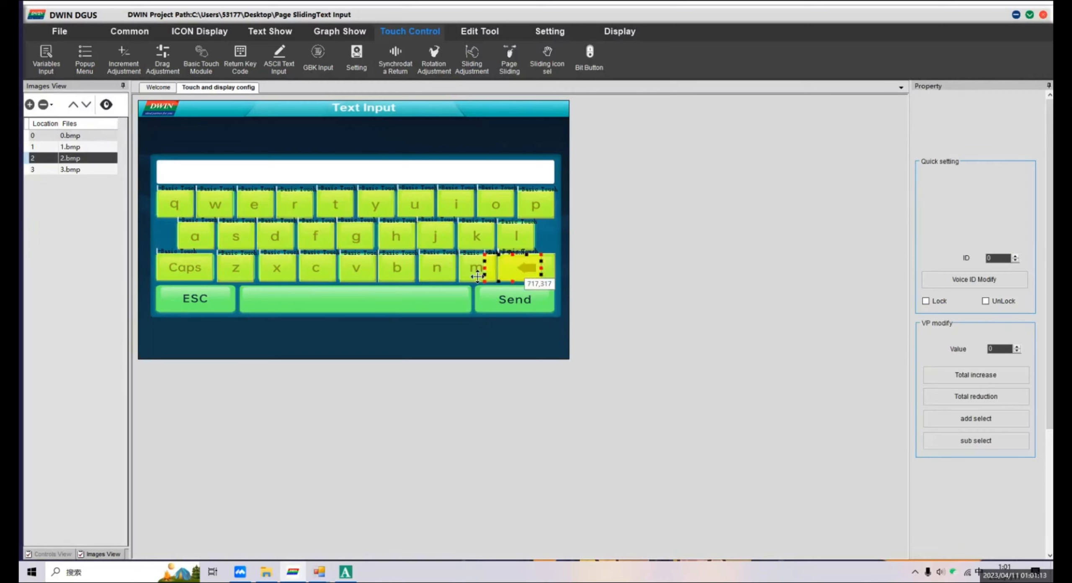
Copy the touch area onto the ESC key, widen it to about 146 by 50 and assign the full QWERTY Cancel keycode (00F0).
click(207, 302)
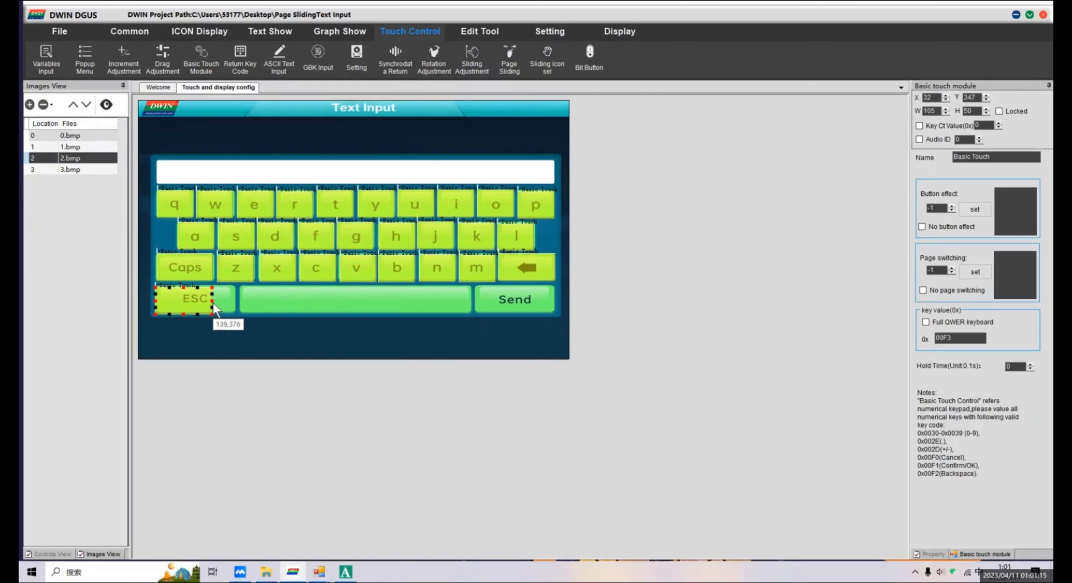
drag(208, 302, 234, 308)
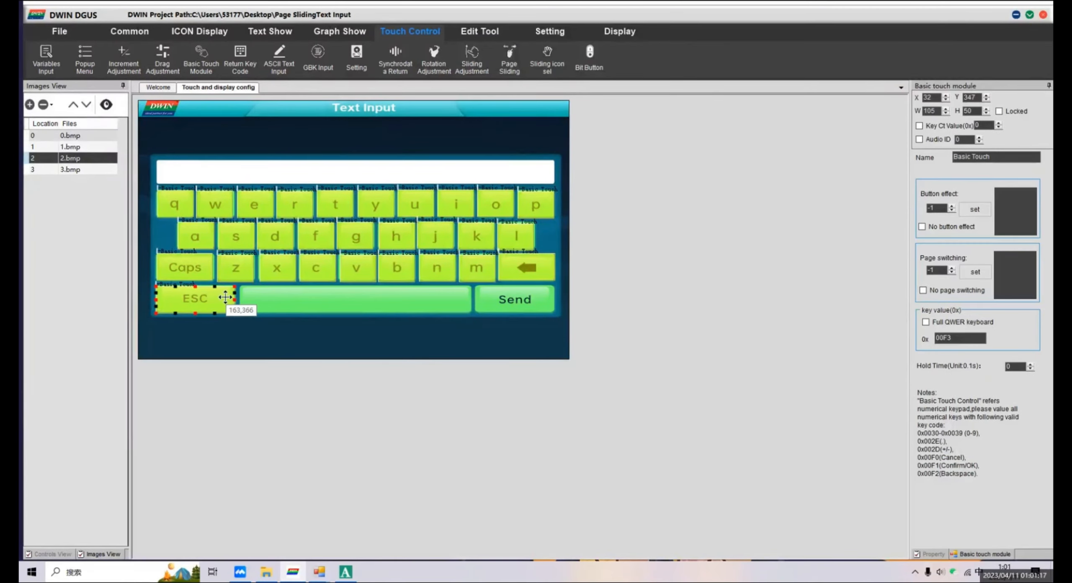
click(978, 323)
click(1004, 340)
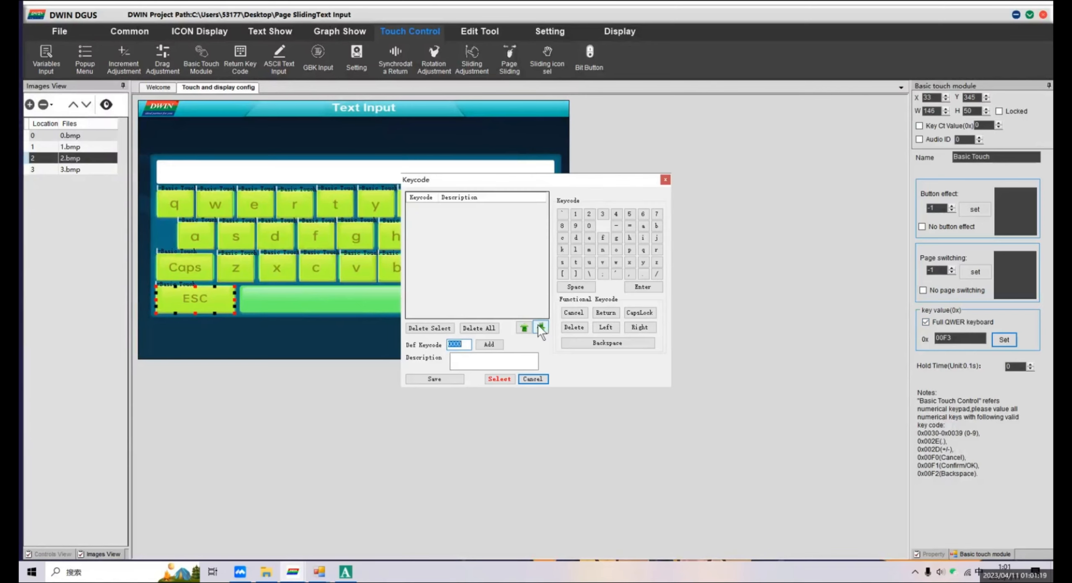
click(573, 312)
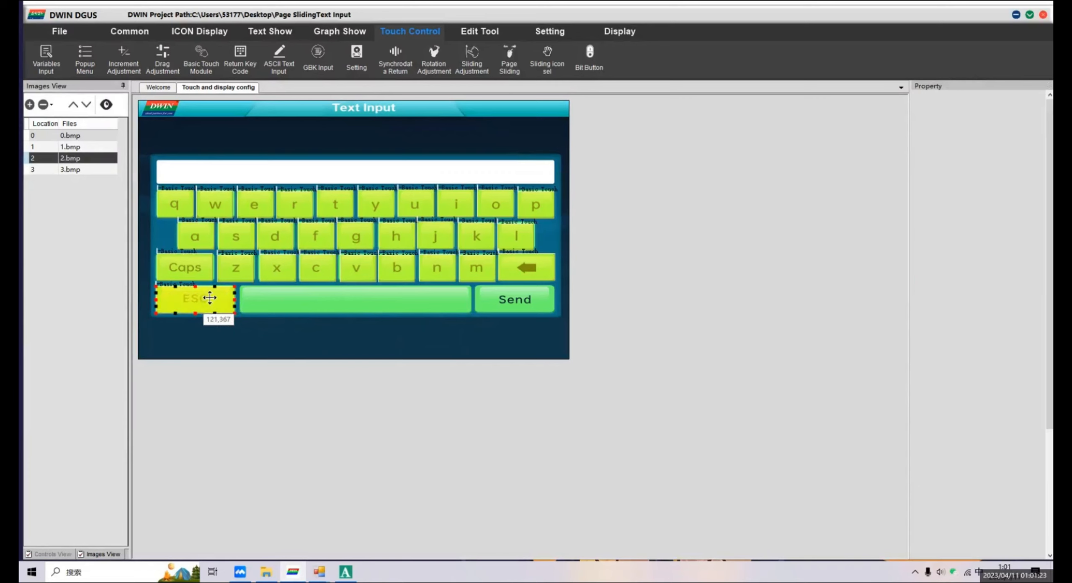
Copy the ESC touch area onto the space bar, stretch it to cover the bar and assign the full QWERTY Space keycode (2020).
drag(210, 297, 472, 307)
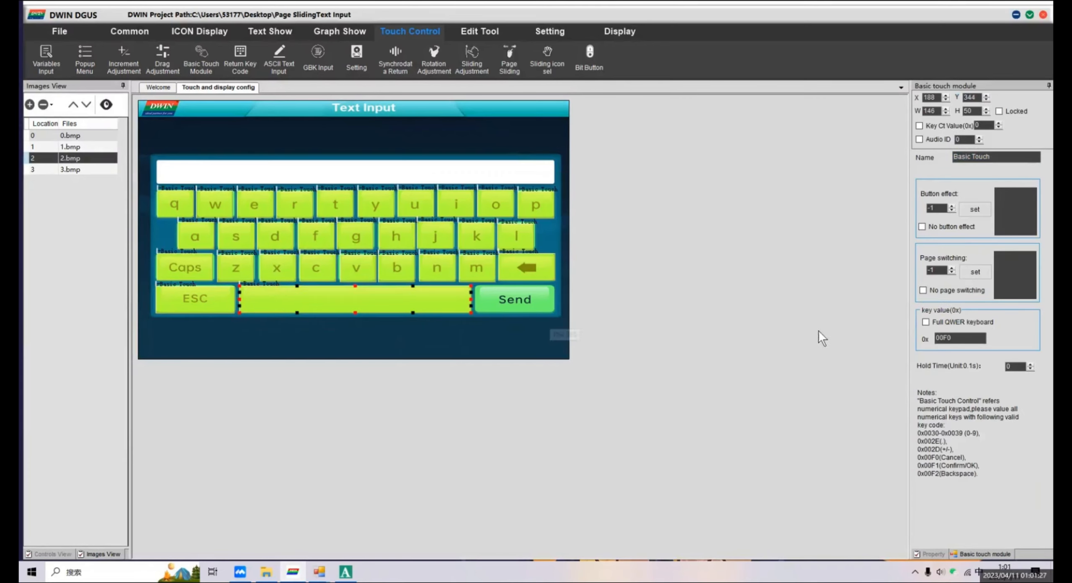
click(950, 321)
click(1004, 340)
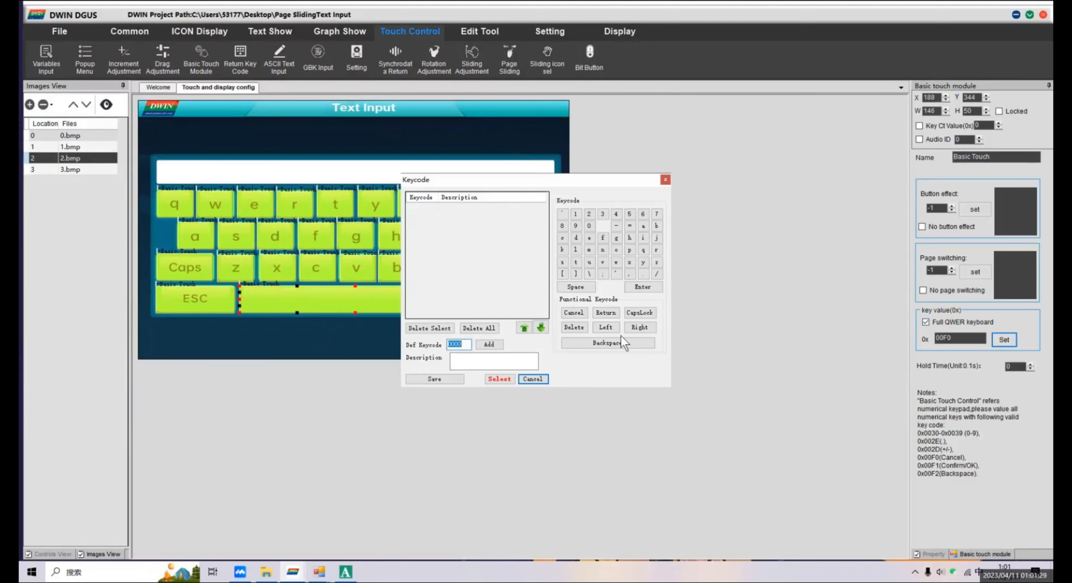
click(582, 286)
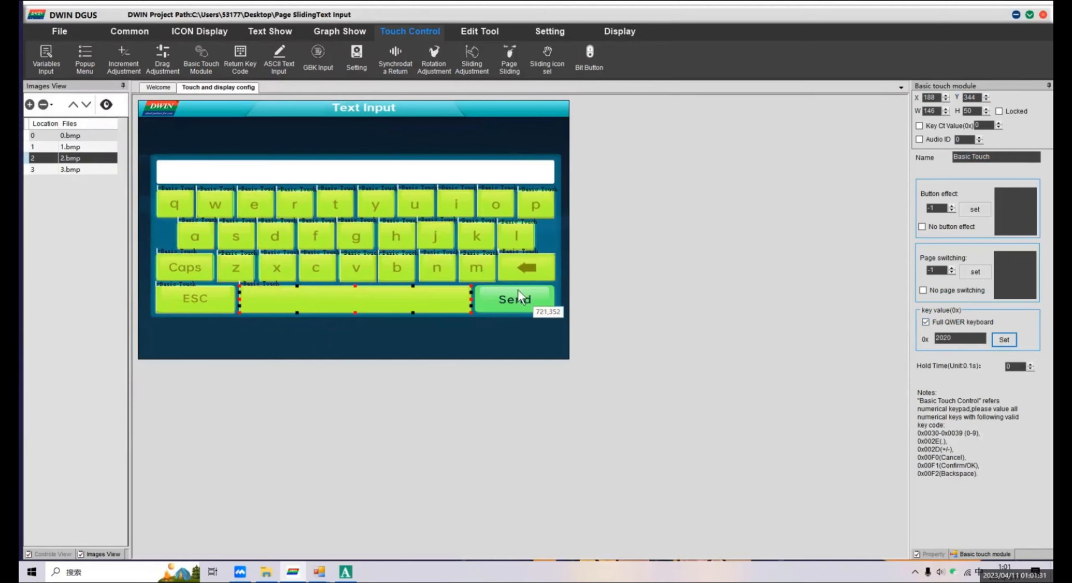
Copy the backspace touch area onto the Send key, widen it to about 151 by 50 and assign the full QWERTY Return keycode.
click(538, 267)
ctrl+drag(538, 267, 557, 303)
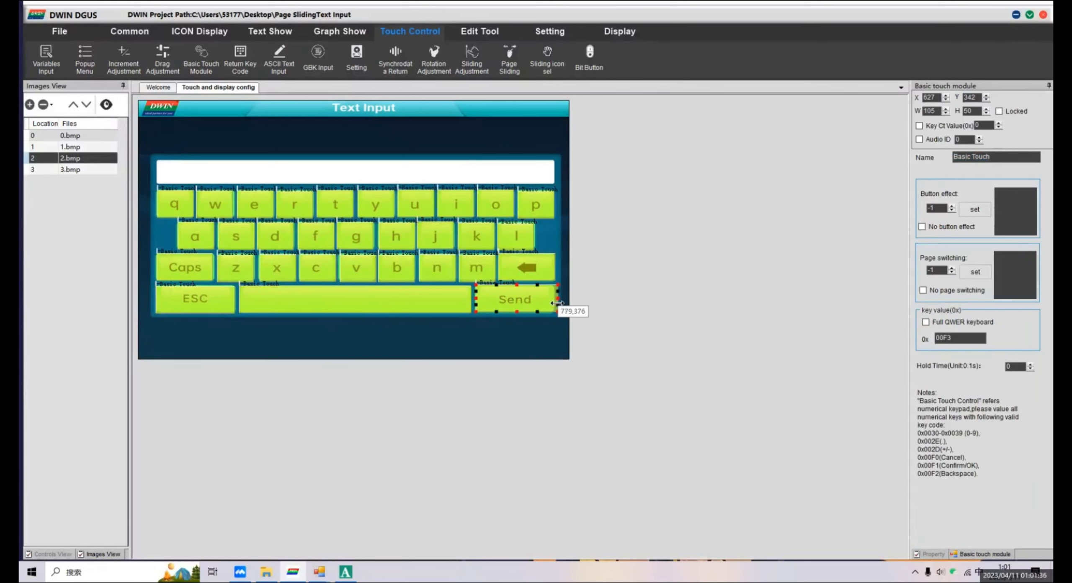
click(926, 322)
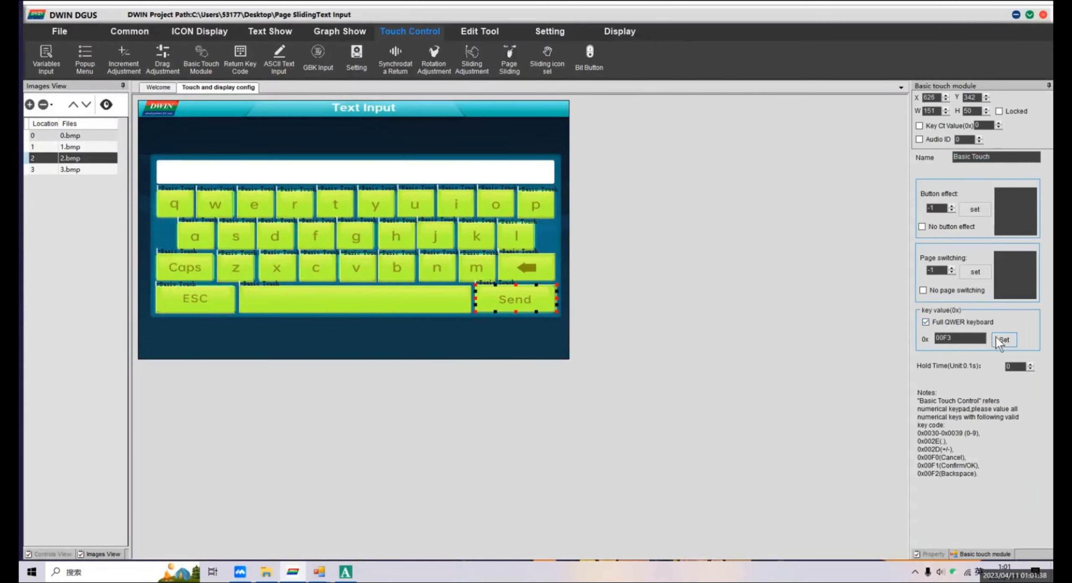
click(1003, 340)
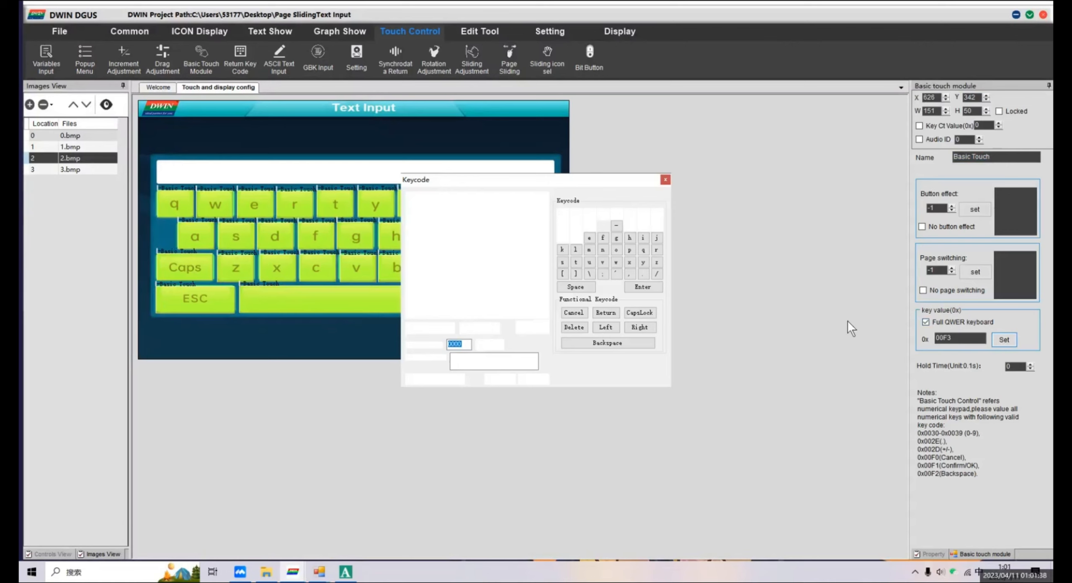
click(613, 316)
Copy all keyboard touch areas from page 2 onto the uppercase keyboard on page 3.
drag(157, 168, 556, 332)
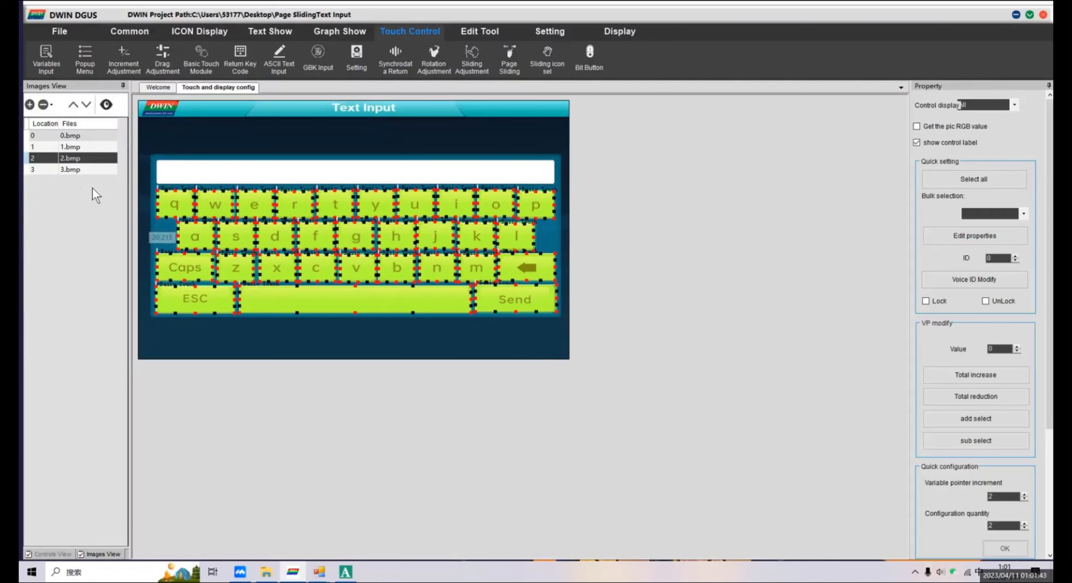
click(89, 169)
click(257, 170)
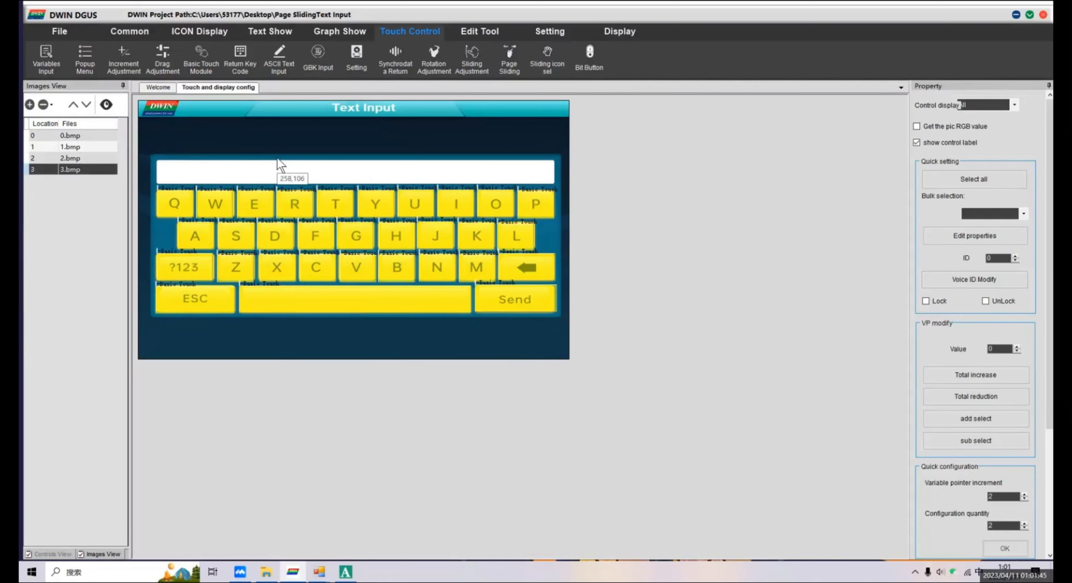
Save the project.
click(65, 31)
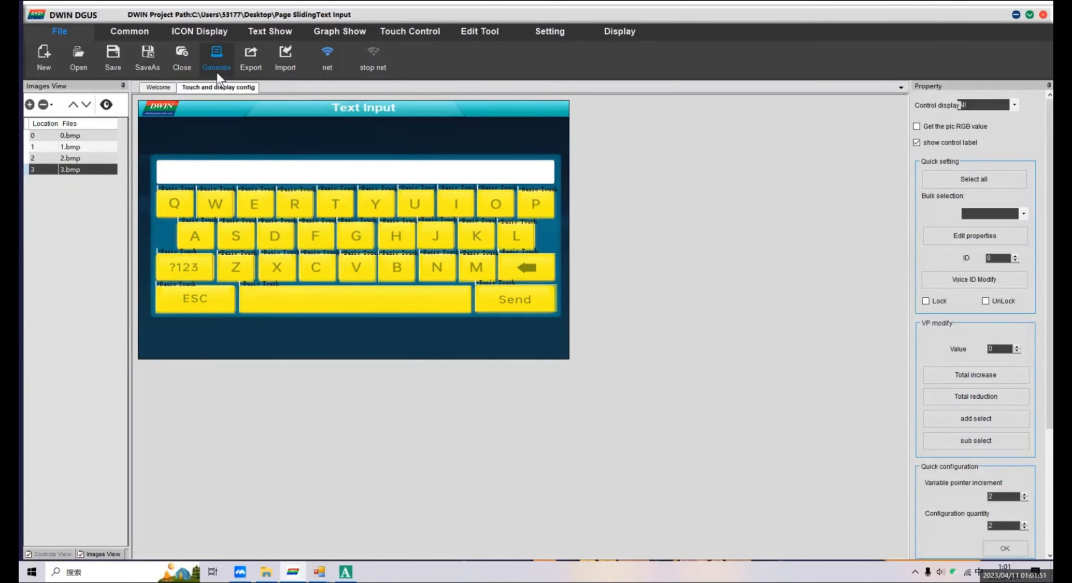
click(120, 60)
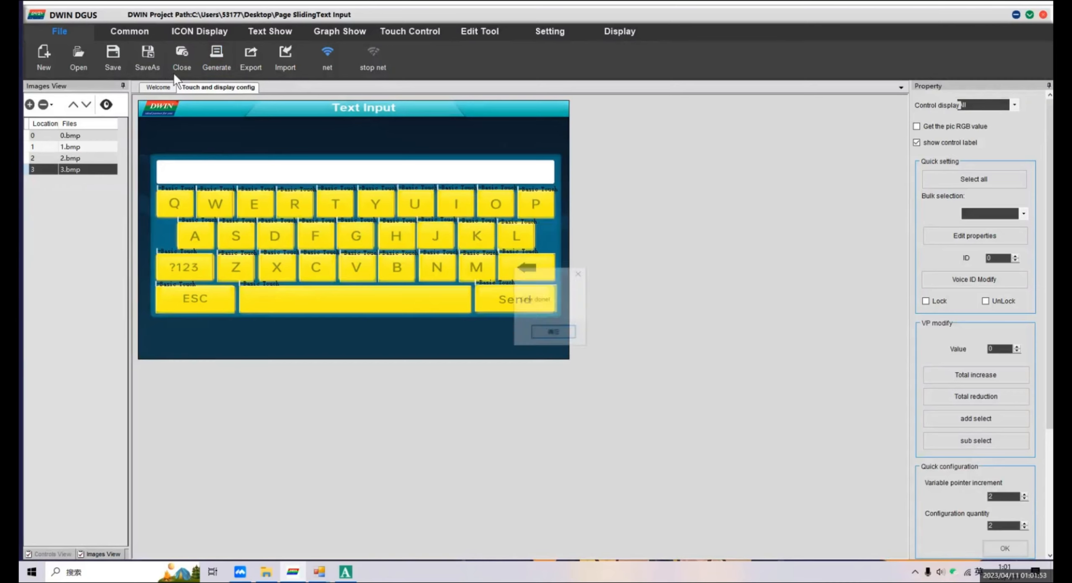
click(548, 334)
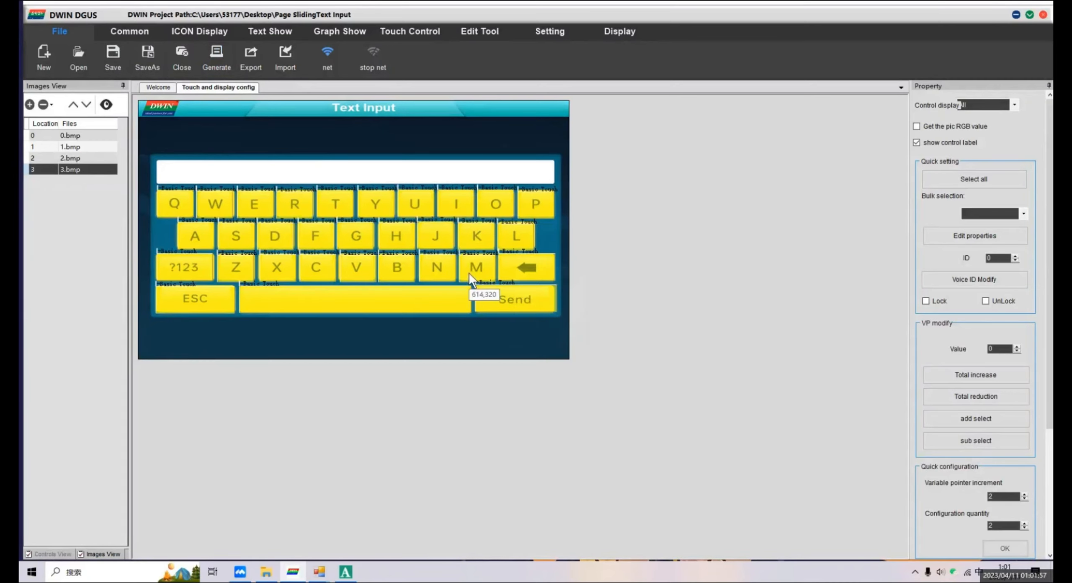